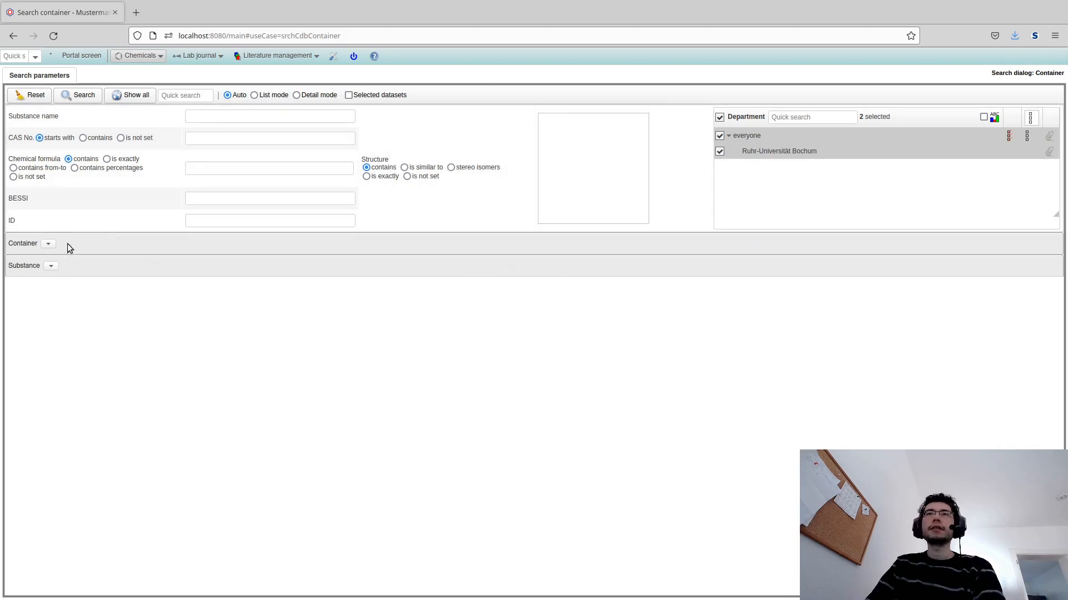
- Expand and collapse the Container and Substance search-criteria sections to inspect the available filters
click(42, 245)
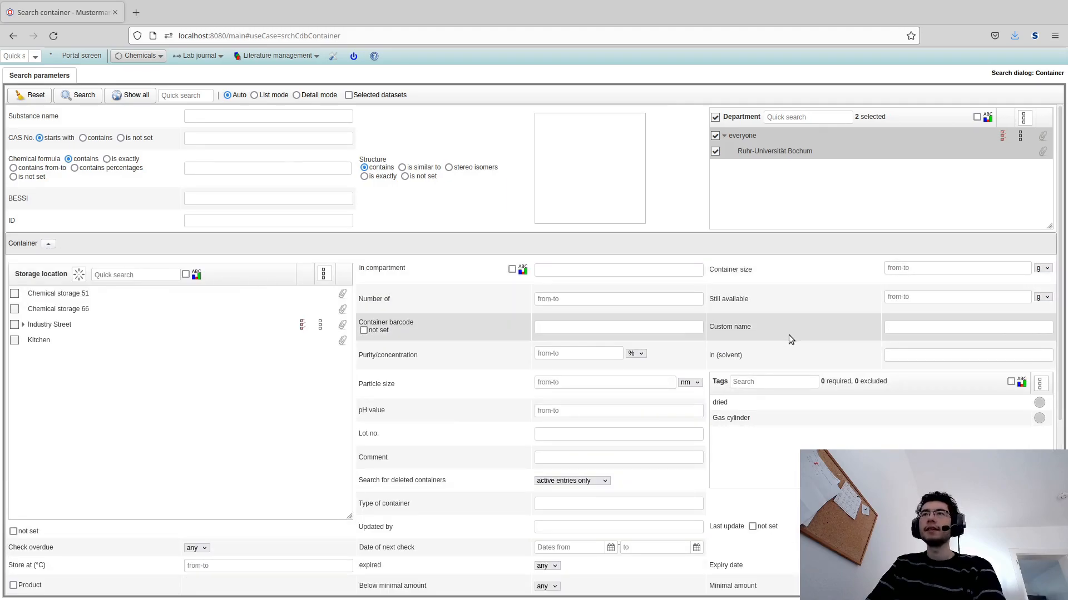
click(49, 245)
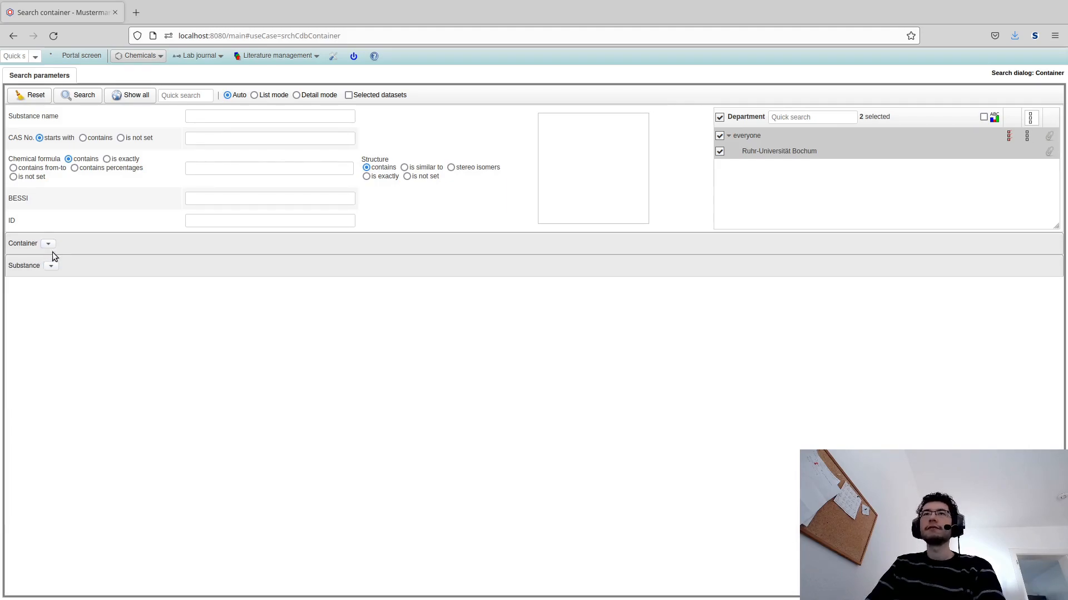
click(53, 265)
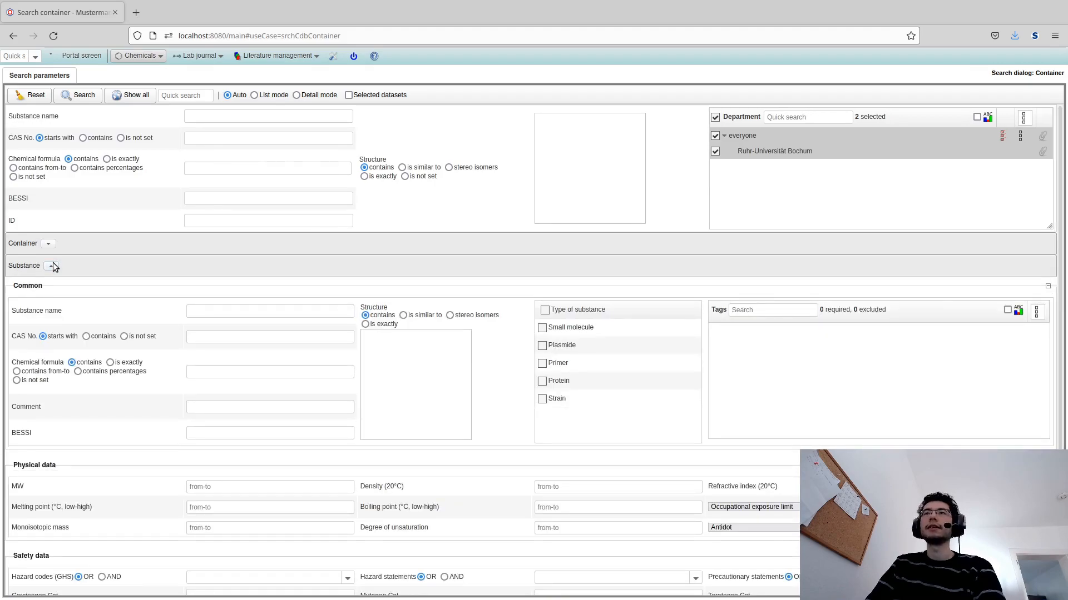
click(51, 266)
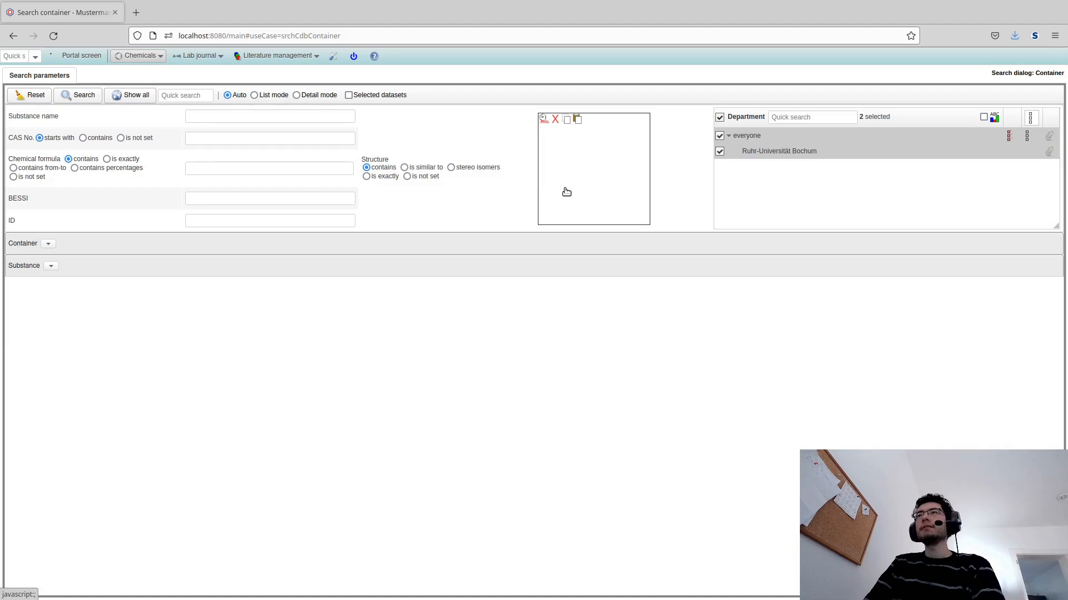
- Draw a toluene structure as the substructure query in the structure editor and run the container search
click(566, 192)
click(116, 257)
click(139, 251)
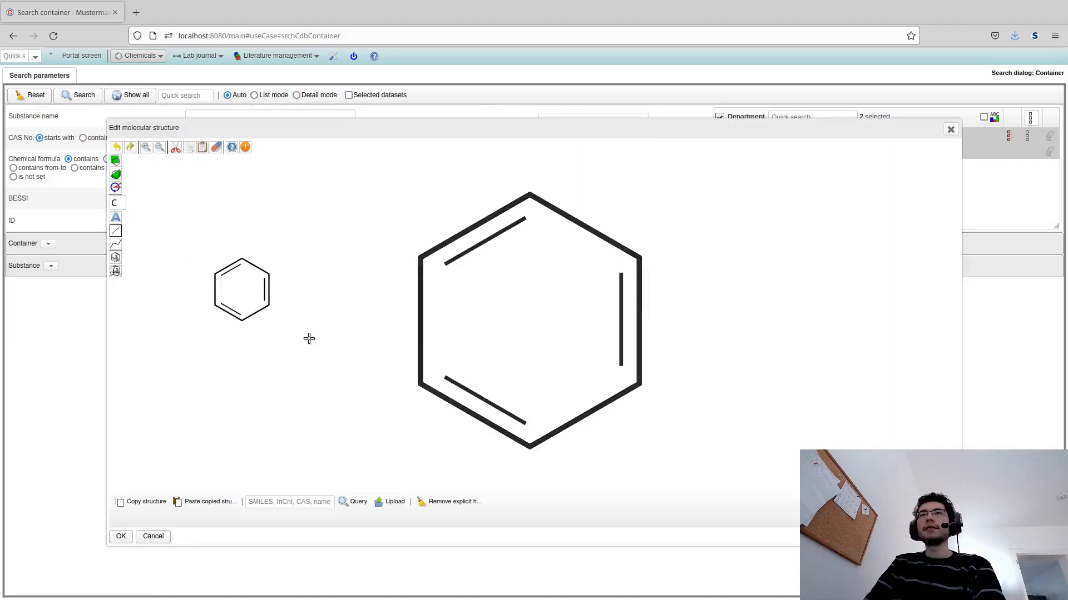
click(459, 340)
click(459, 310)
click(118, 537)
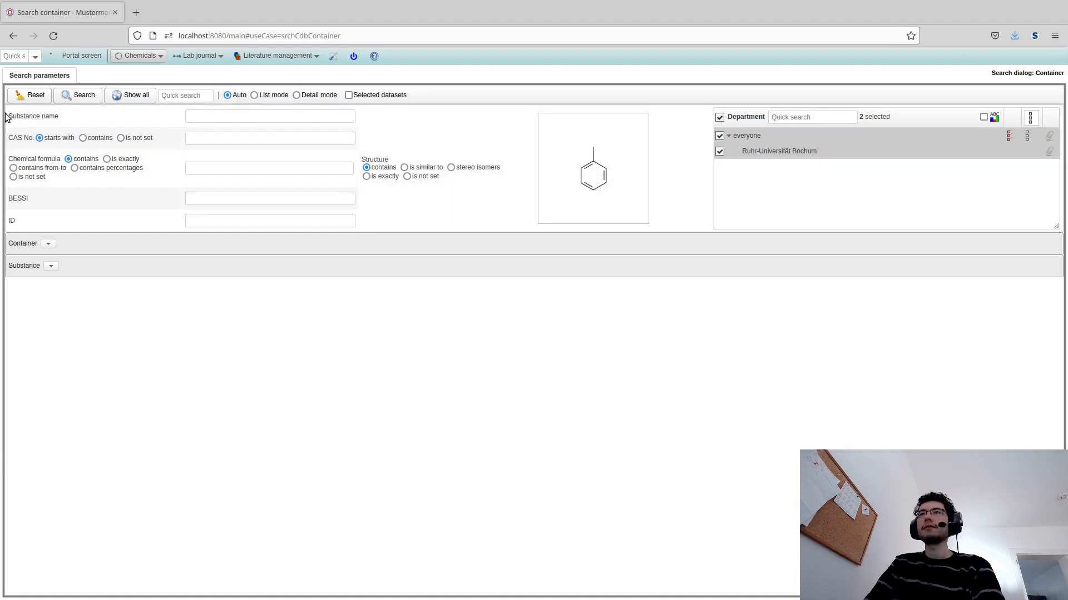
click(77, 99)
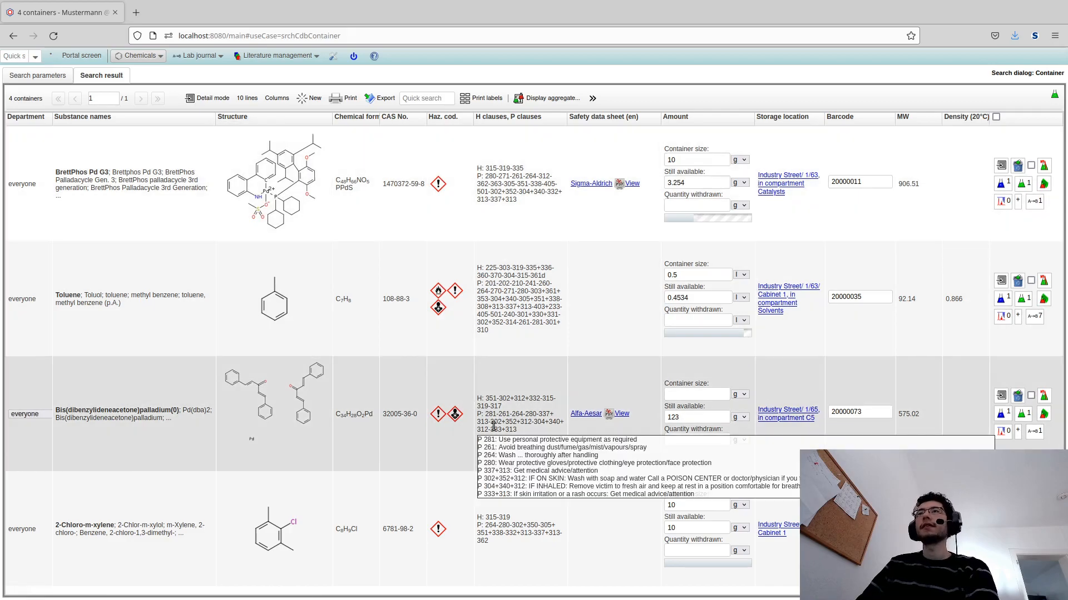
- Open the first container in the results and scroll through its detail record
click(493, 427)
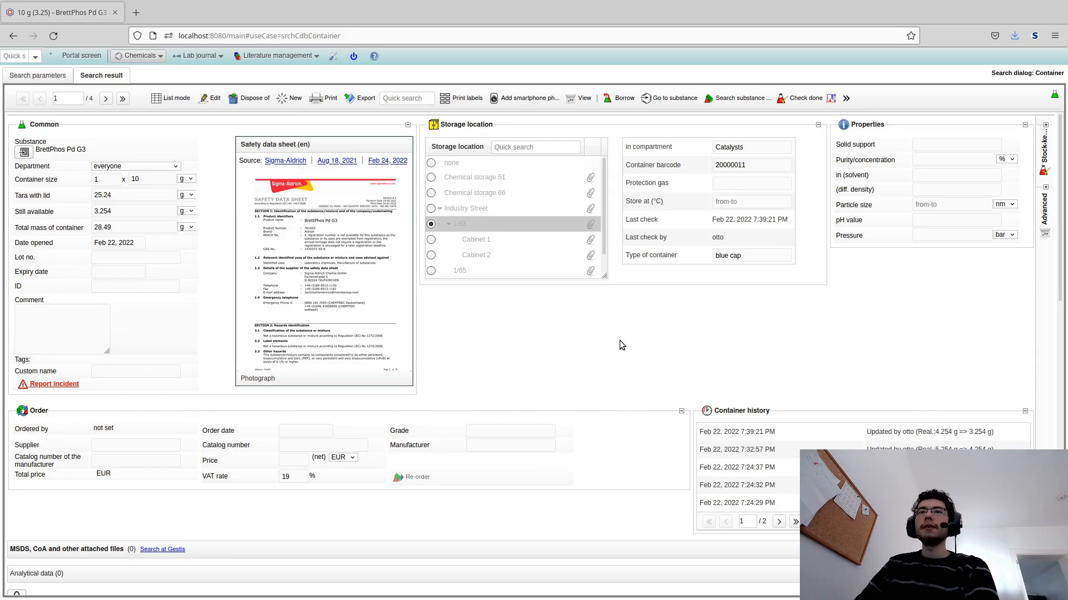
scroll(612, 339, down, 3)
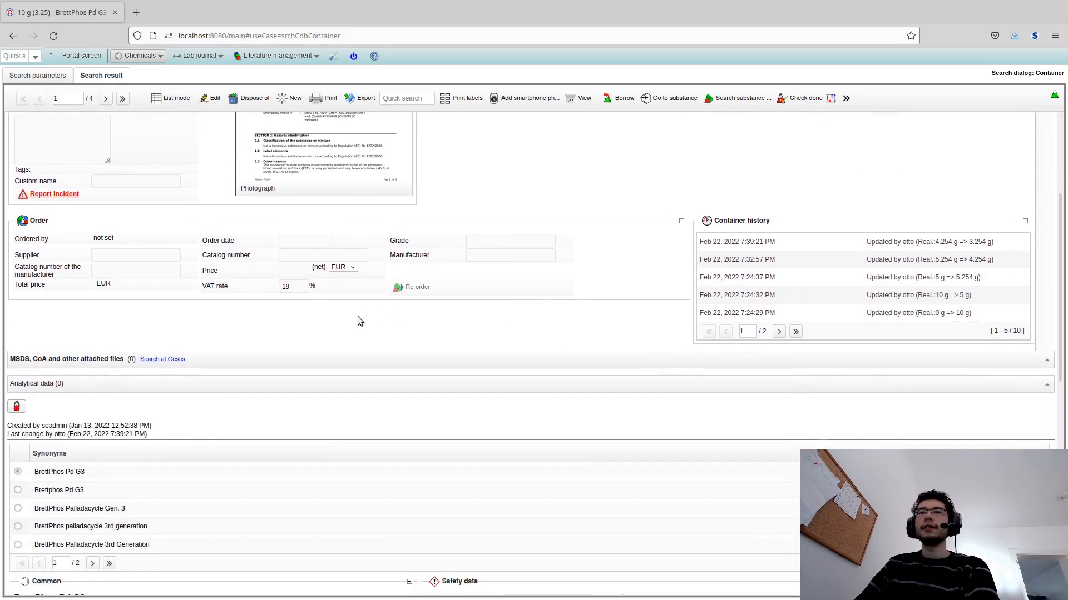
scroll(358, 317, down, 4)
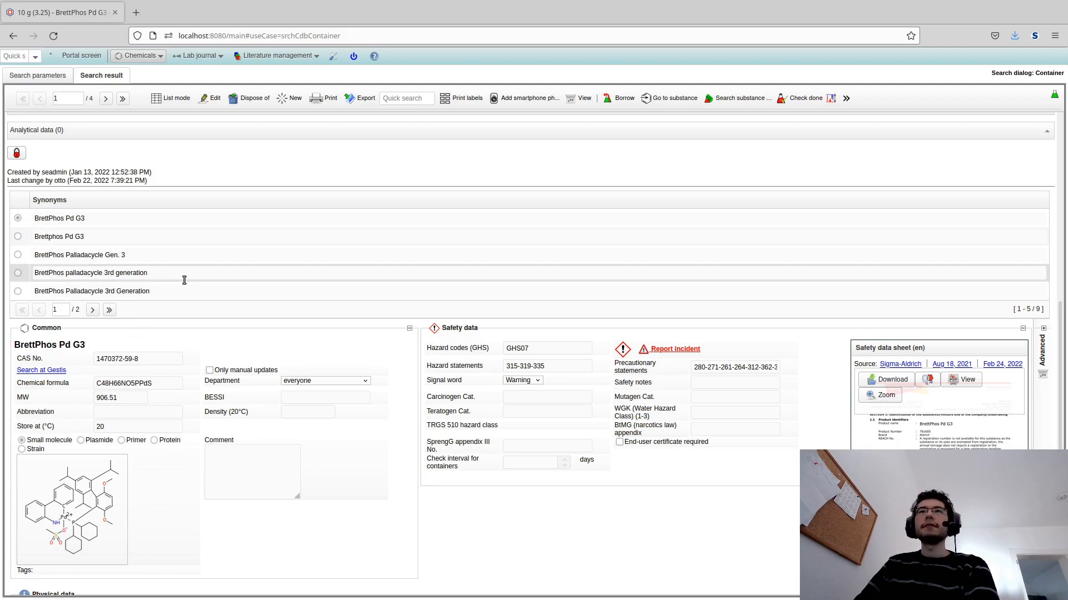
scroll(184, 279, down, 2)
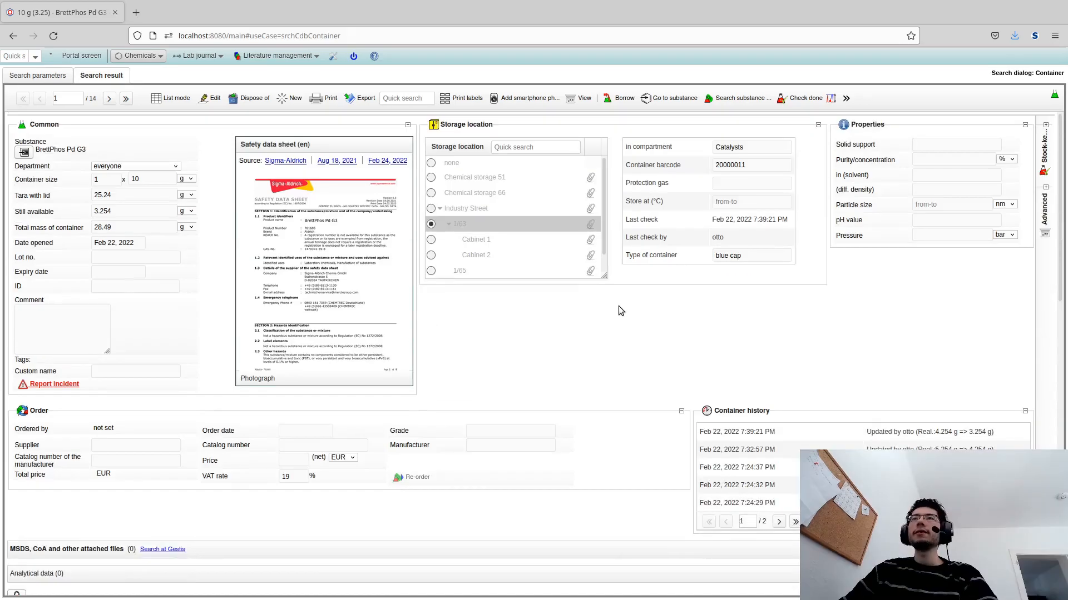
mouse_move(336, 172)
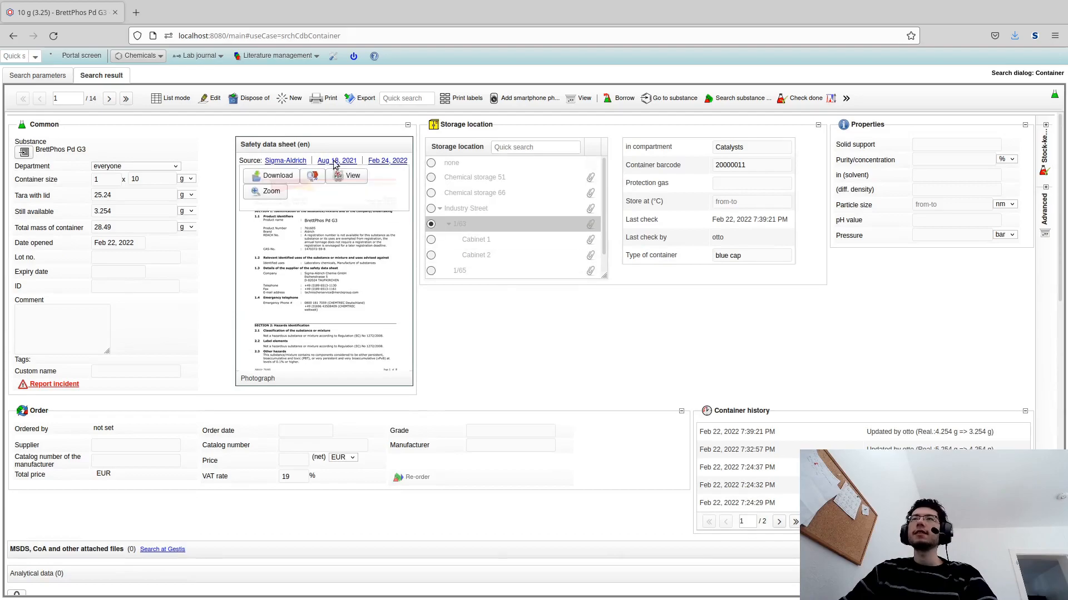
- Open the container's safety data sheet in the viewer, maximize it, and scroll through its pages
click(361, 181)
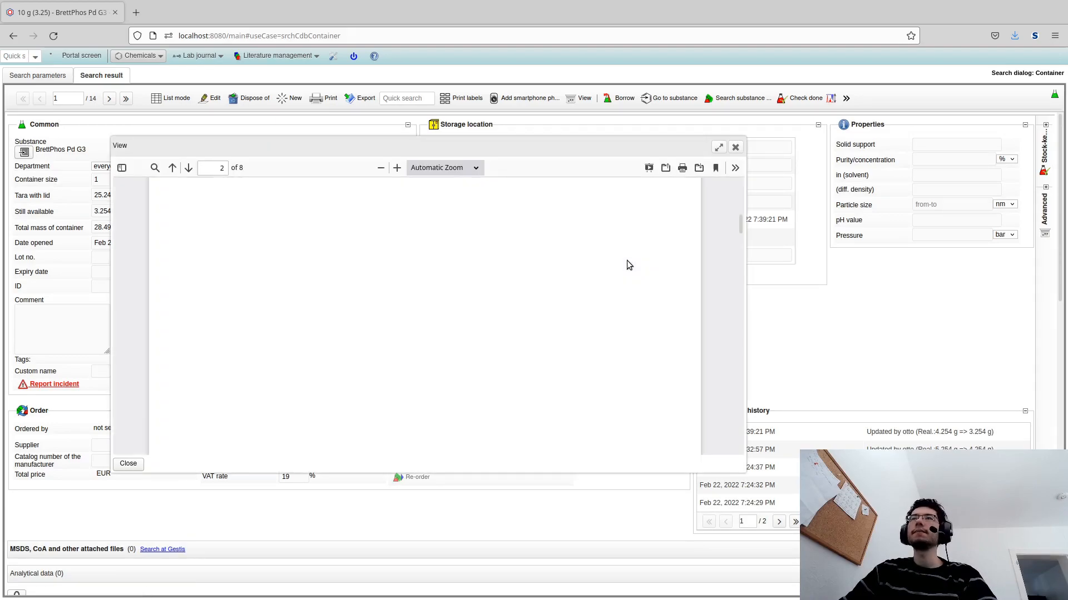
click(718, 147)
scroll(687, 235, up, 10)
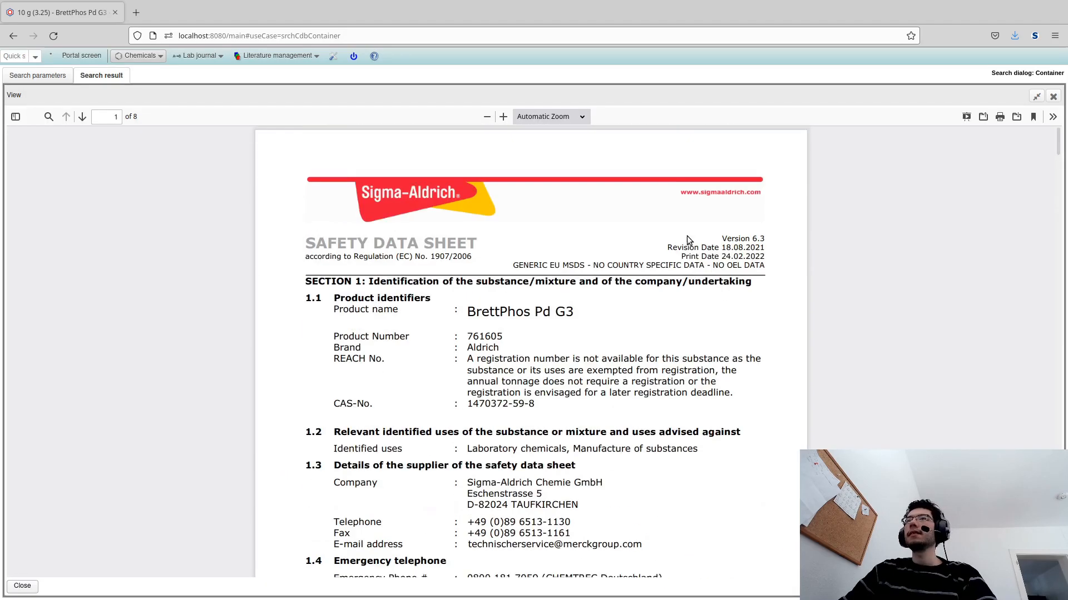
scroll(819, 248, down, 15)
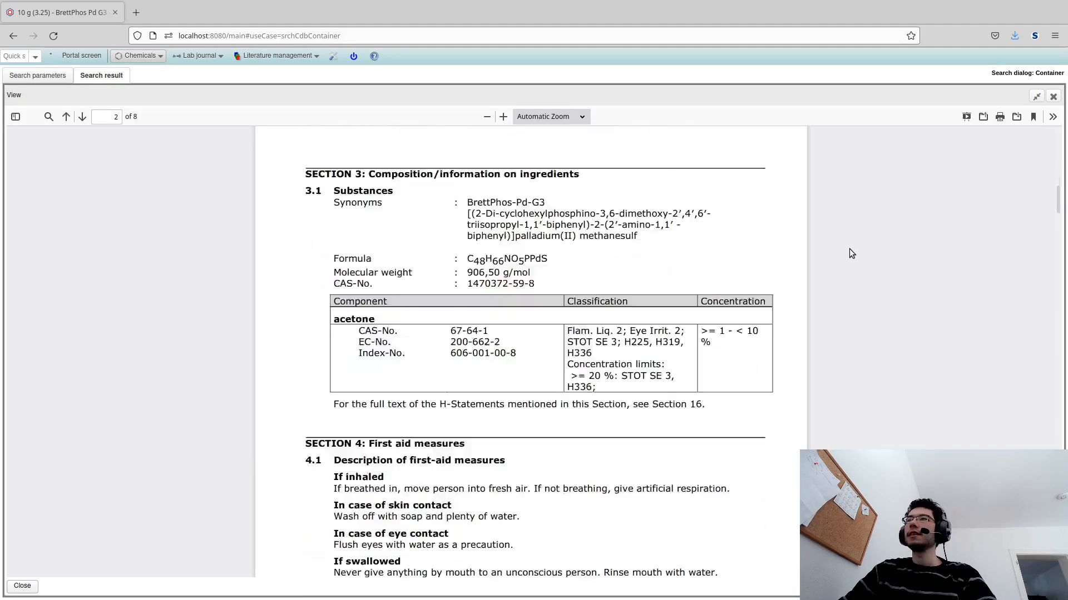
click(1053, 97)
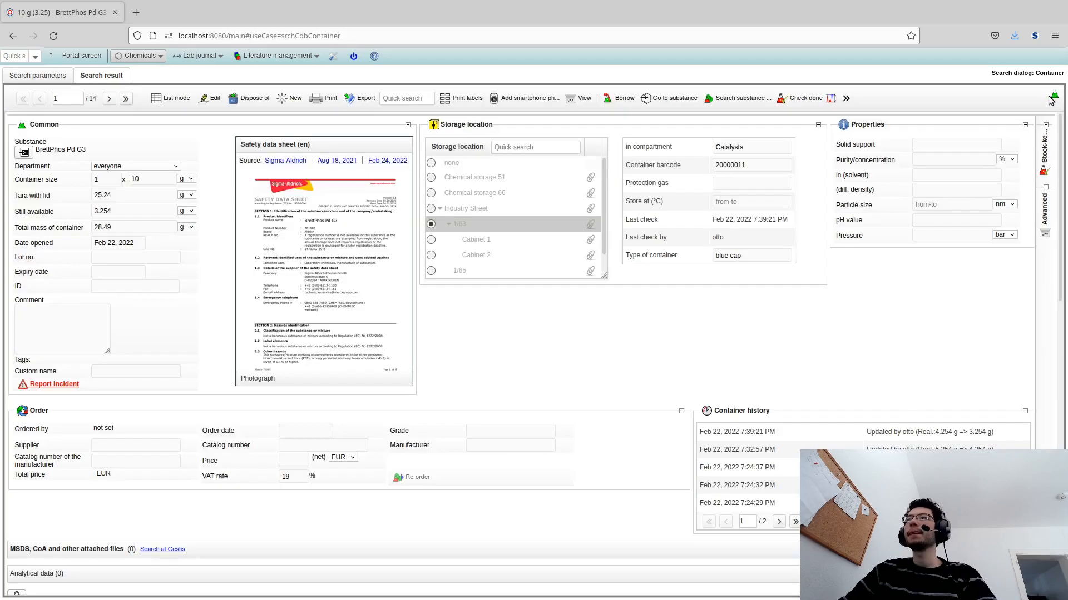
- Minimize the Storage location and Order panels to the sidebar, then restore the Storage location panel
click(472, 125)
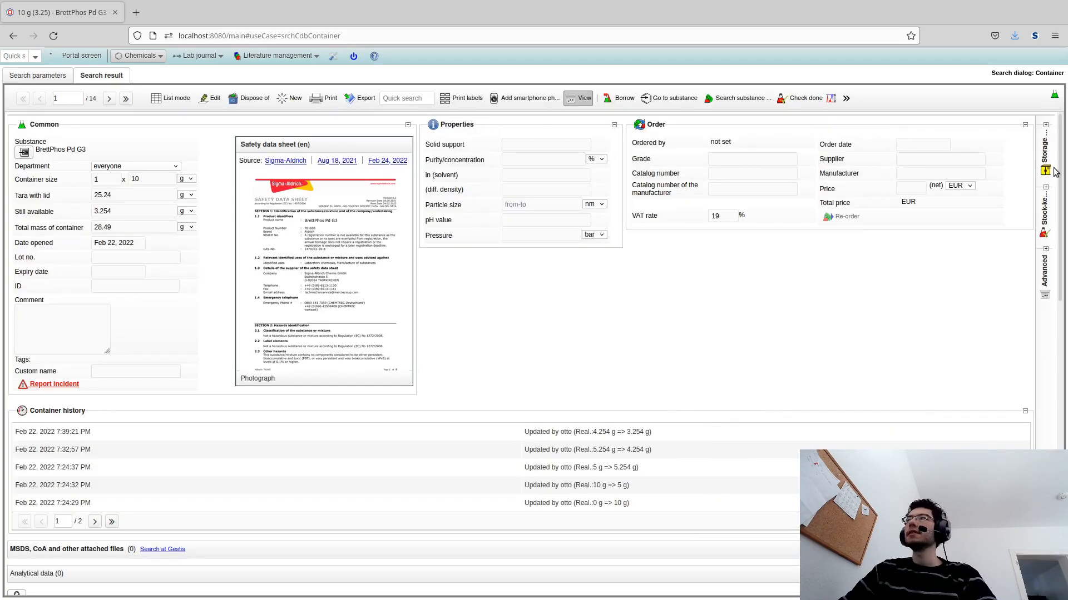
click(754, 121)
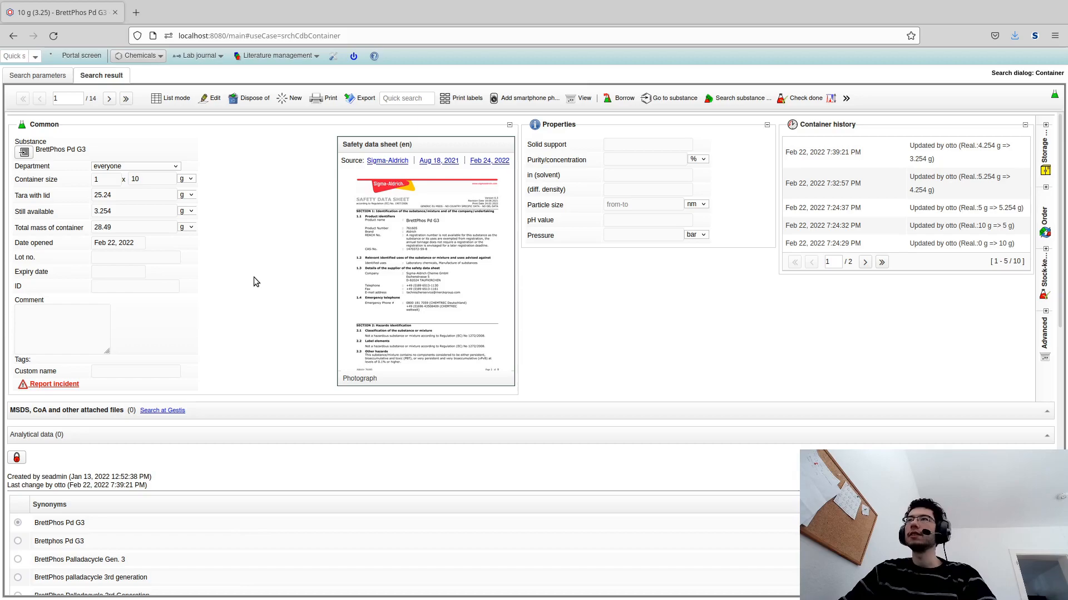
click(1045, 156)
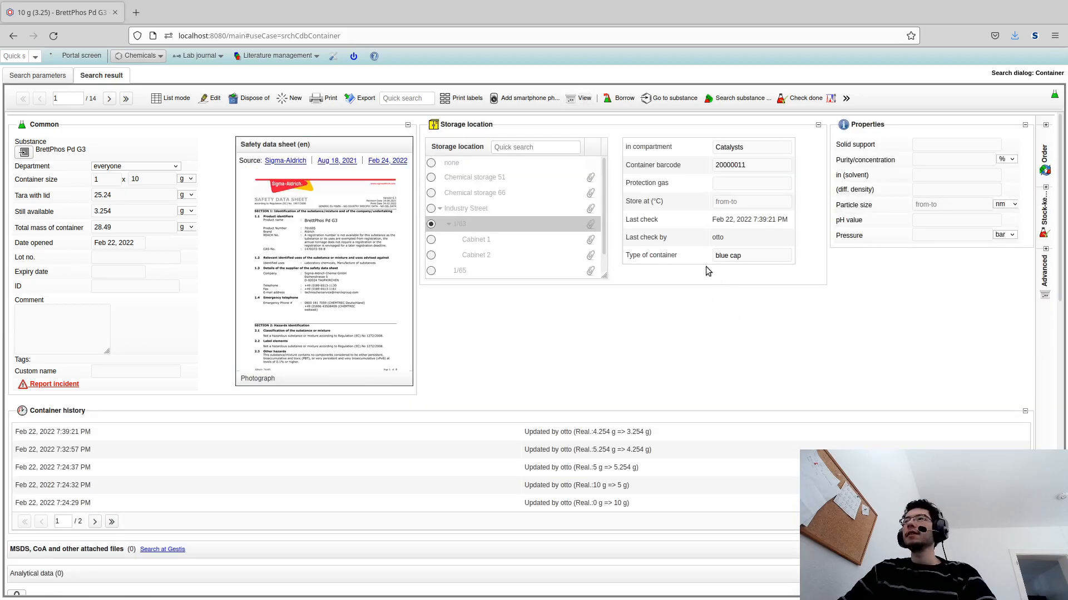
- Save the current panel arrangement as the container view settings
click(580, 99)
click(608, 272)
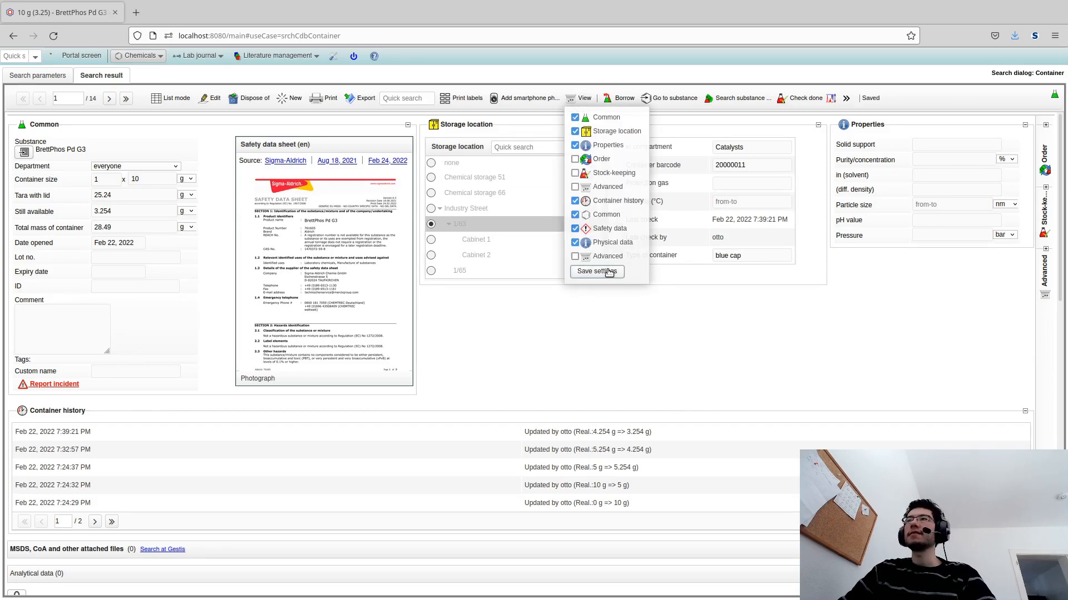
click(573, 360)
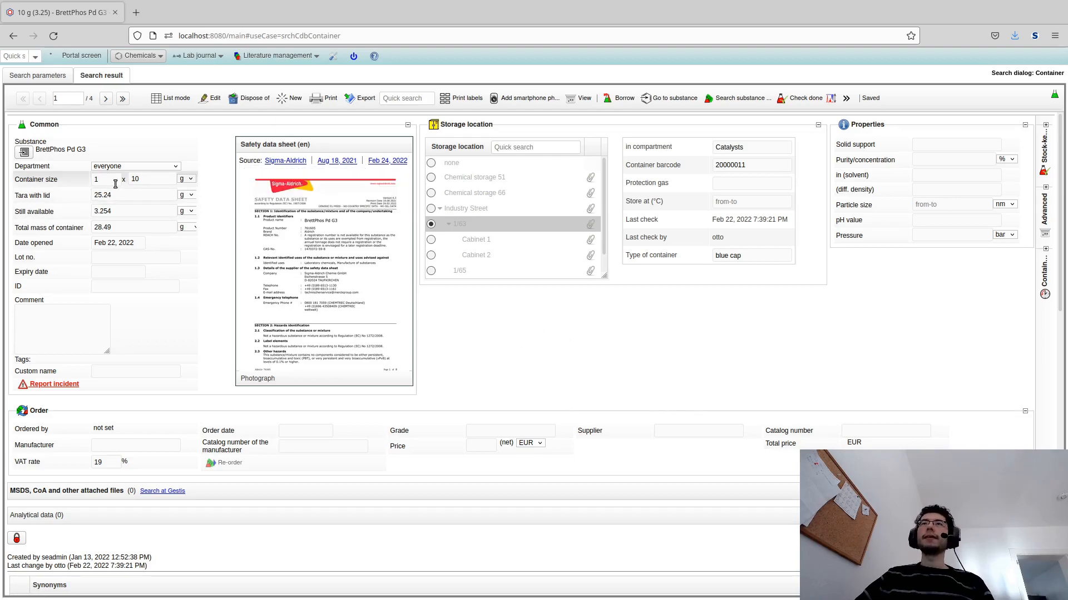
- Start a new container dataset
click(147, 57)
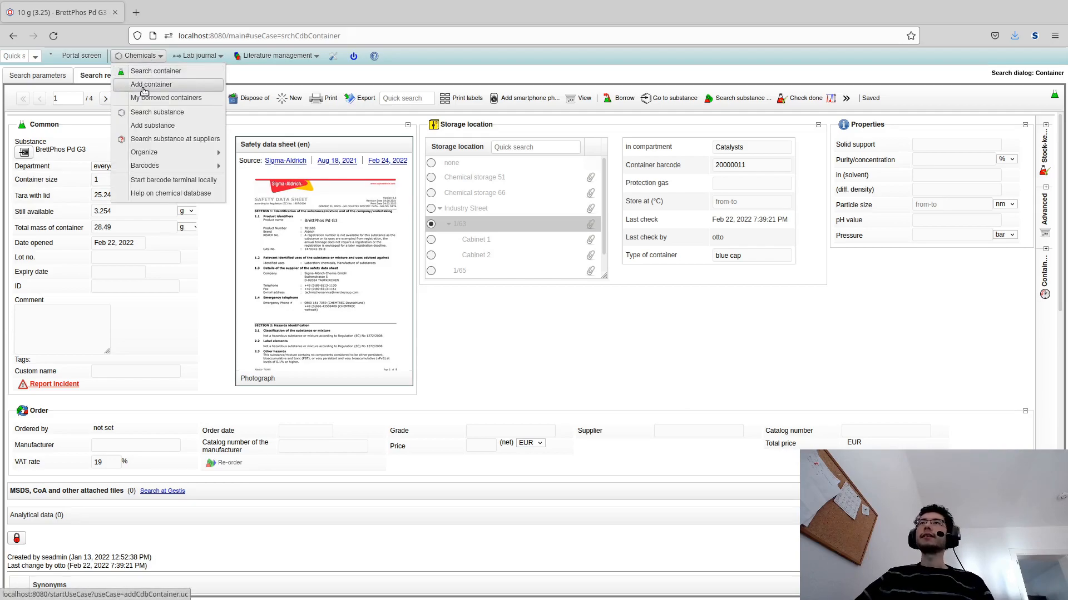
click(283, 99)
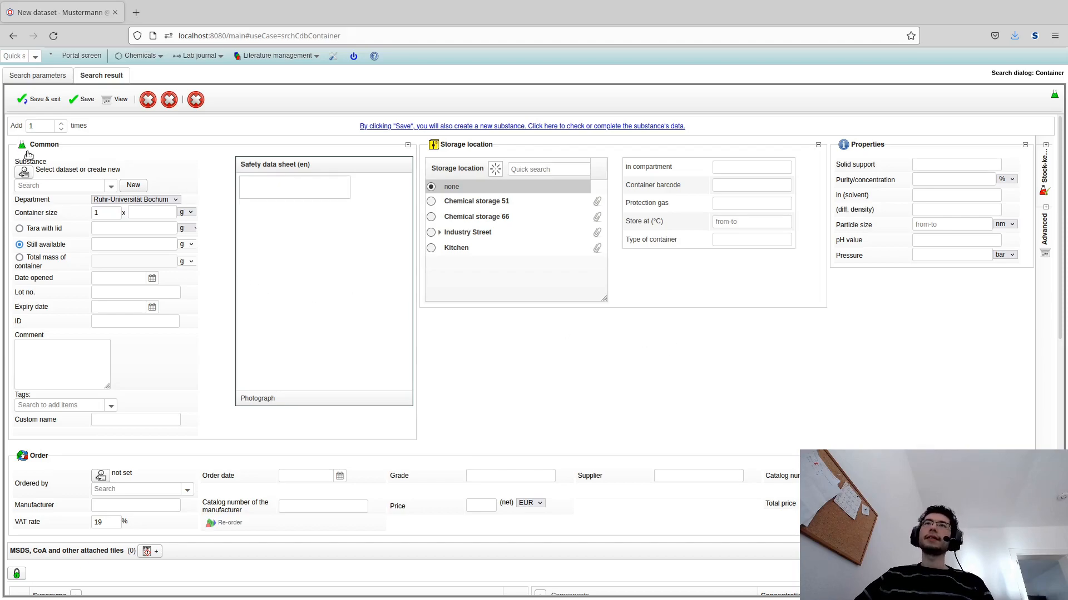
- Search for Na2CO3 and pick sodium carbonate as the container's substance
drag(15, 162, 133, 172)
click(133, 172)
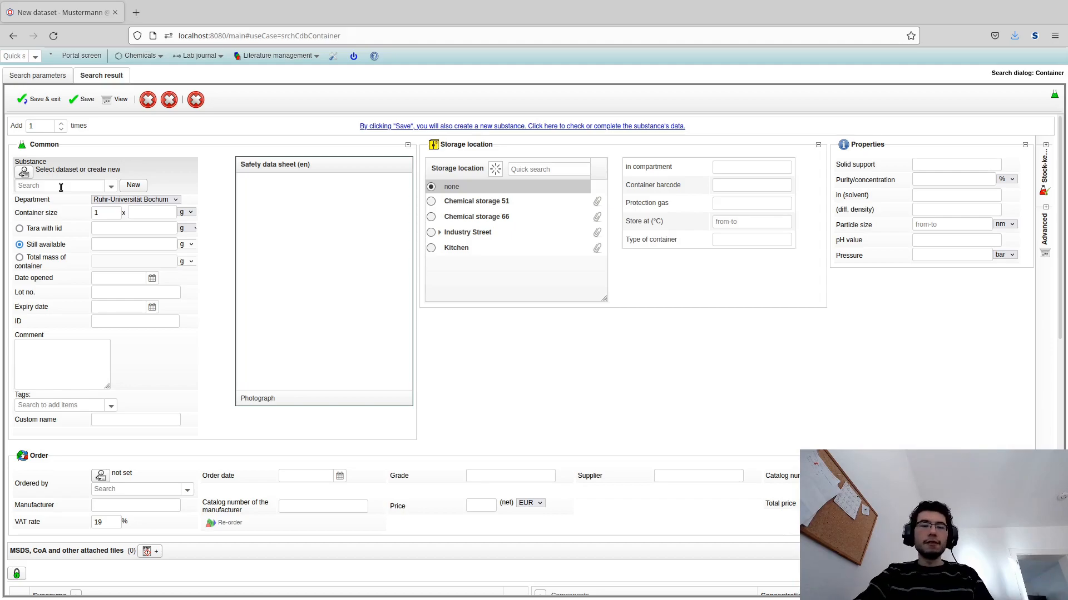
text(Na2CO3)
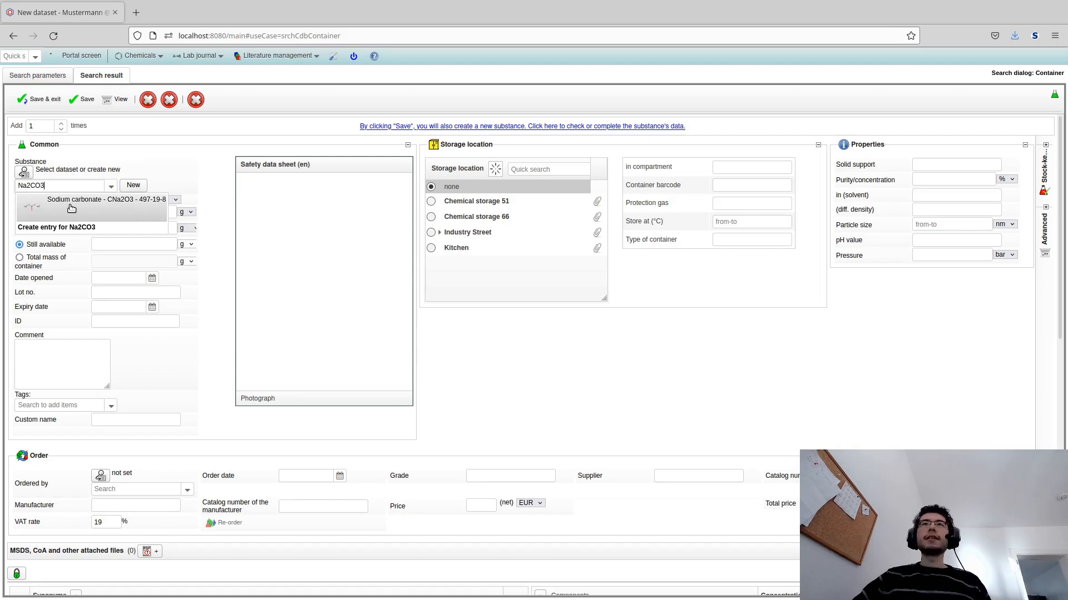
click(71, 206)
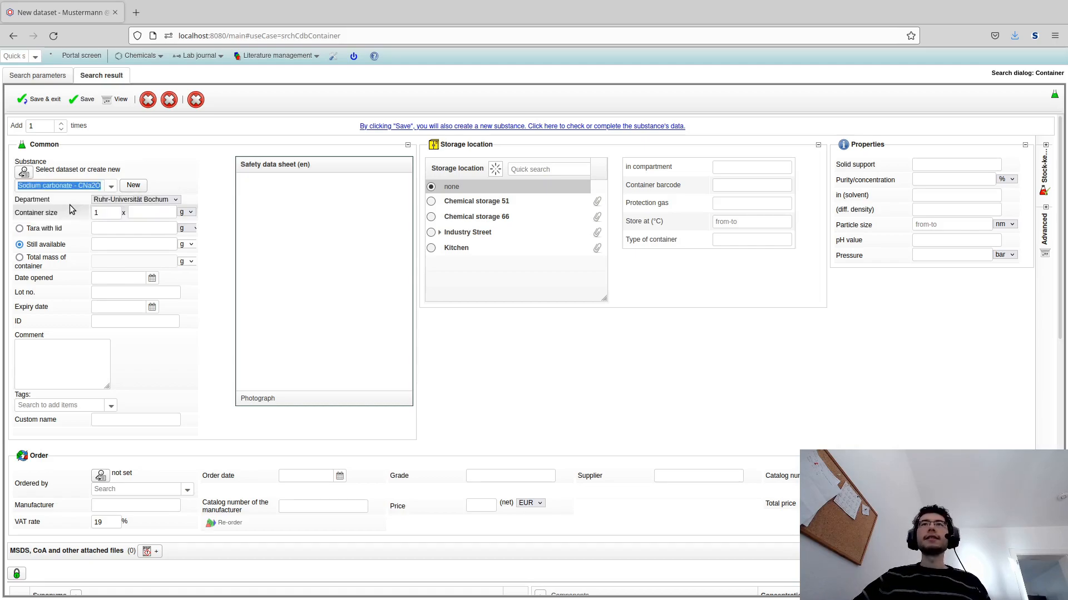
- Set the container size to 500 g
scroll(75, 208, down, 7)
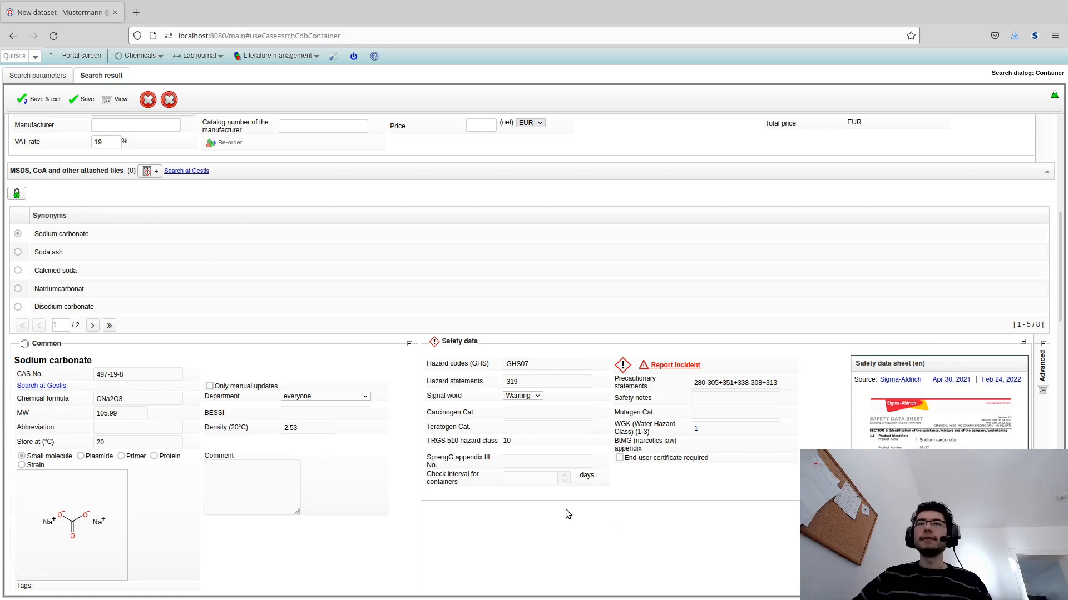
scroll(572, 508, up, 7)
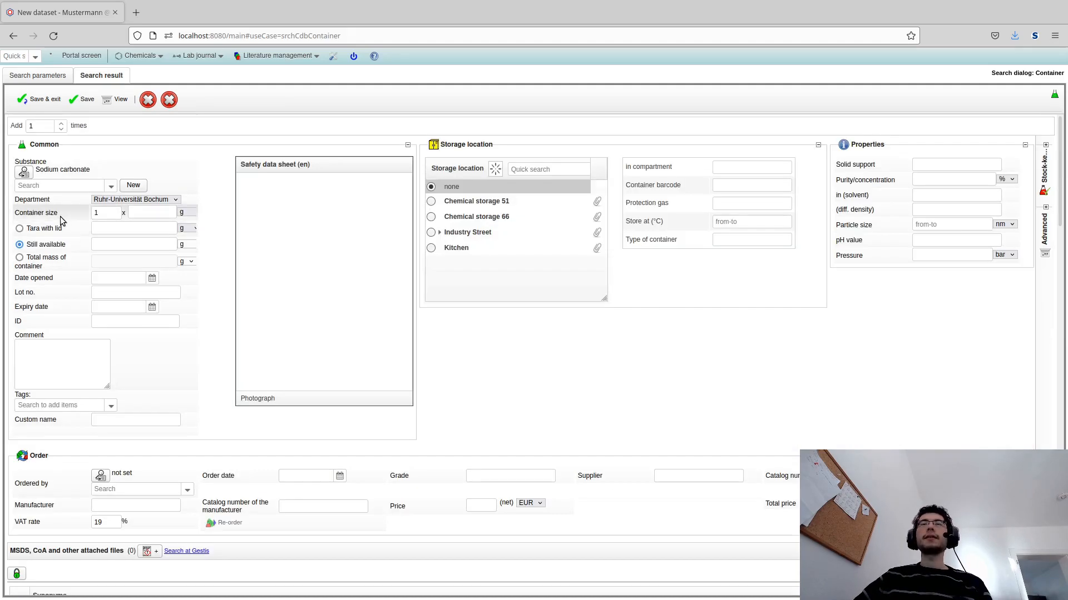
double_click(59, 201)
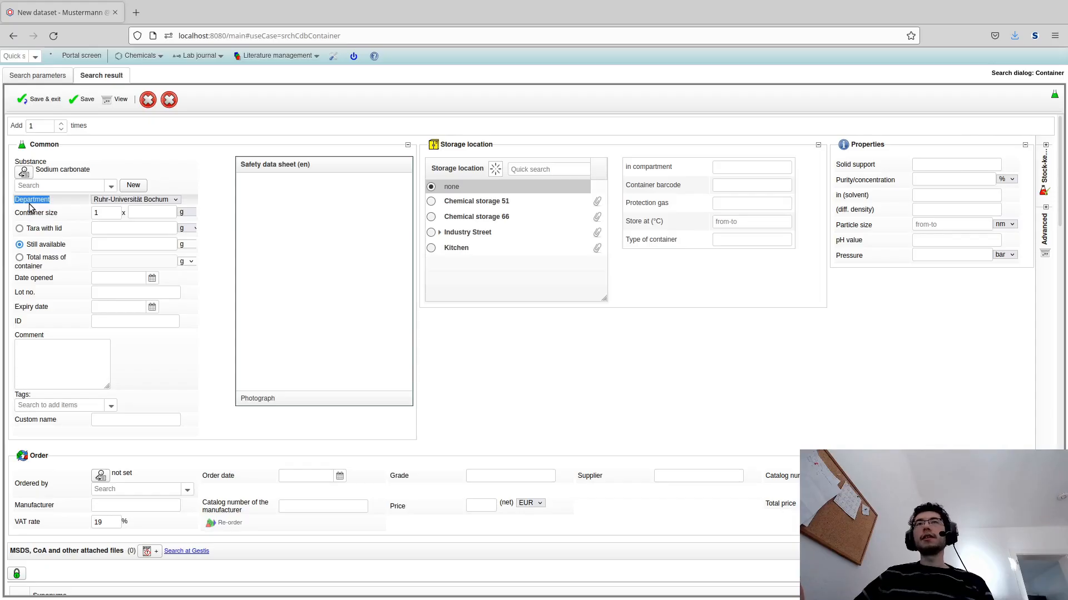
click(159, 215)
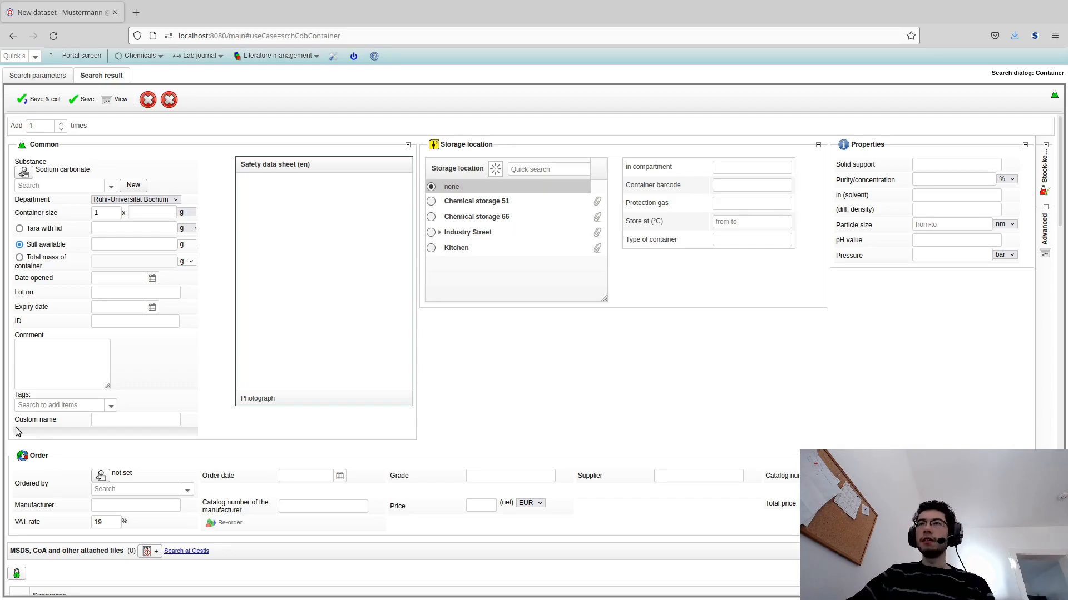
text(00)
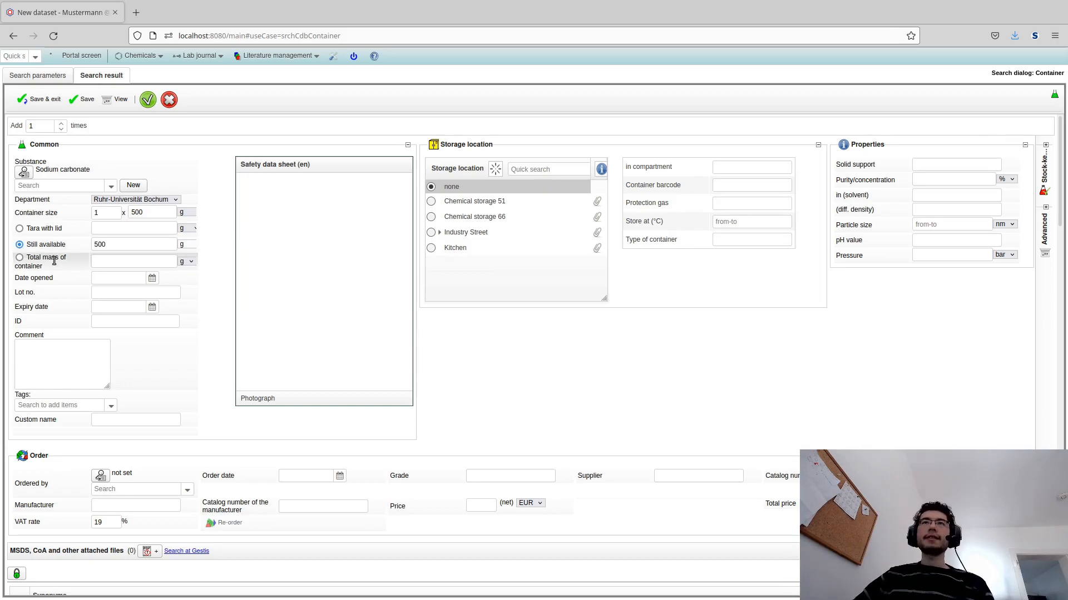
- Set the container's total mass to 673 g
click(97, 261)
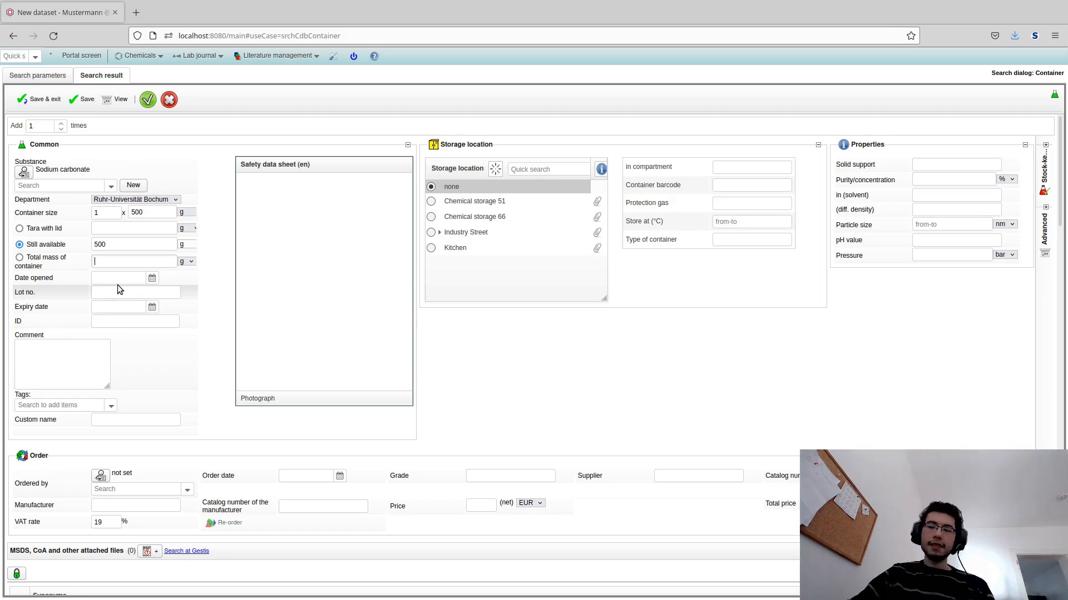
text(73)
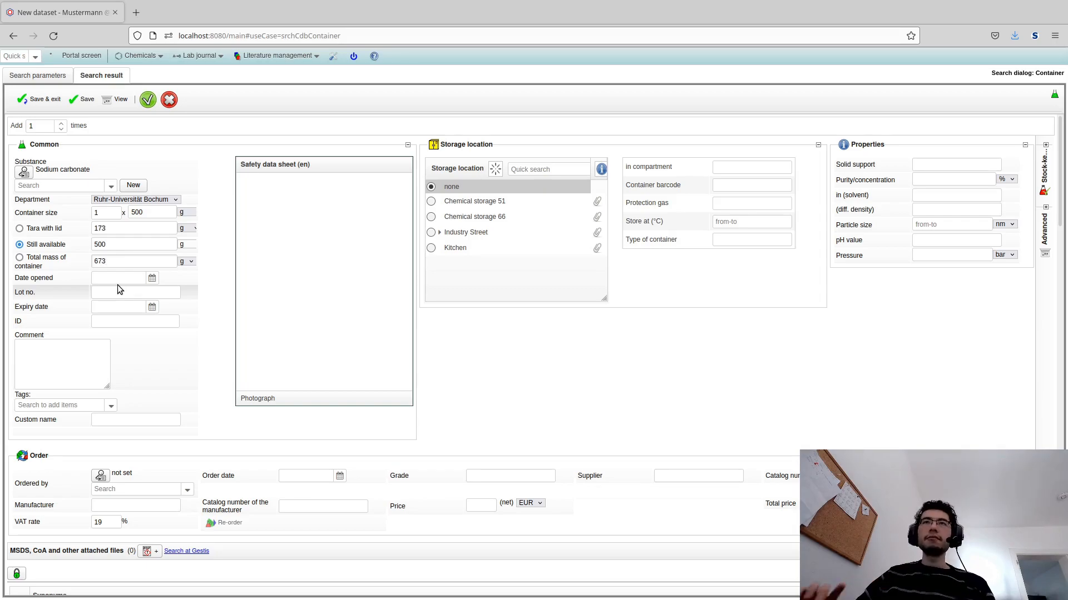
click(58, 222)
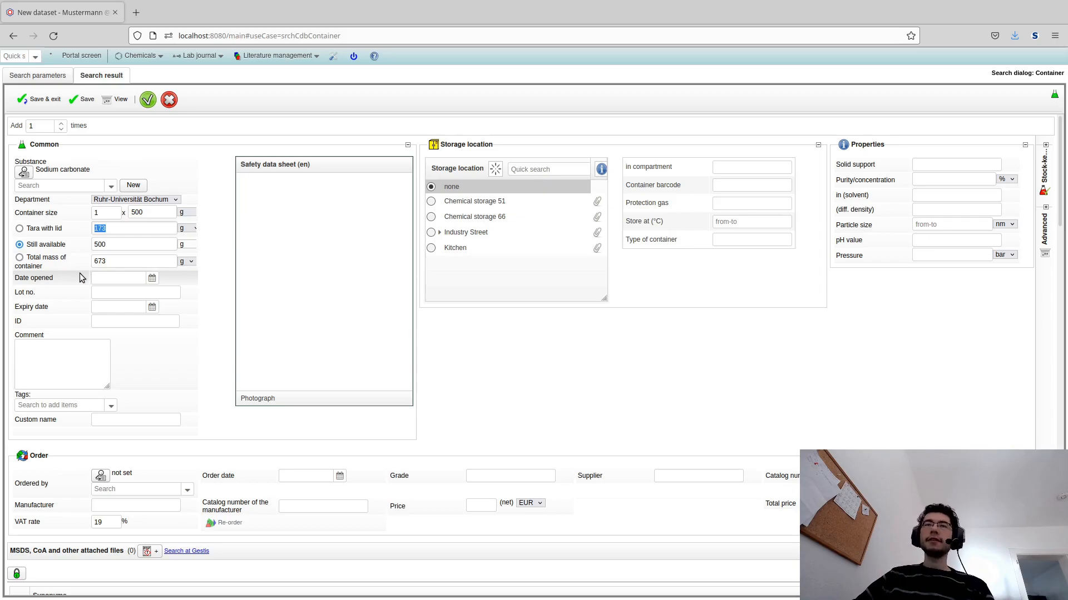
click(114, 278)
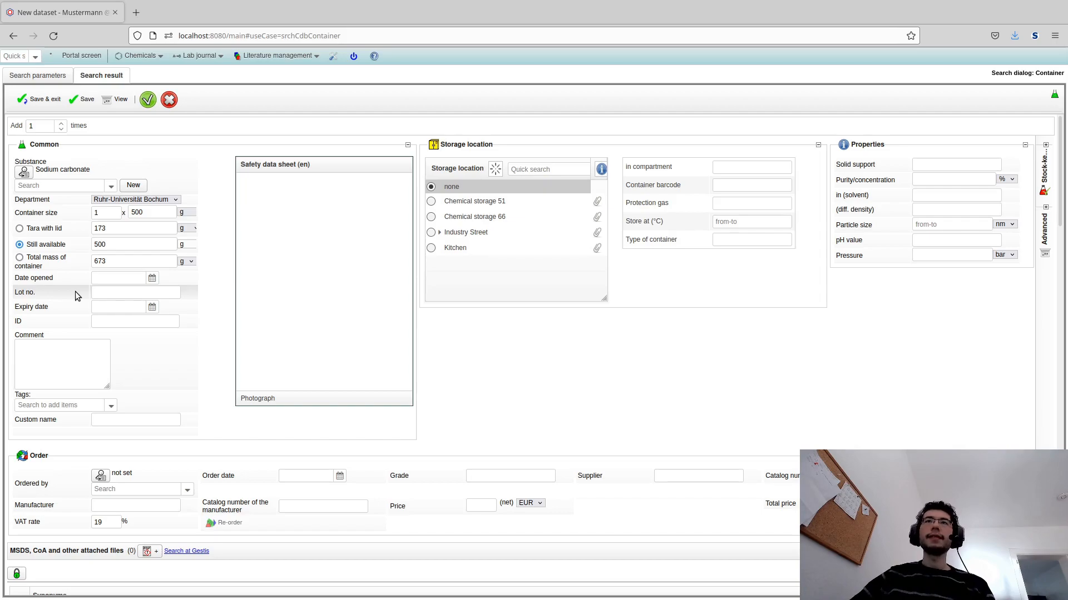
click(101, 293)
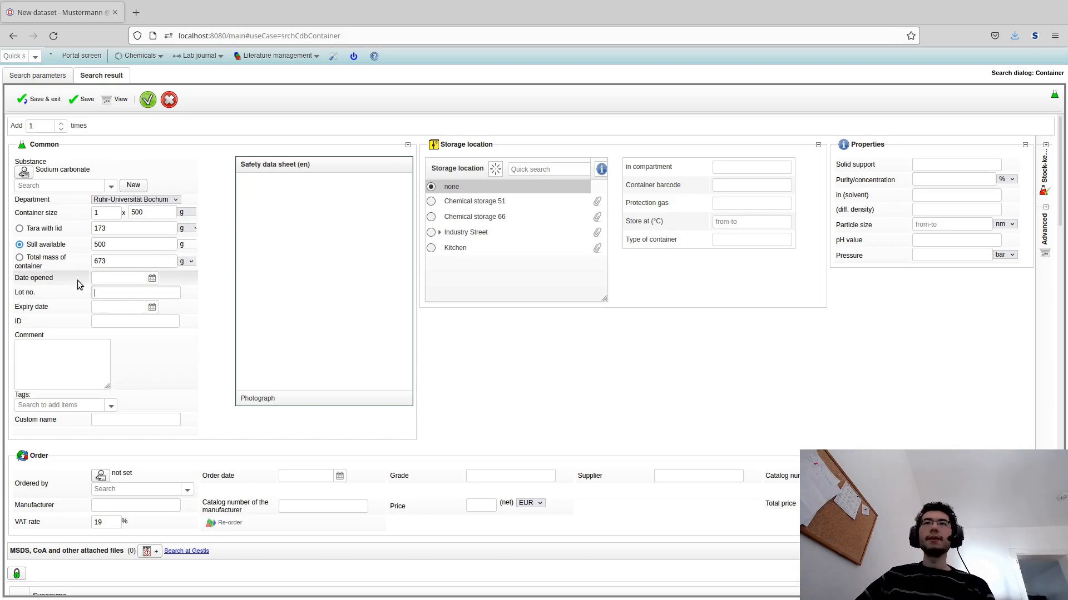
click(136, 310)
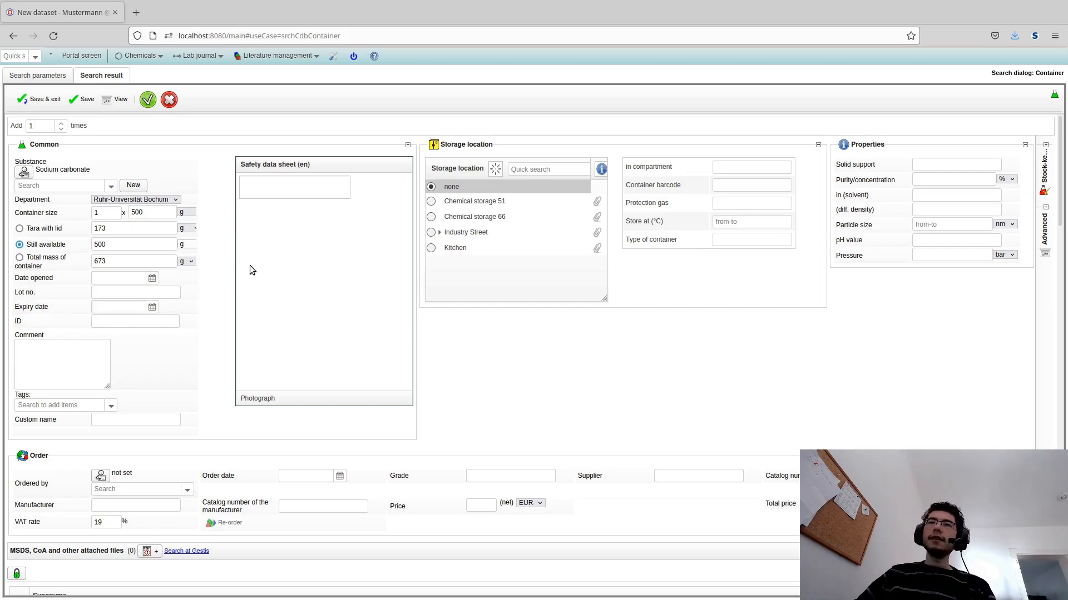
double_click(16, 321)
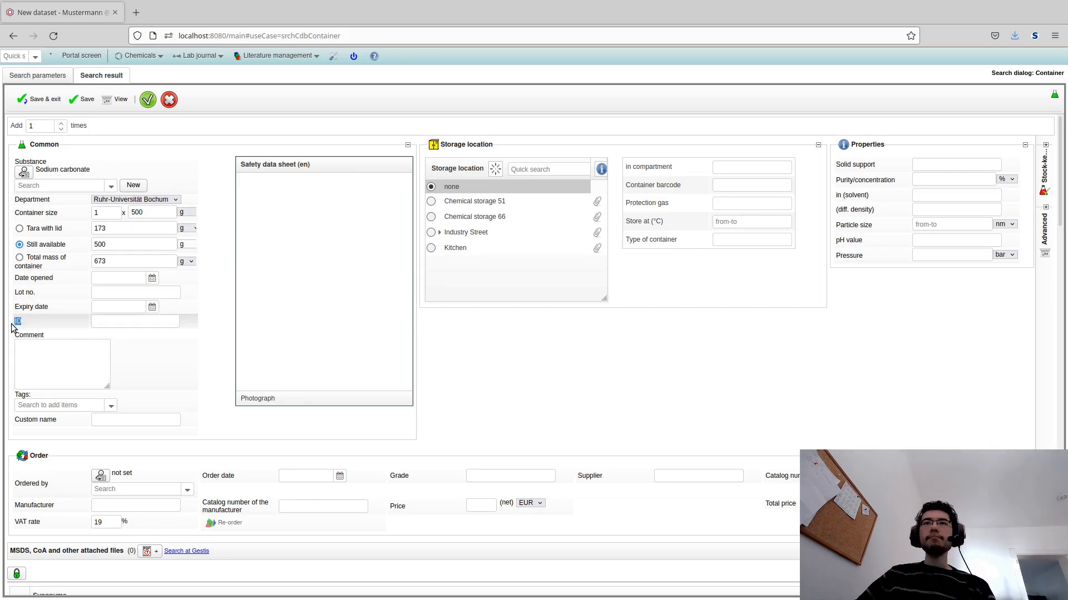
click(136, 420)
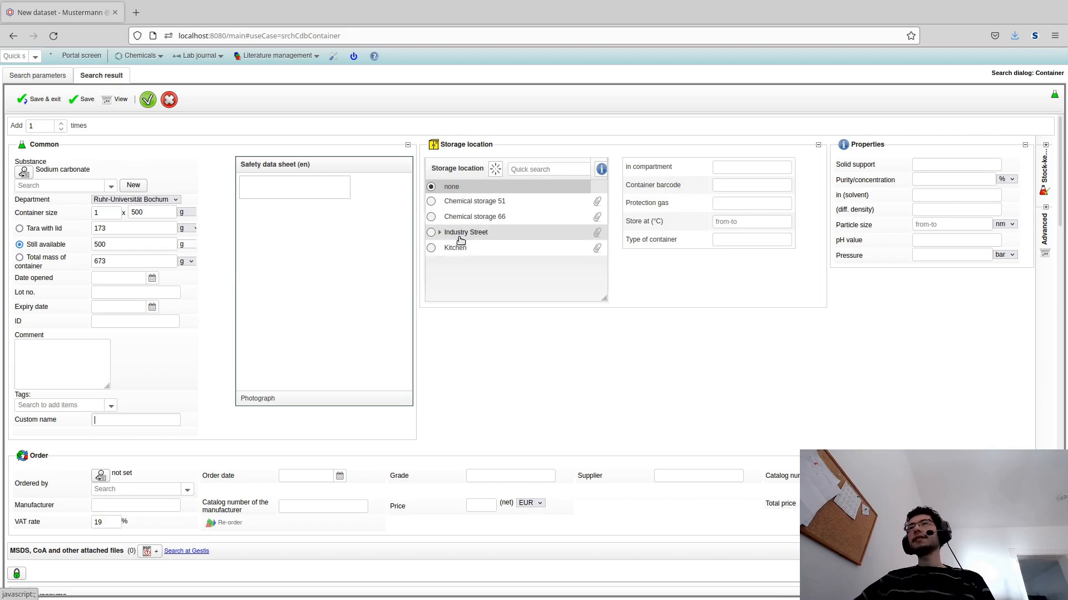
- Store the container in Chemical storage 66 with compartment Bases
click(432, 218)
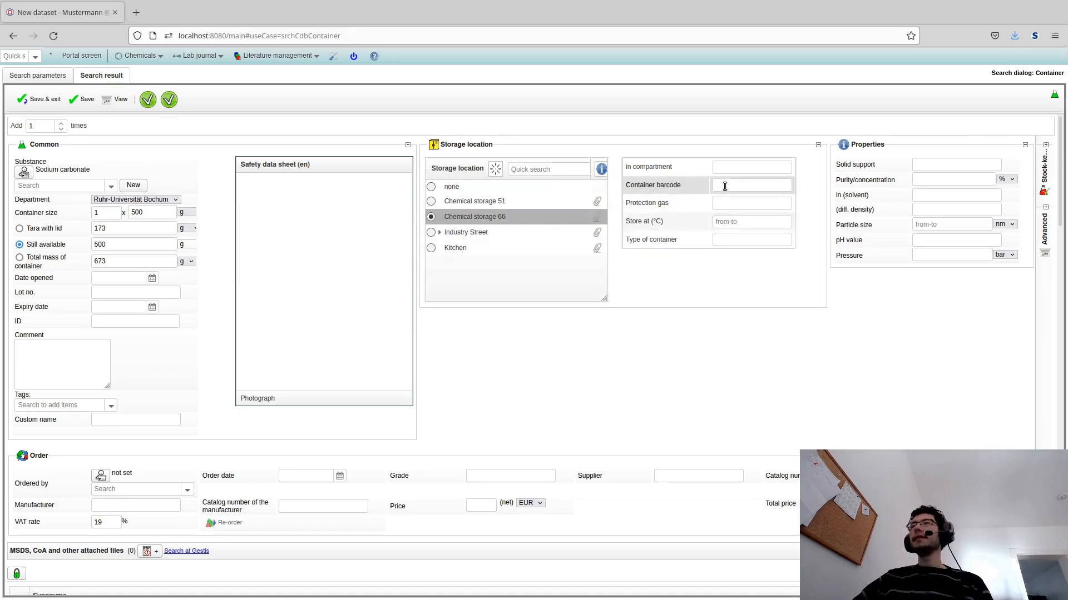
click(734, 167)
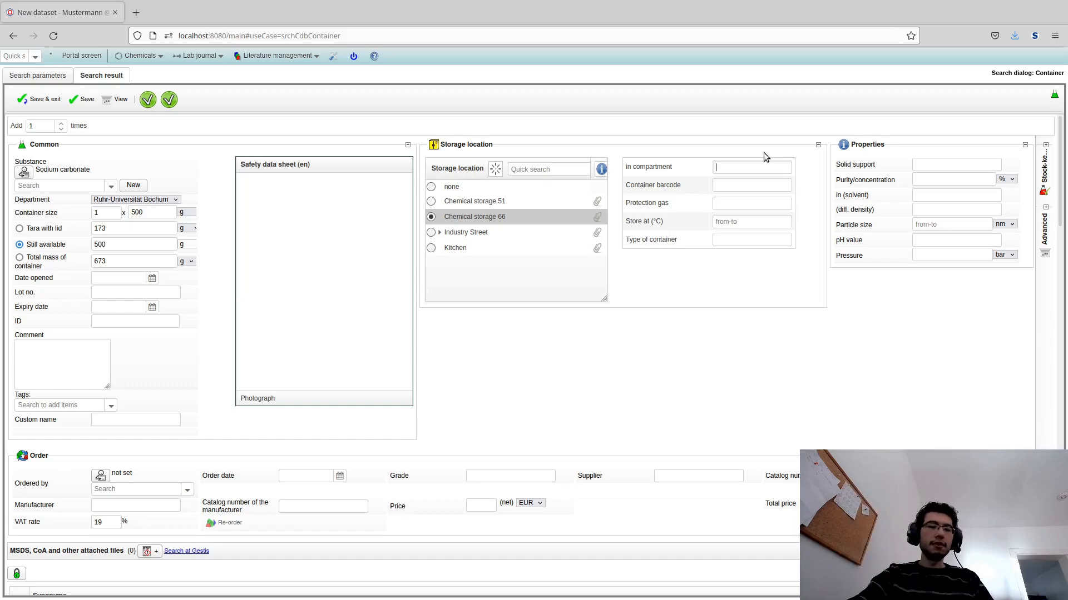
text(Bases)
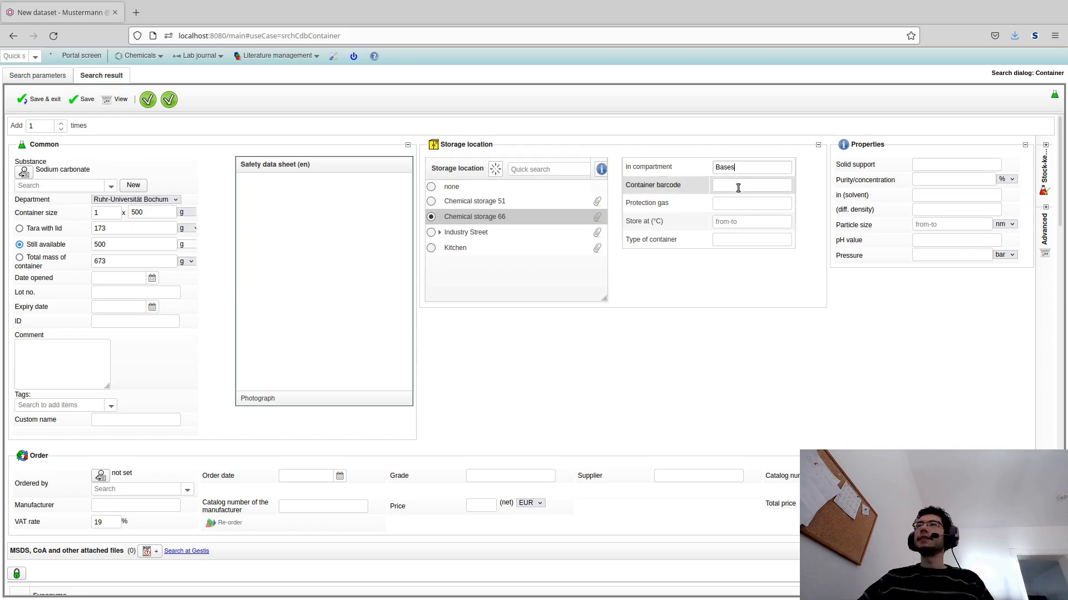
mouse_move(625, 185)
mouse_down()
mouse_move(664, 182)
mouse_move(622, 190)
mouse_up()
click(665, 185)
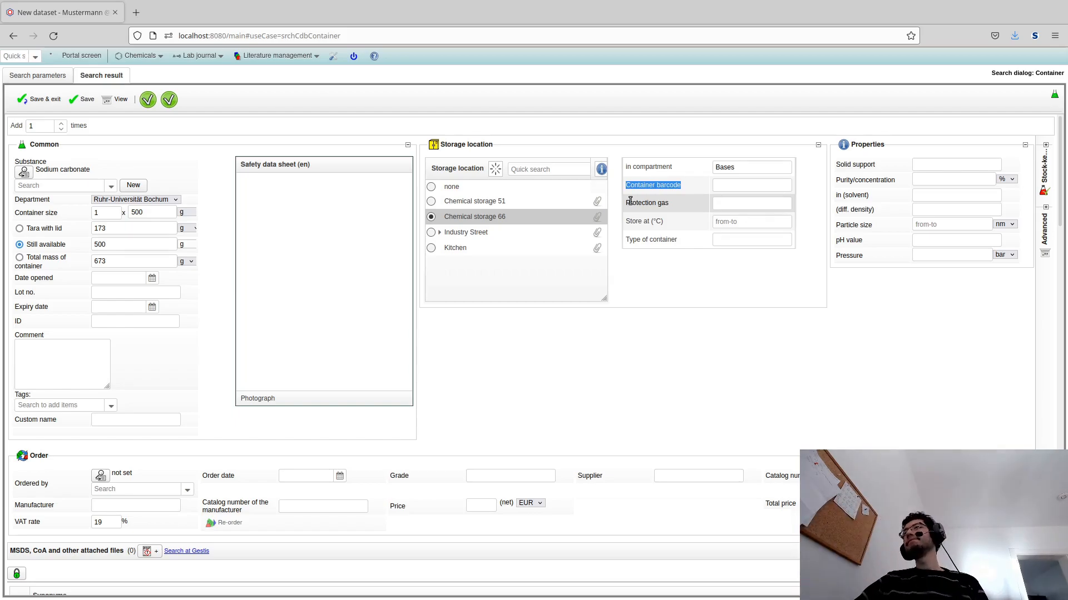
double_click(637, 204)
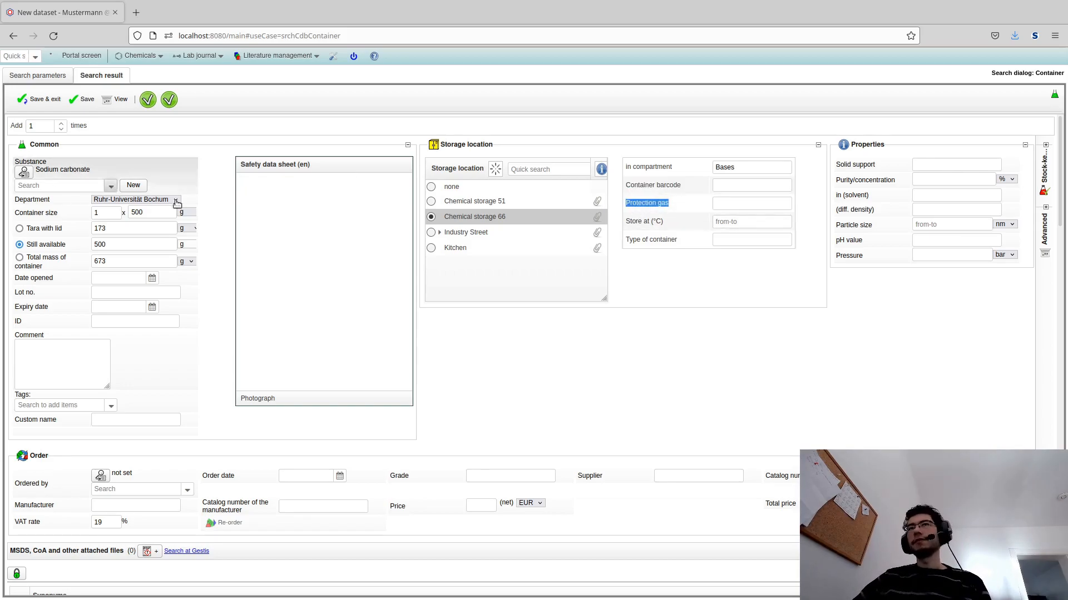
click(699, 223)
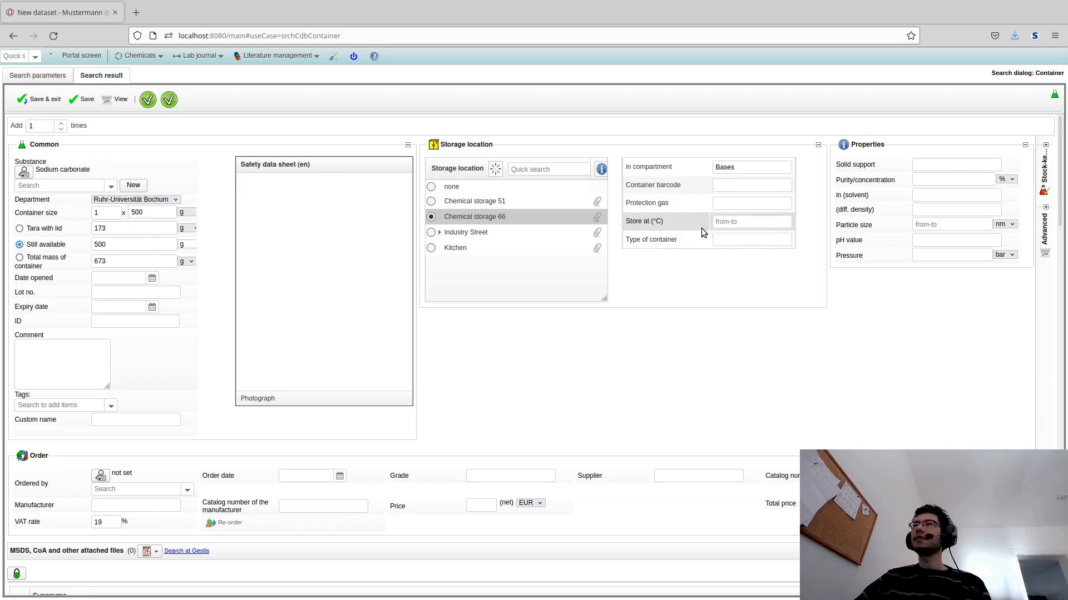
drag(698, 222, 622, 223)
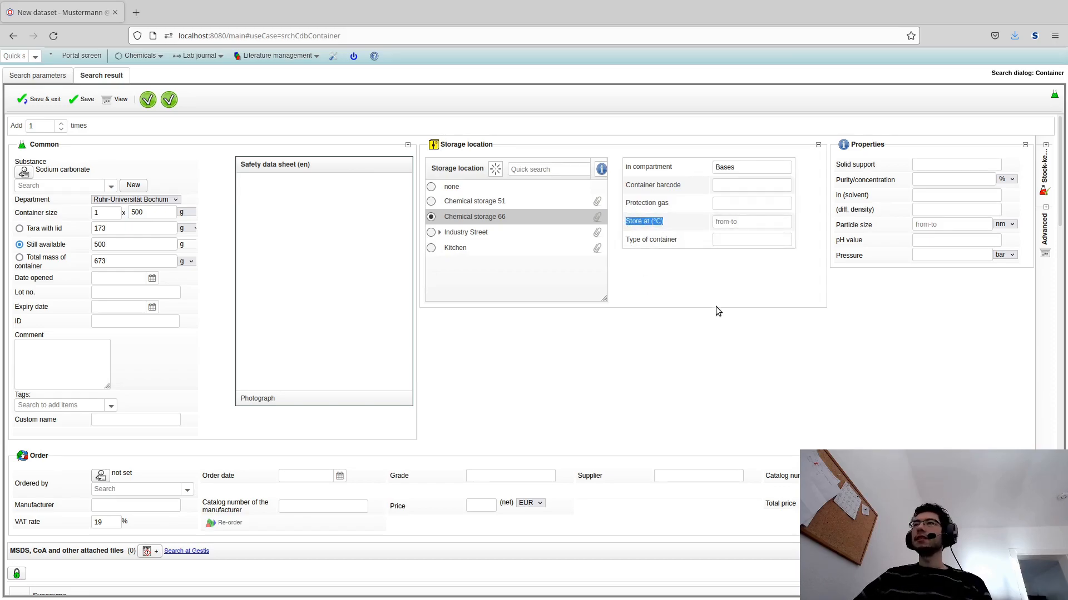
click(732, 225)
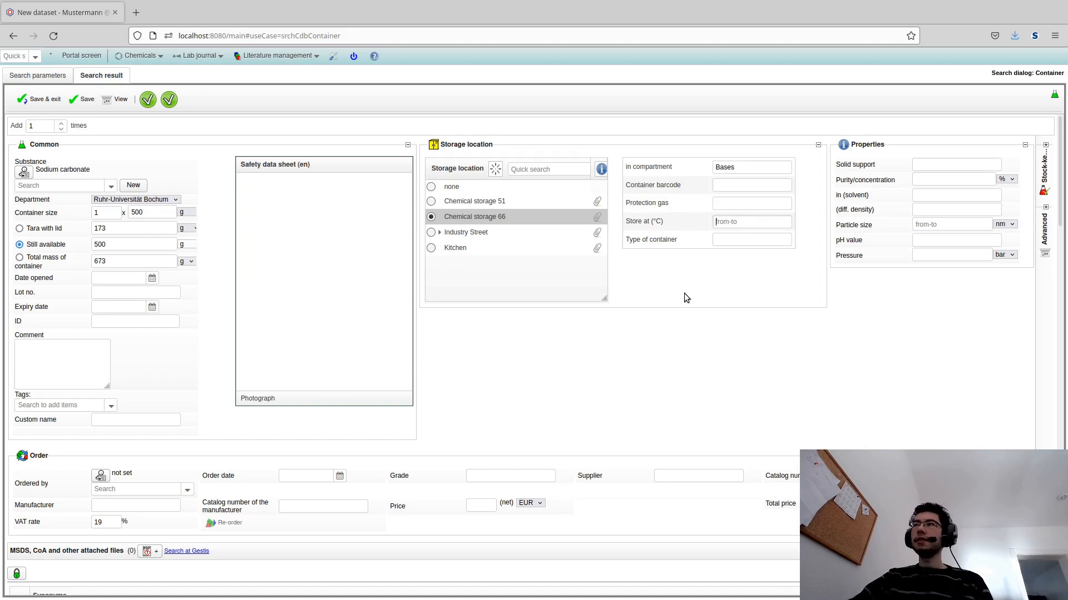
text(-20)
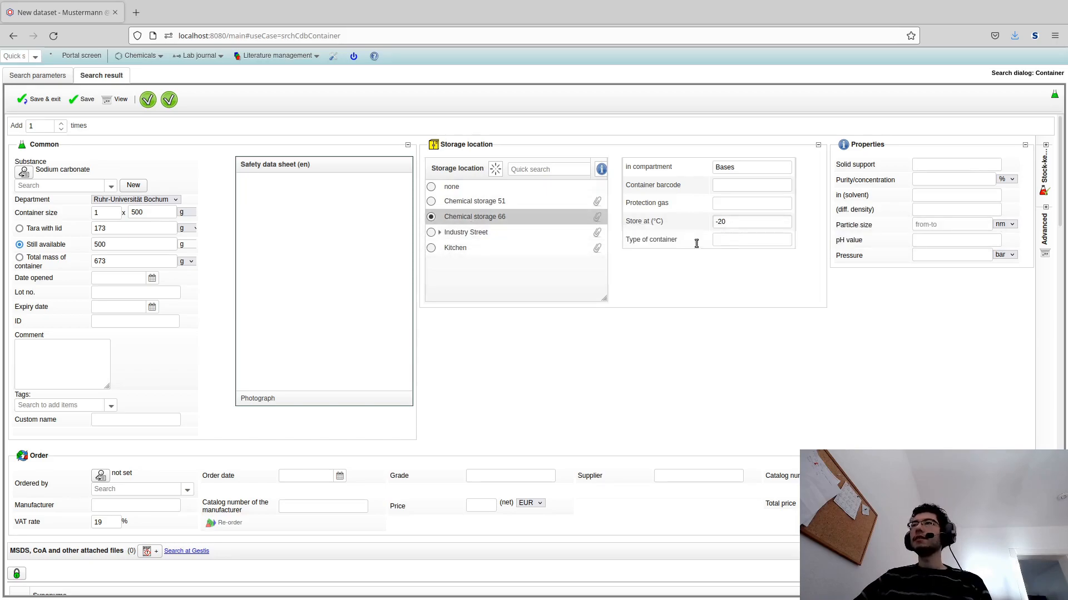
drag(738, 222, 708, 222)
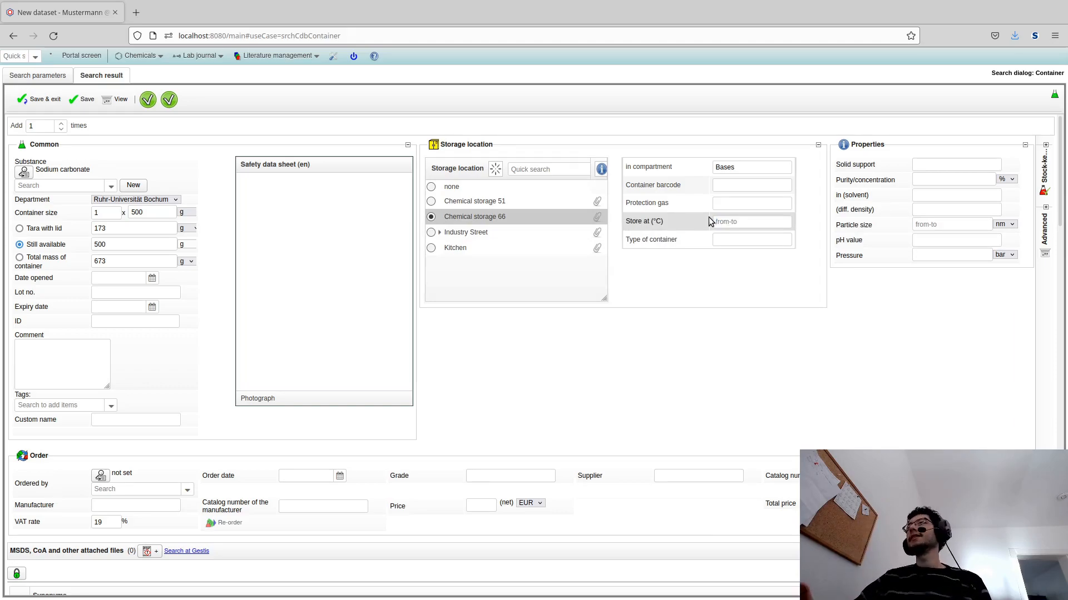
- Set the type of container to white plastic, blue cap
click(732, 243)
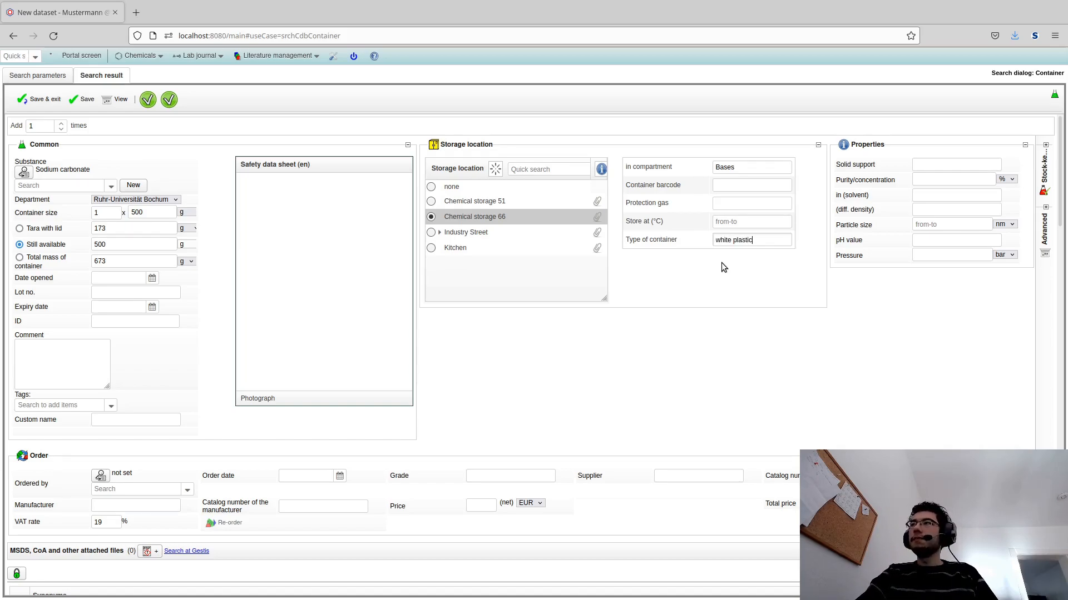
text(, blue cap)
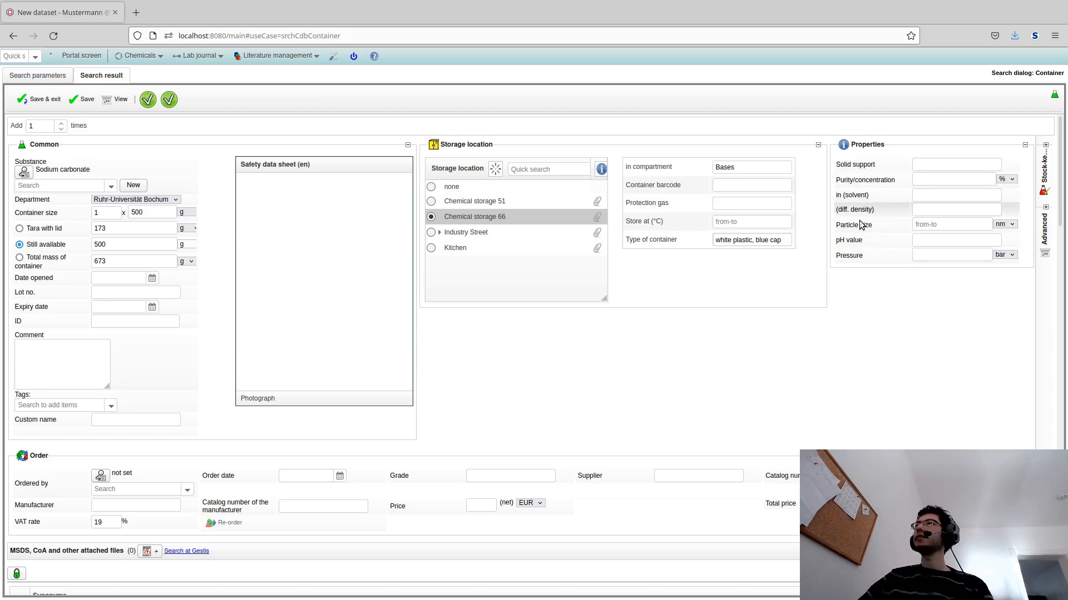
- Set the purity/concentration to 99.9 %
click(930, 179)
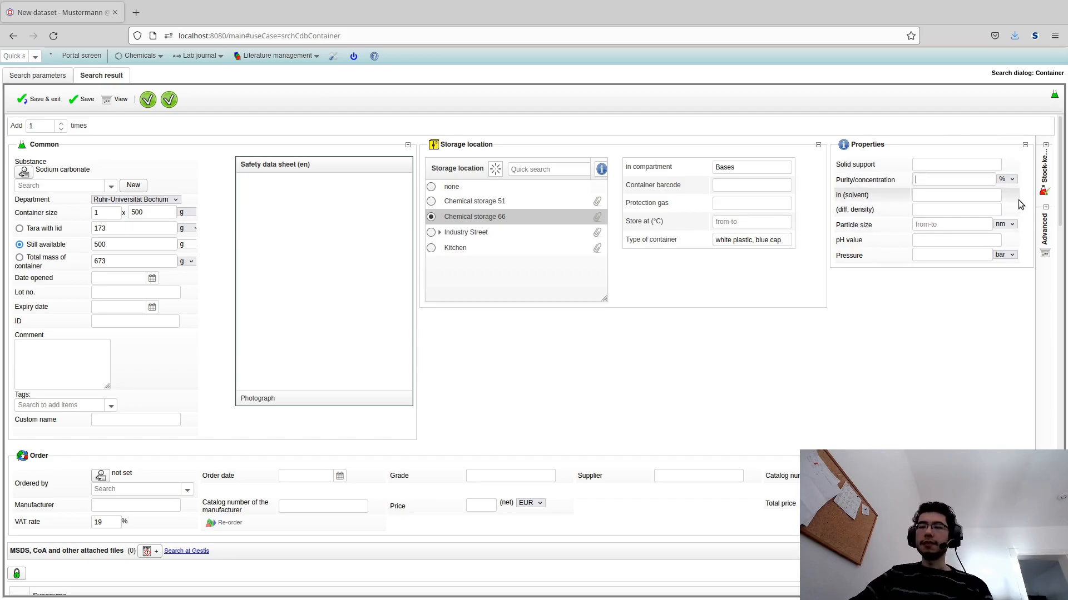
text(99.9)
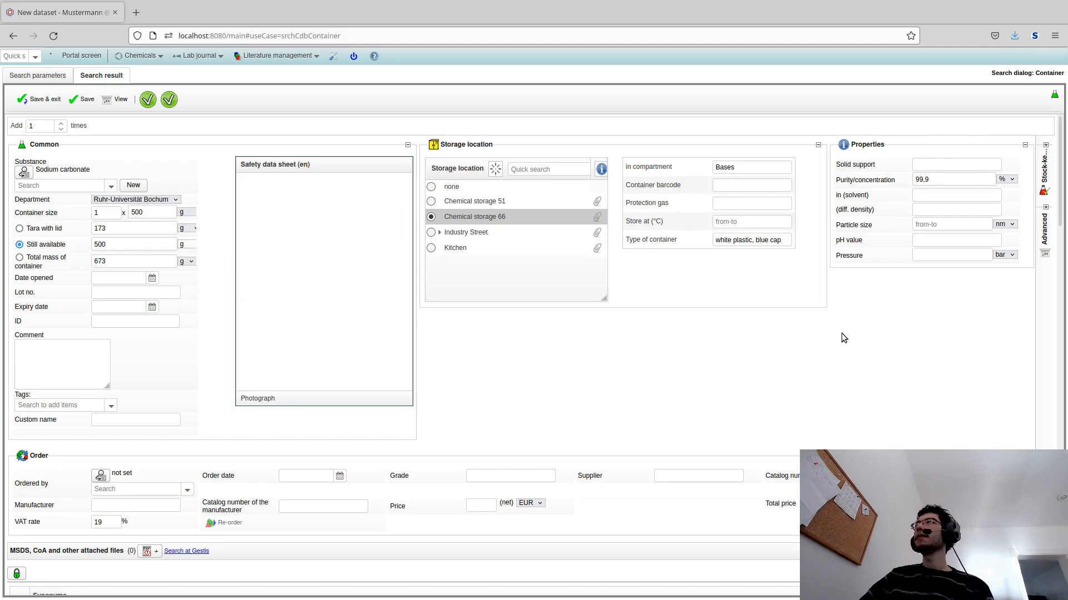
scroll(723, 292, down, 2)
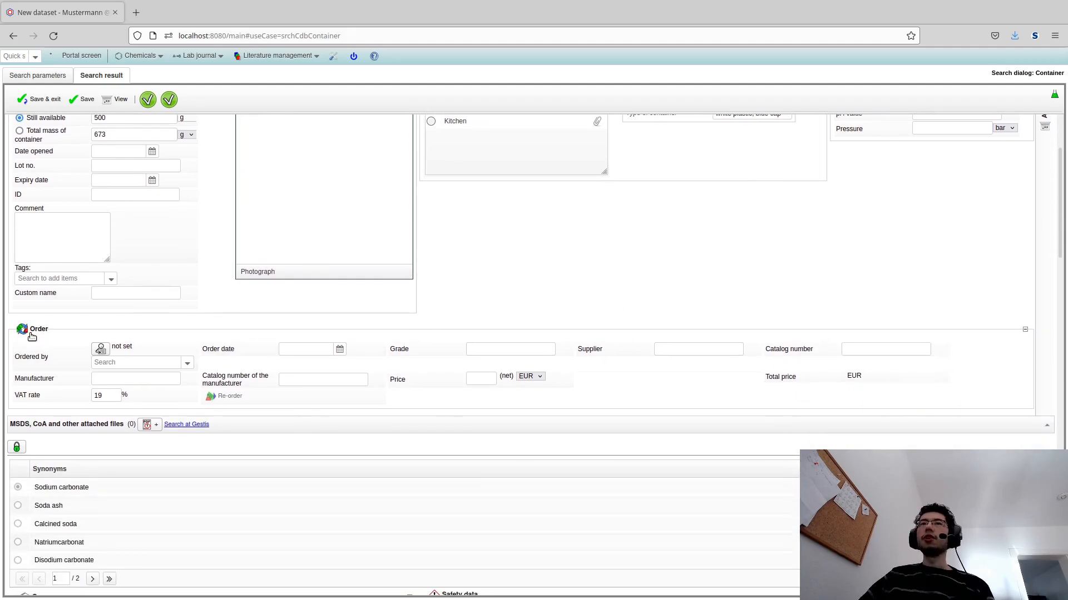
scroll(60, 367, up, 2)
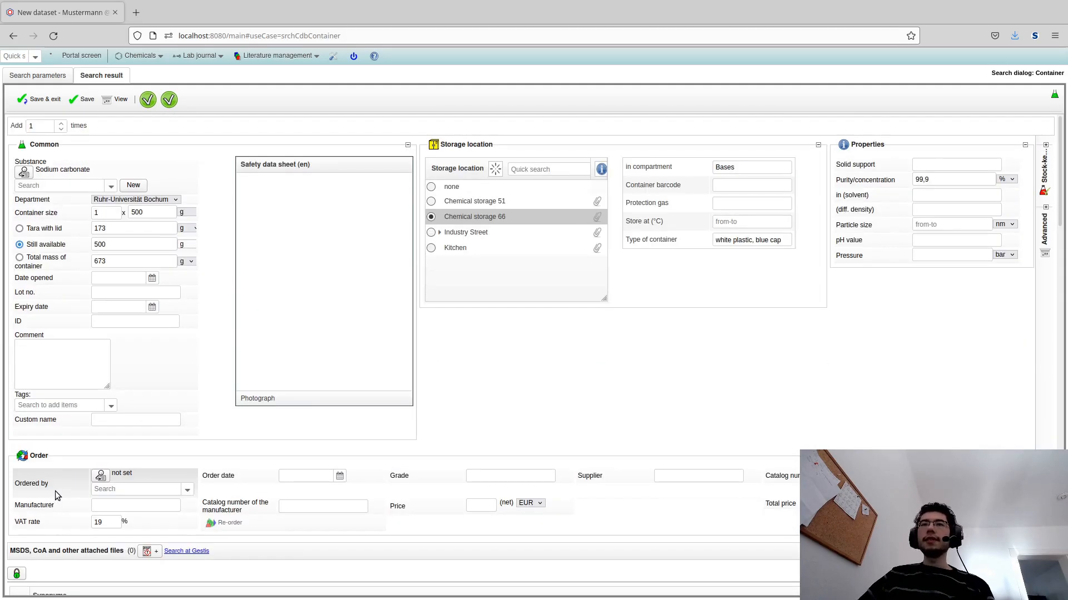
- Enter VWR as the manufacturer
click(99, 509)
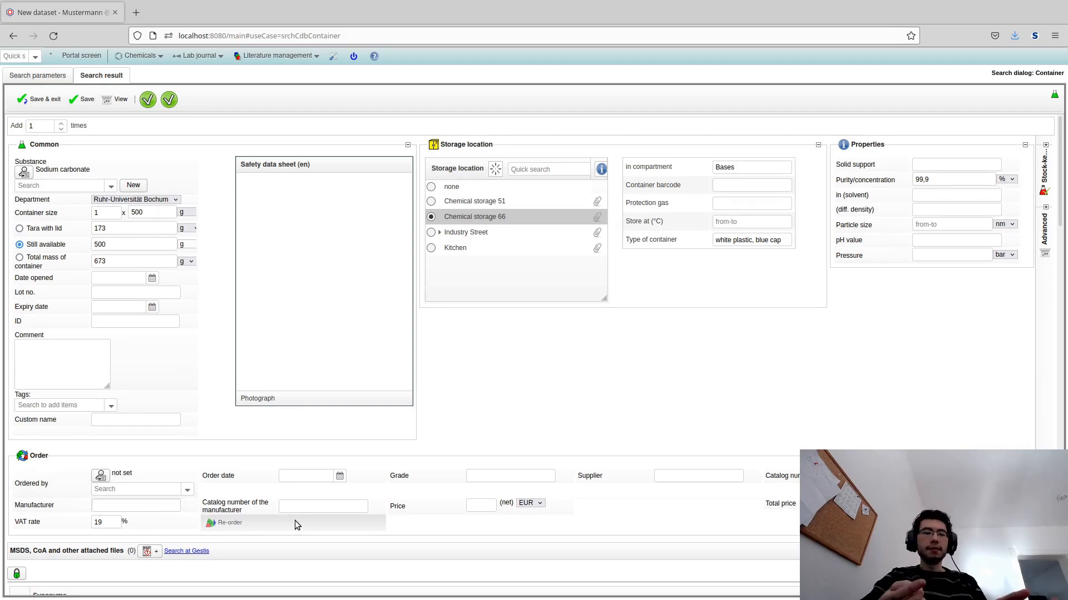
text(VWR)
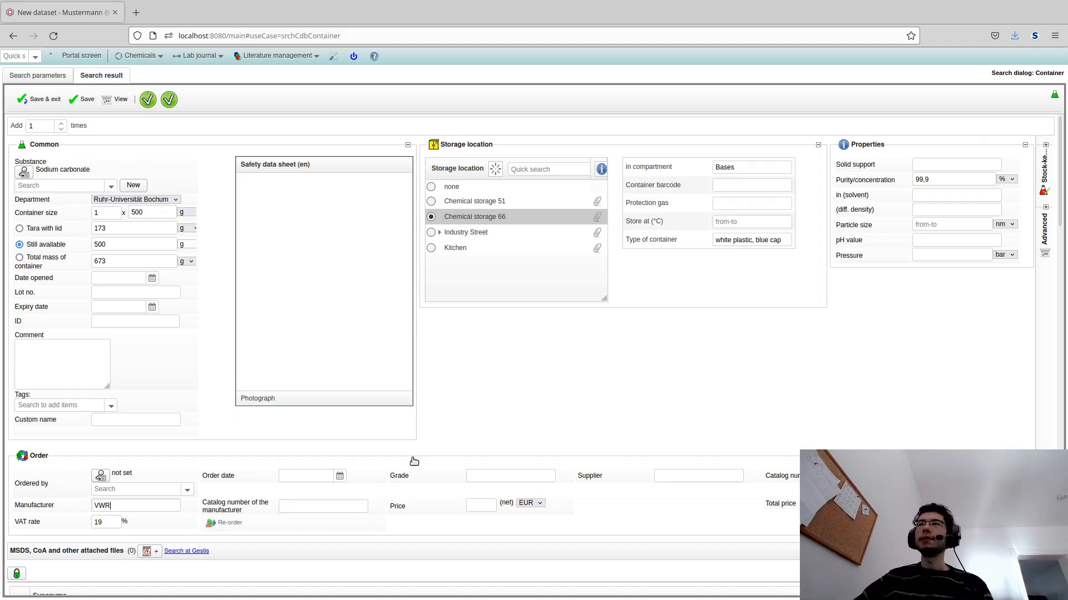
click(616, 378)
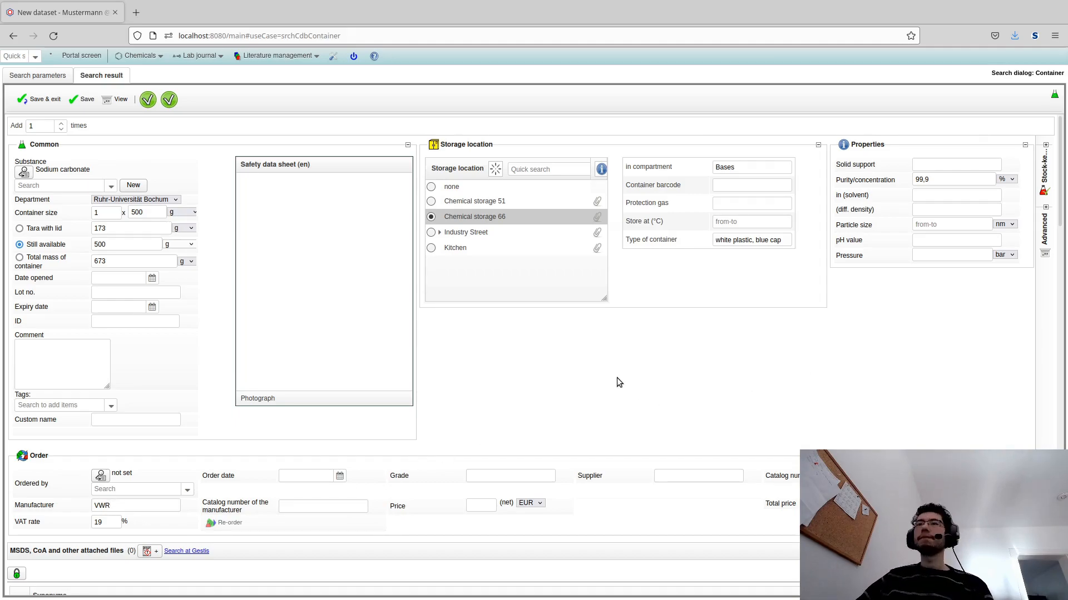
- Save the new sodium carbonate container dataset and exit editing
scroll(631, 362, down, 5)
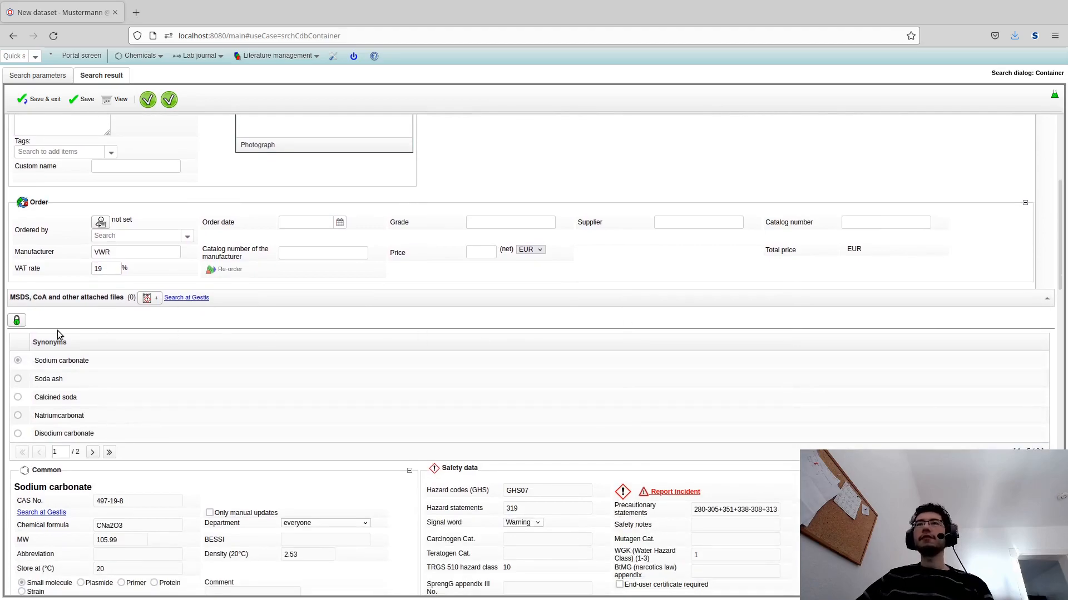
scroll(55, 331, down, 5)
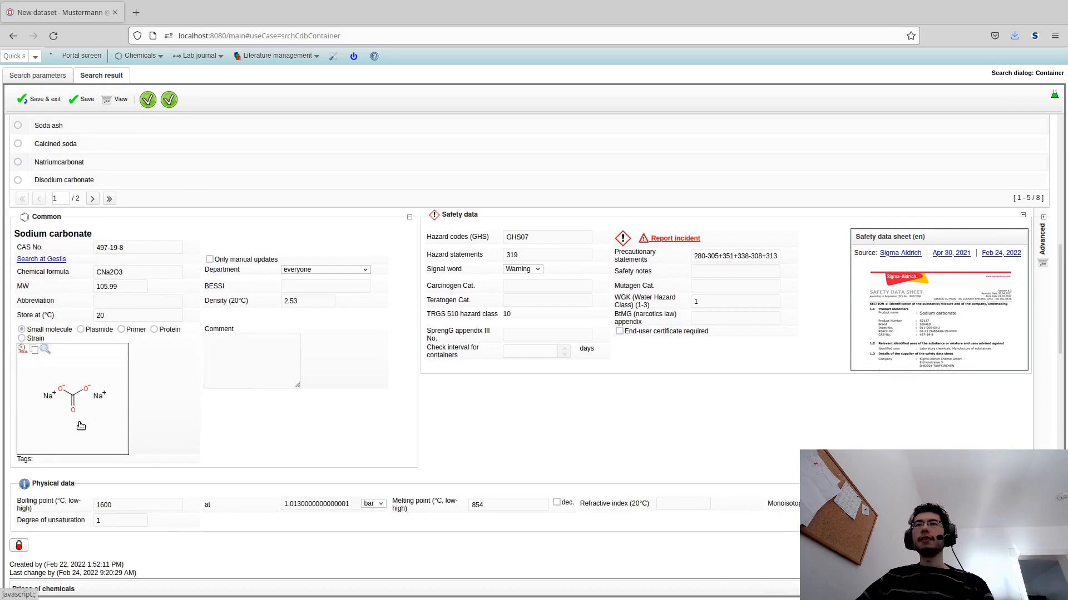
scroll(248, 406, down, 10)
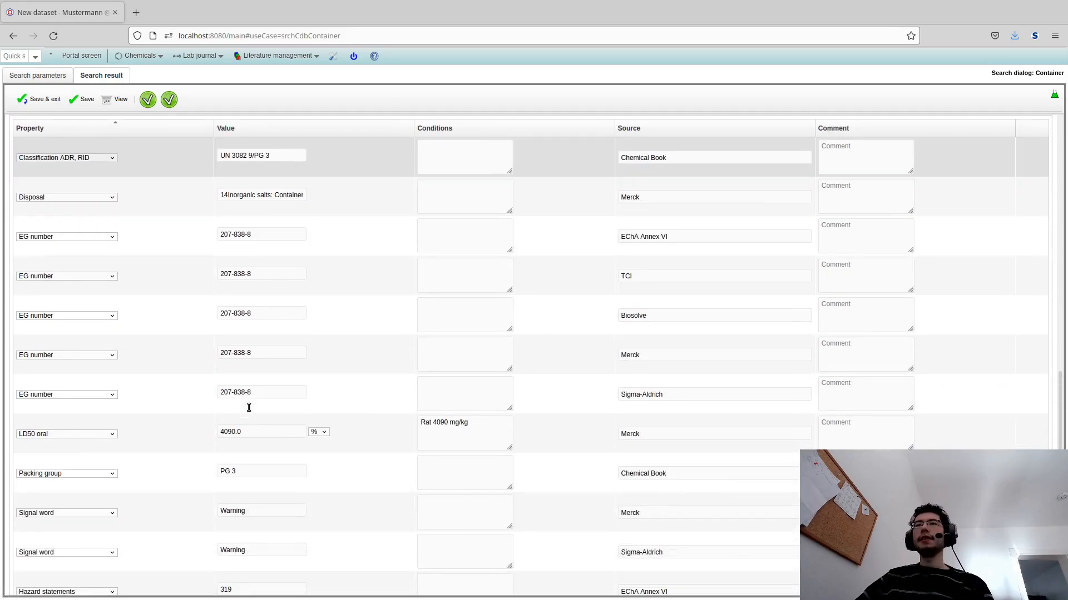
scroll(245, 412, up, 20)
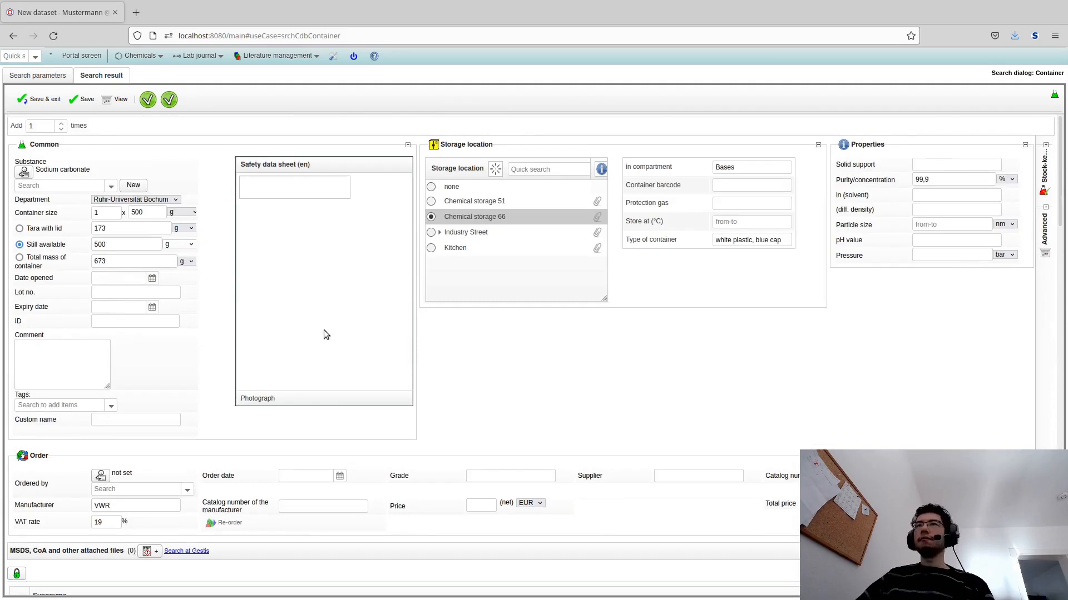
click(34, 102)
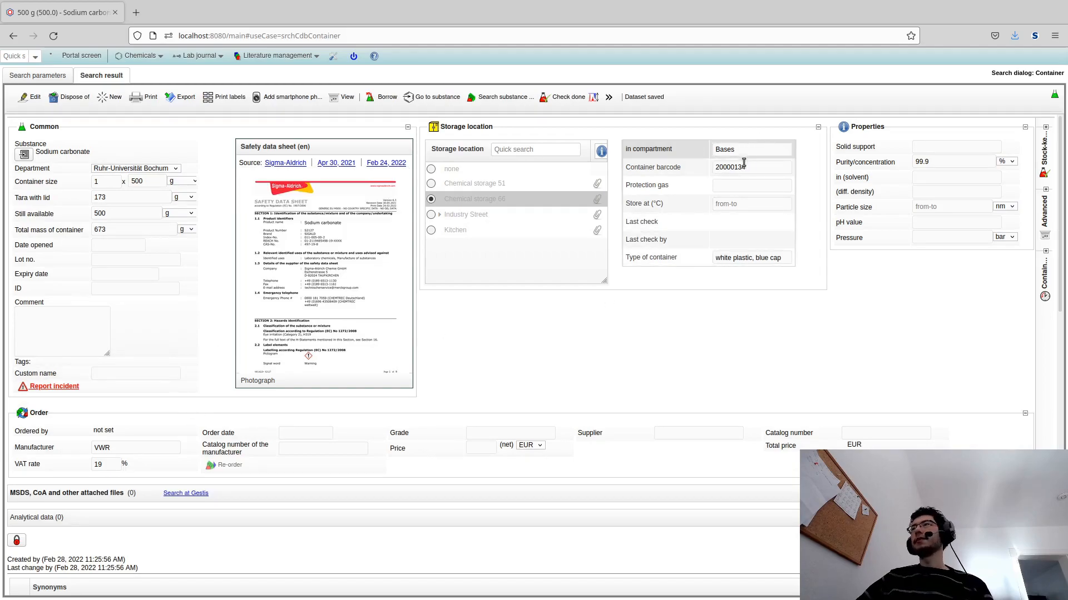
double_click(715, 166)
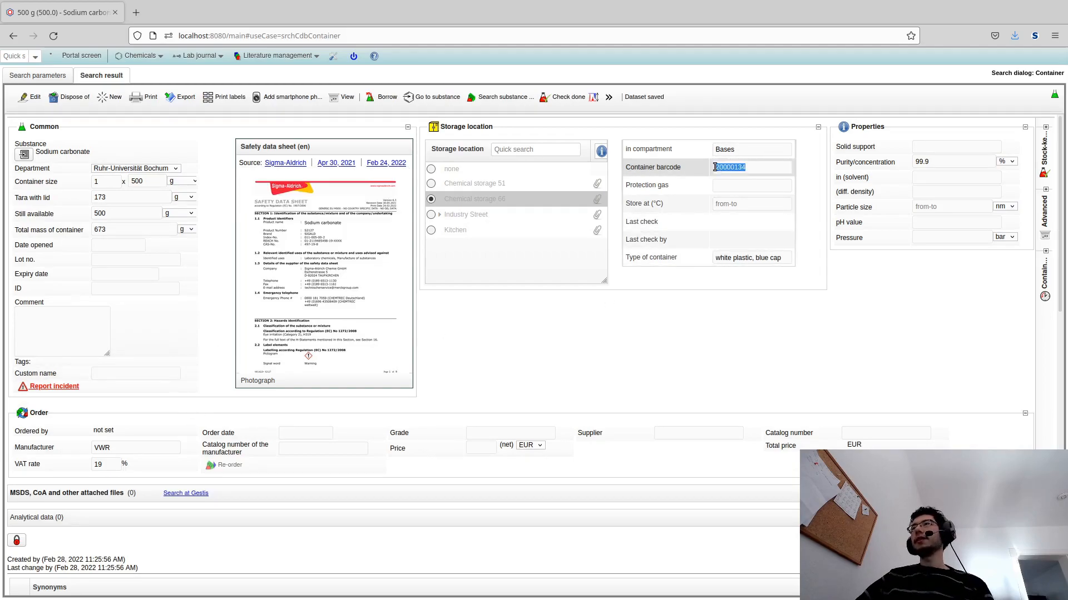
click(586, 277)
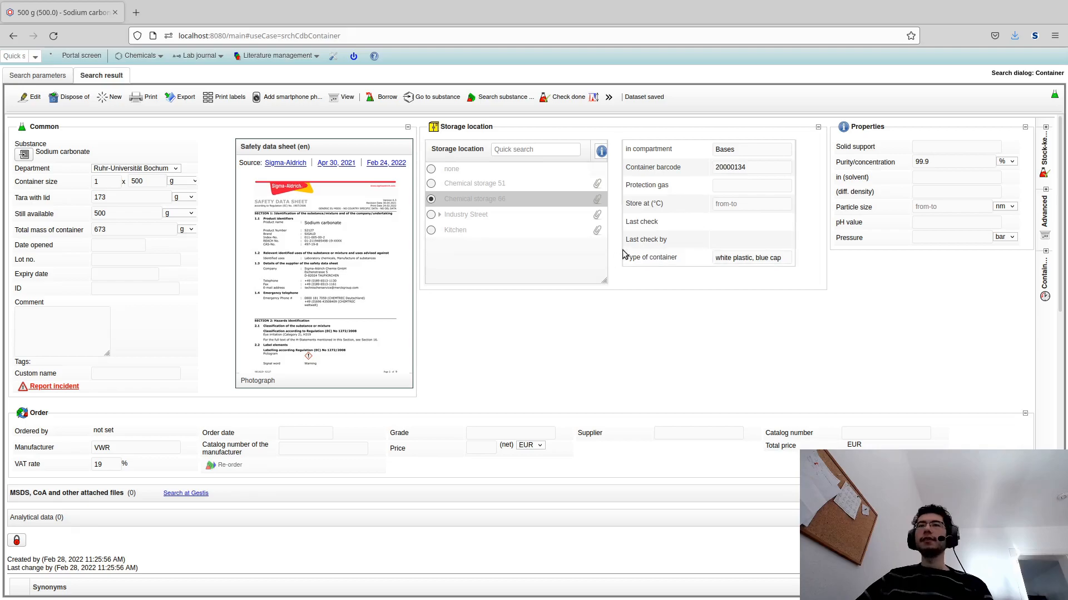
mouse_move(343, 327)
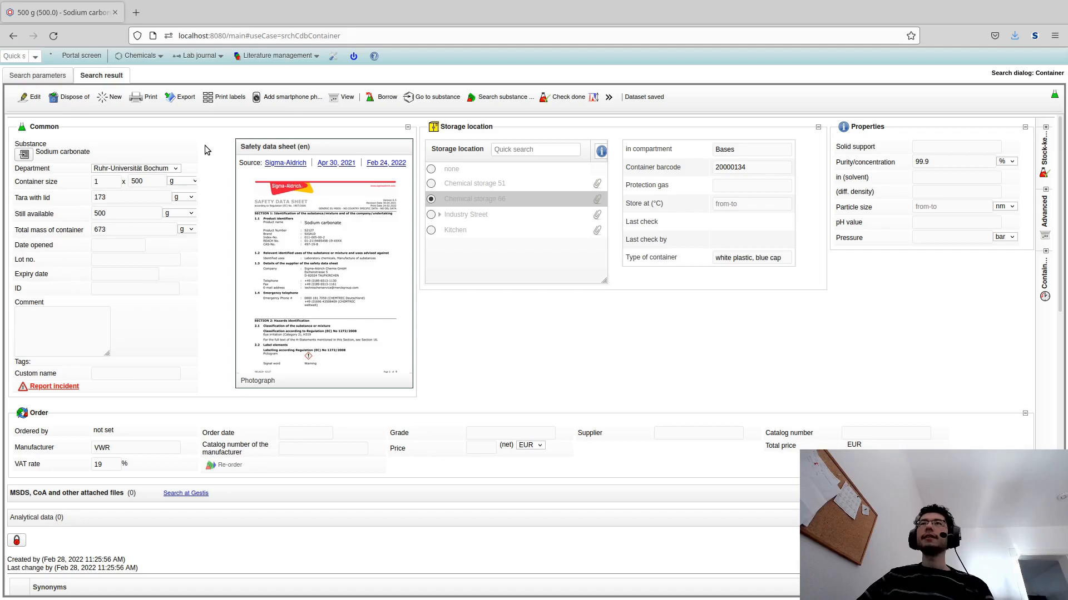
- Start a new container dataset and create a substance entry for CAS number 1295-35-8
click(110, 97)
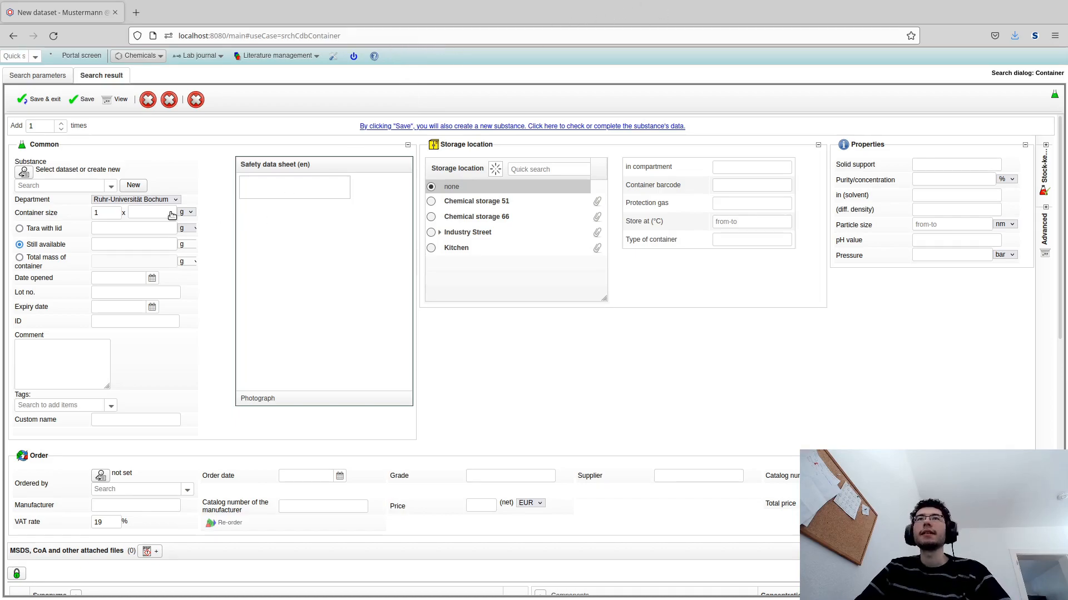
click(51, 188)
text(1295-35-8)
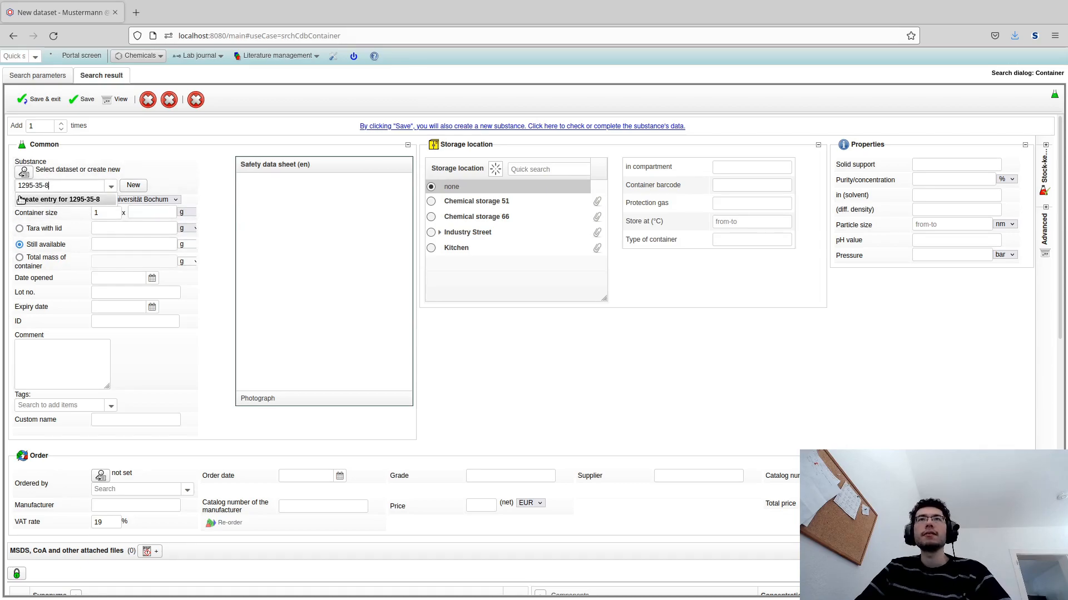
click(78, 199)
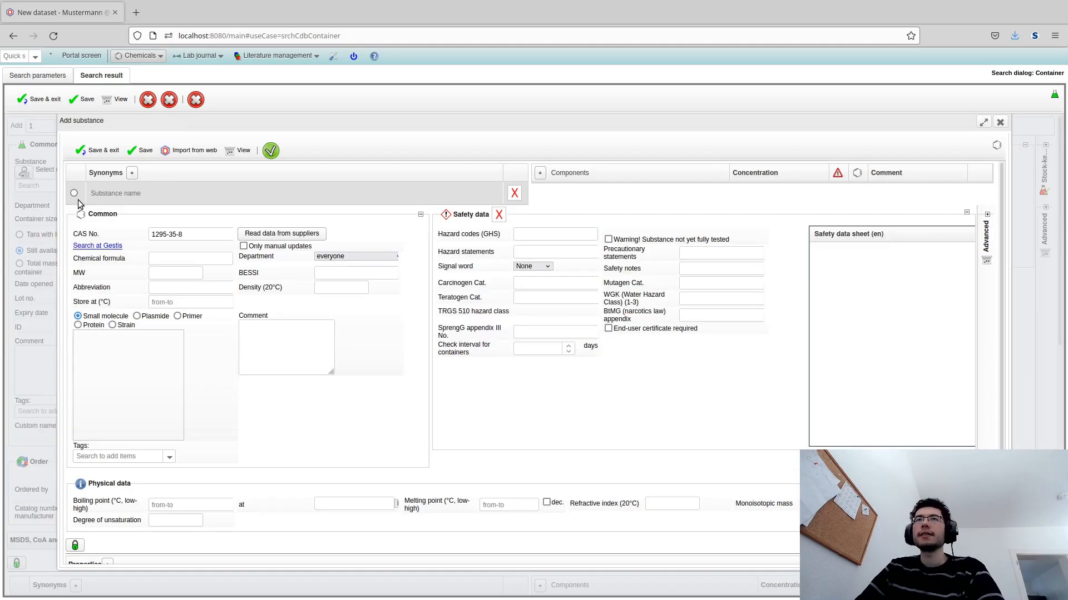
- Read the substance data from suppliers for the CAS number 1295-35-8
click(119, 234)
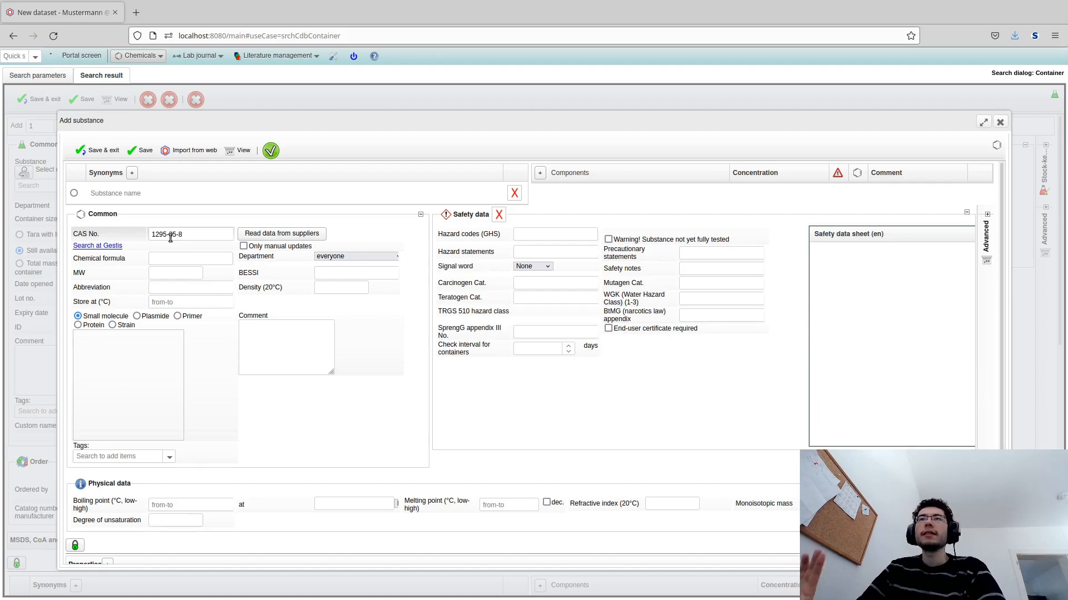
click(299, 235)
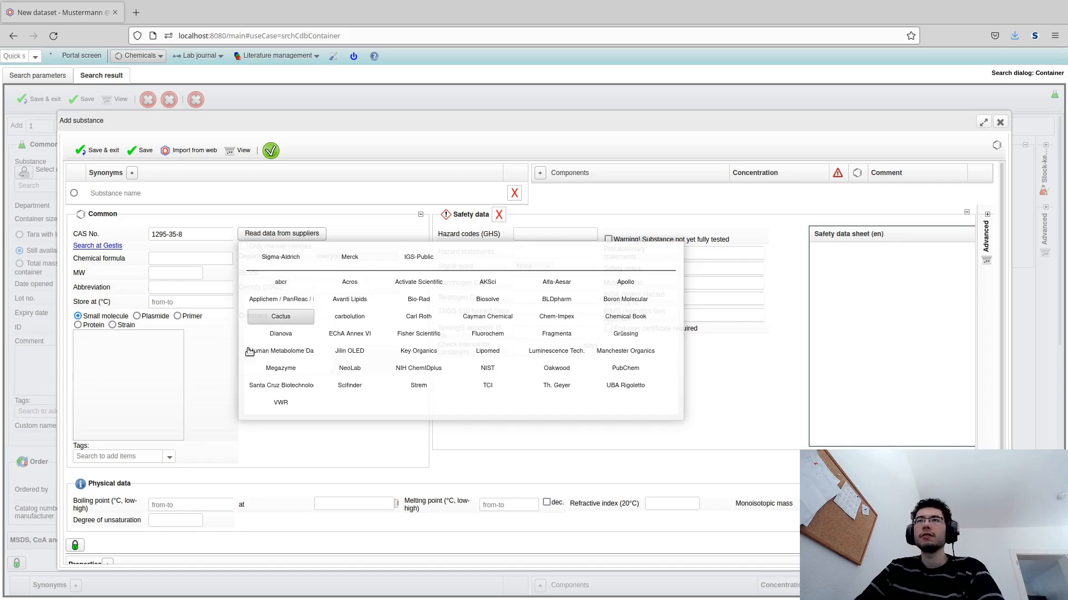
click(303, 236)
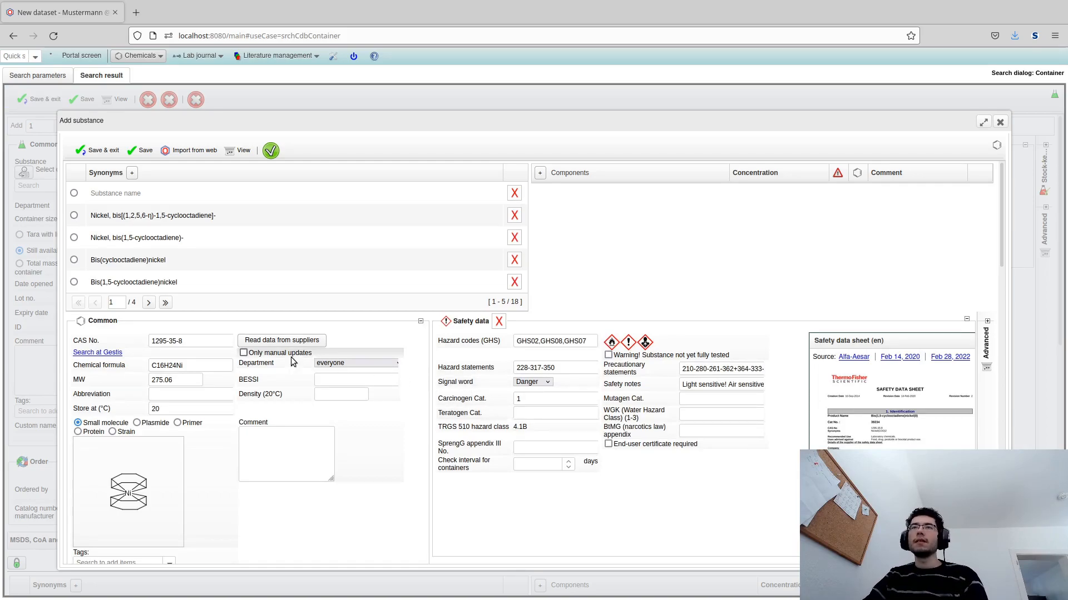
scroll(362, 400, down, 2)
scroll(312, 366, up, 2)
click(282, 340)
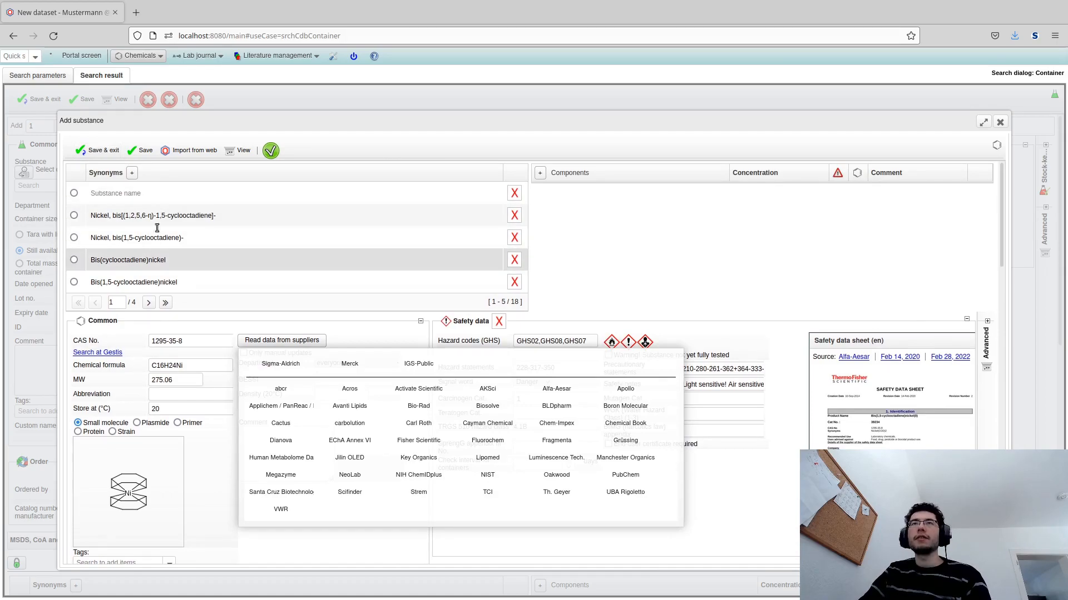
click(556, 548)
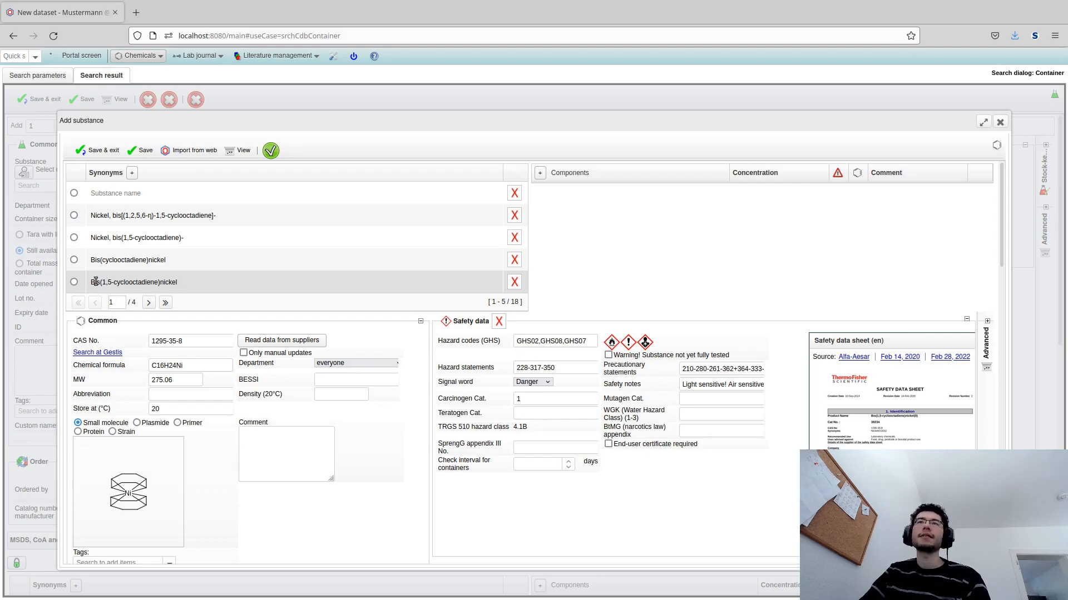
- Select Bis(1,5-cyclooctadiene)nickel as the substance name and delete the uppercase synonym BIS(1,5-CYCLOOCTADIENE)NICKEL(0)
click(74, 282)
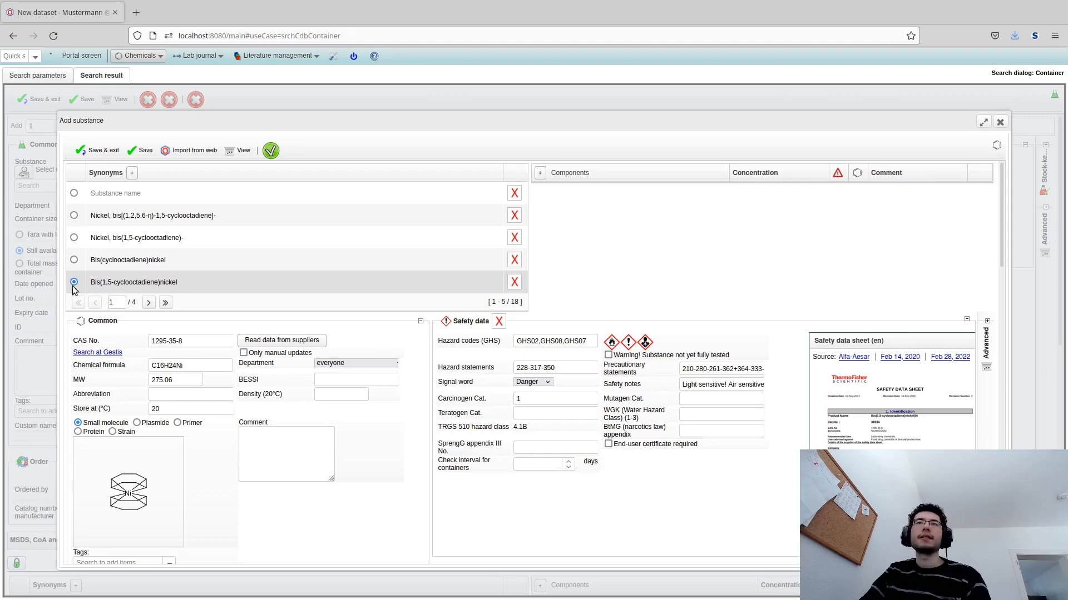
click(149, 303)
click(149, 303)
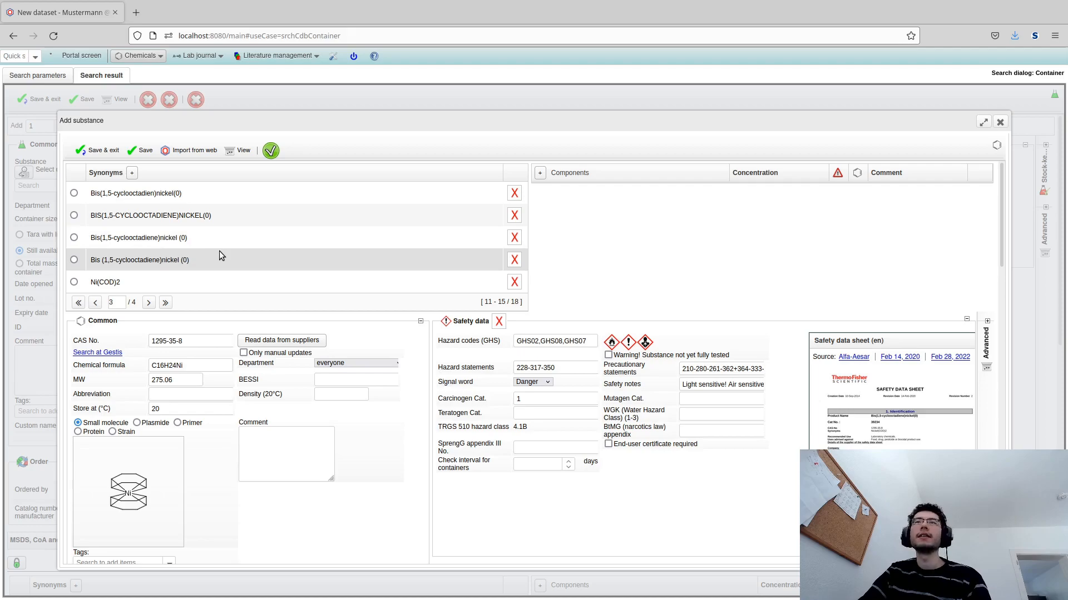
click(514, 216)
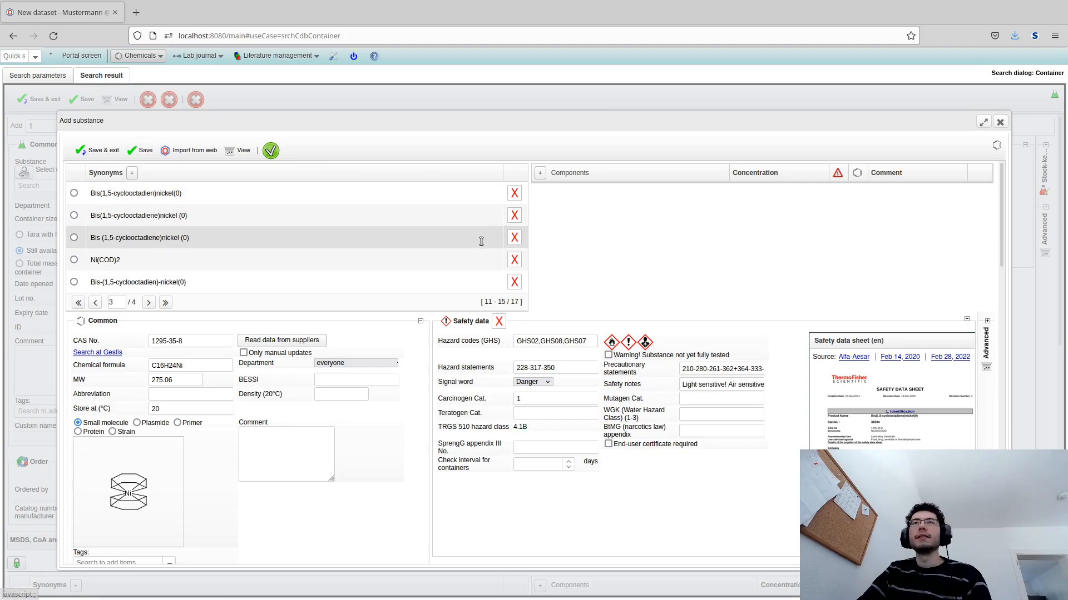
click(149, 302)
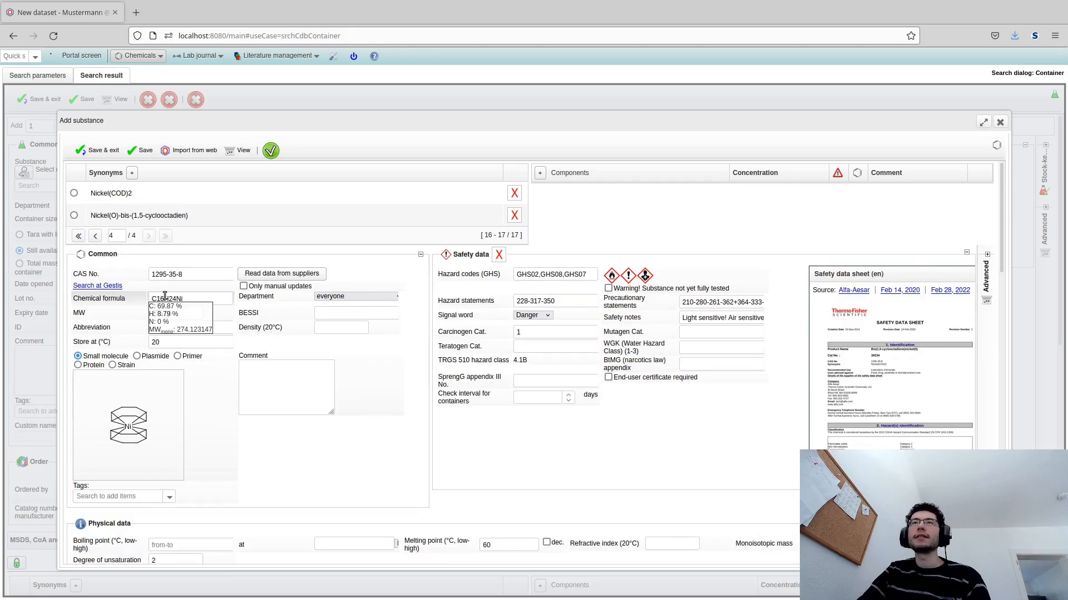
click(79, 237)
- Review the loaded common data fields such as CAS number, molecular weight and storage temperature
scroll(222, 239, down, 1)
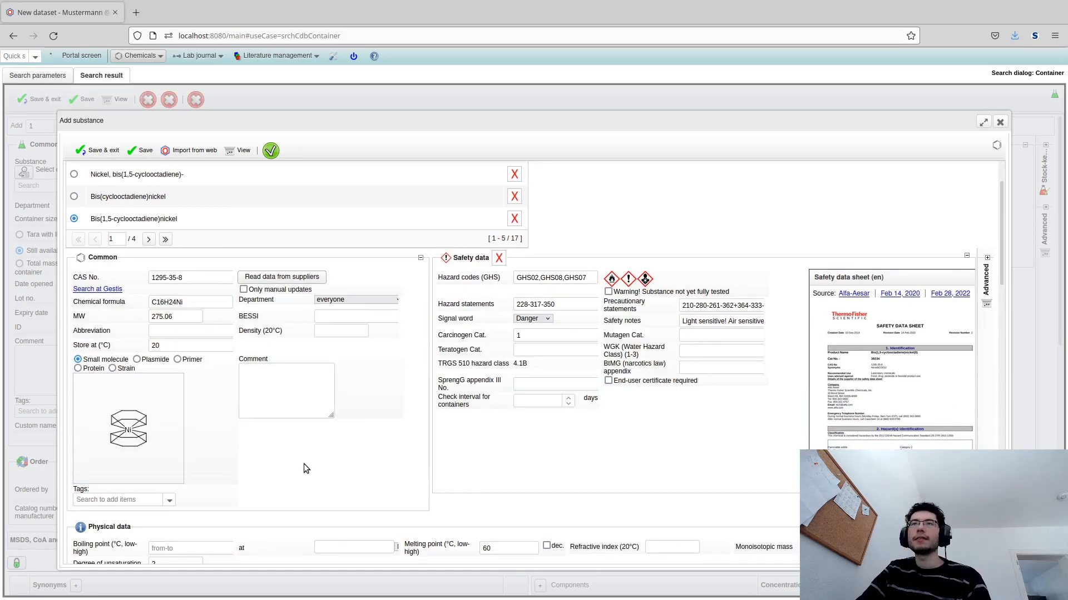
triple_click(167, 277)
click(296, 395)
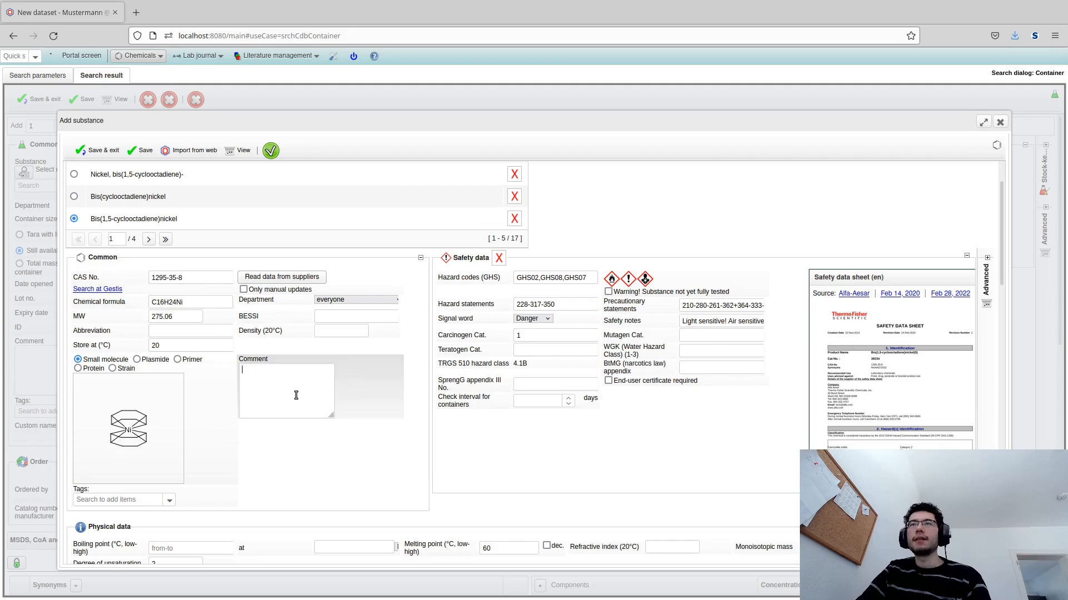
mouse_move(121, 450)
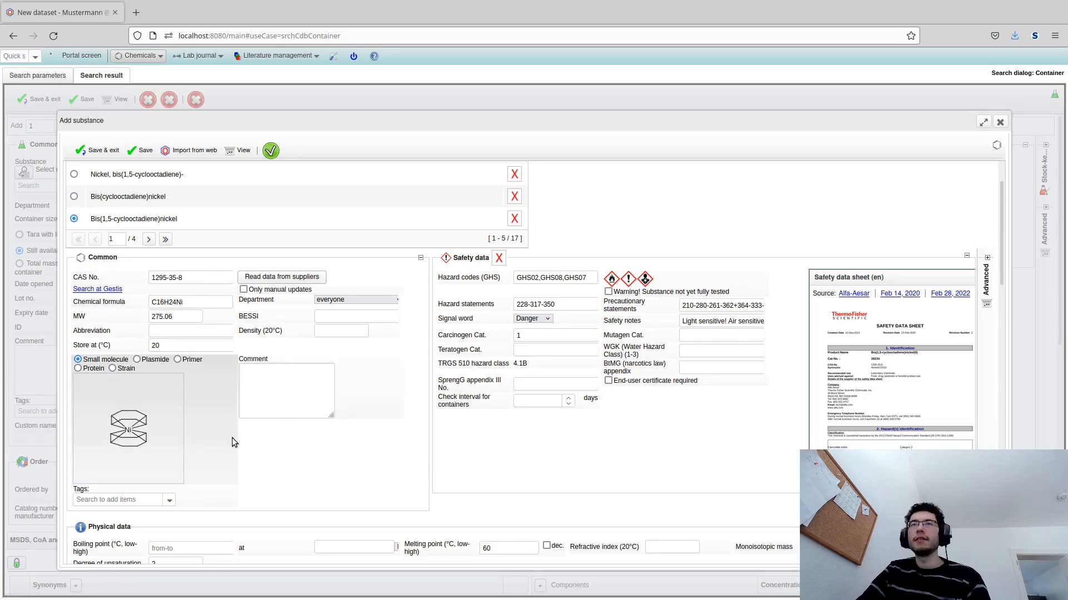
click(288, 281)
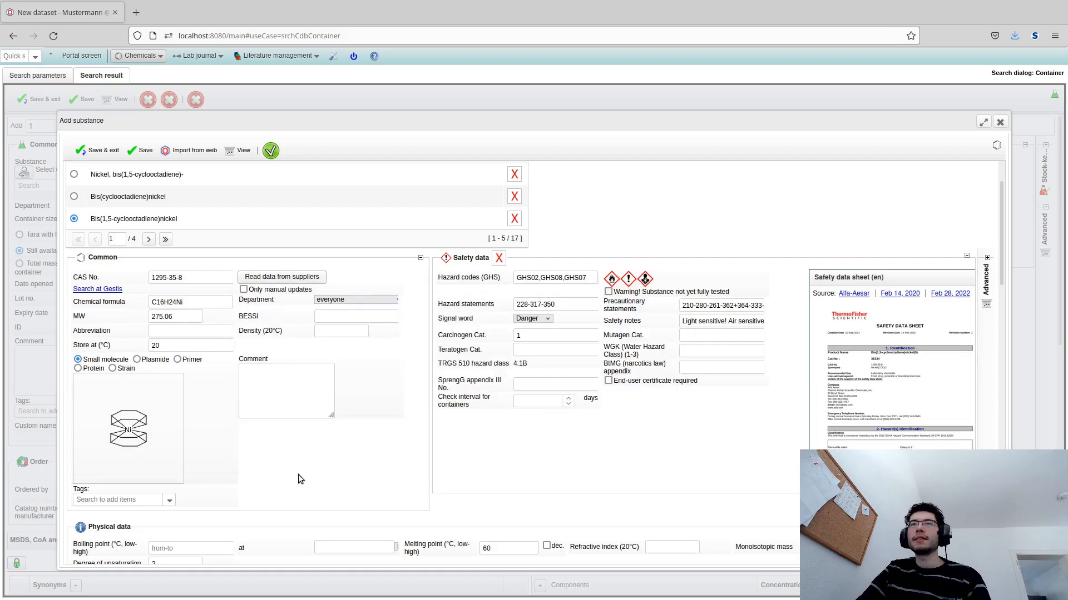
mouse_move(195, 307)
double_click(162, 316)
double_click(166, 346)
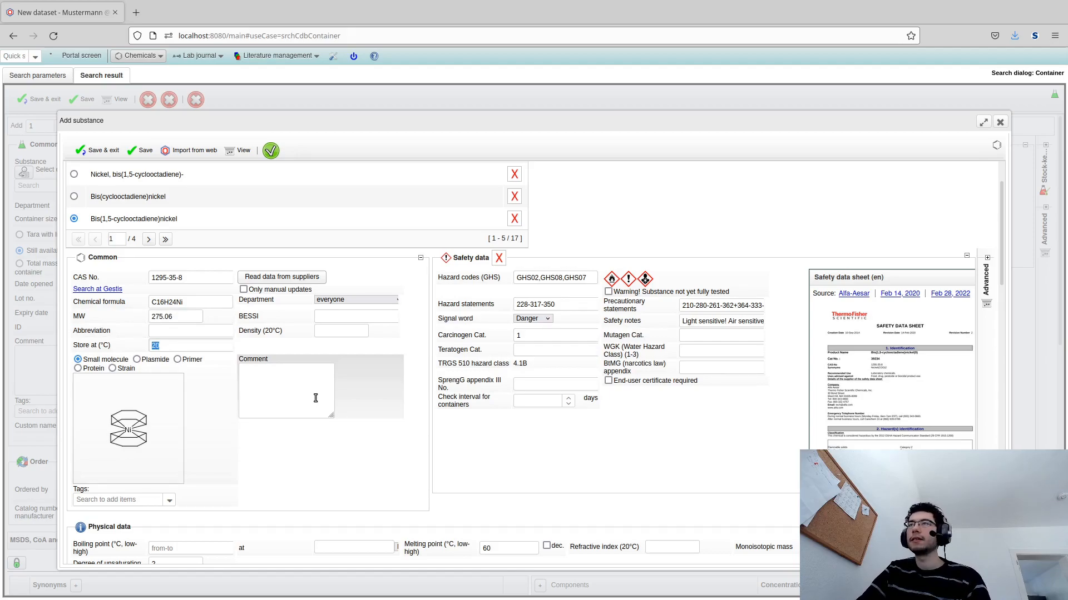
click(462, 451)
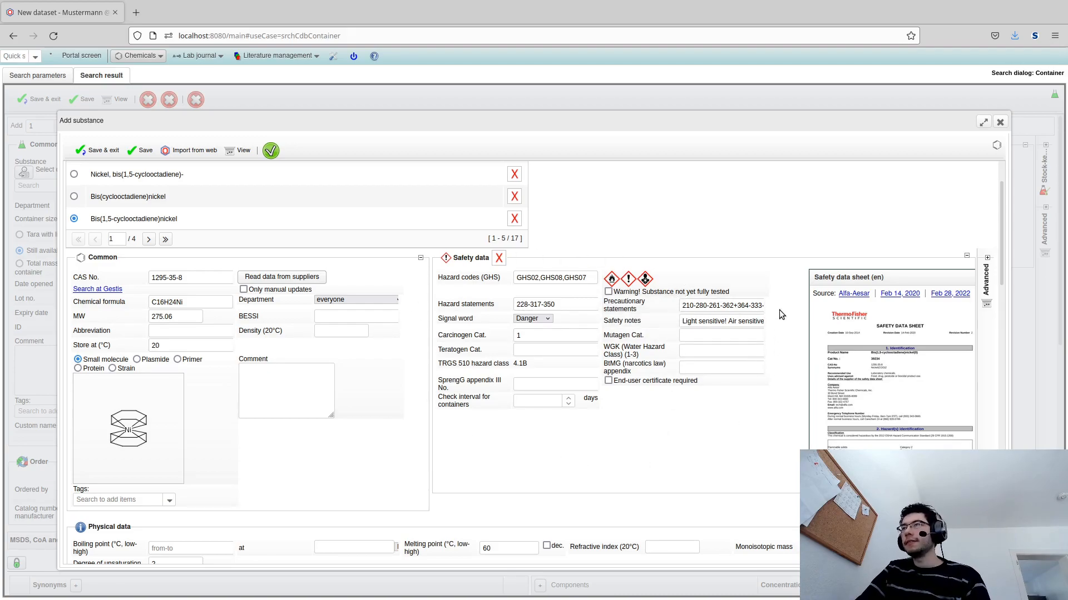
- Open the substance's safety data sheet in the full-size viewer and read through its pages
mouse_move(939, 320)
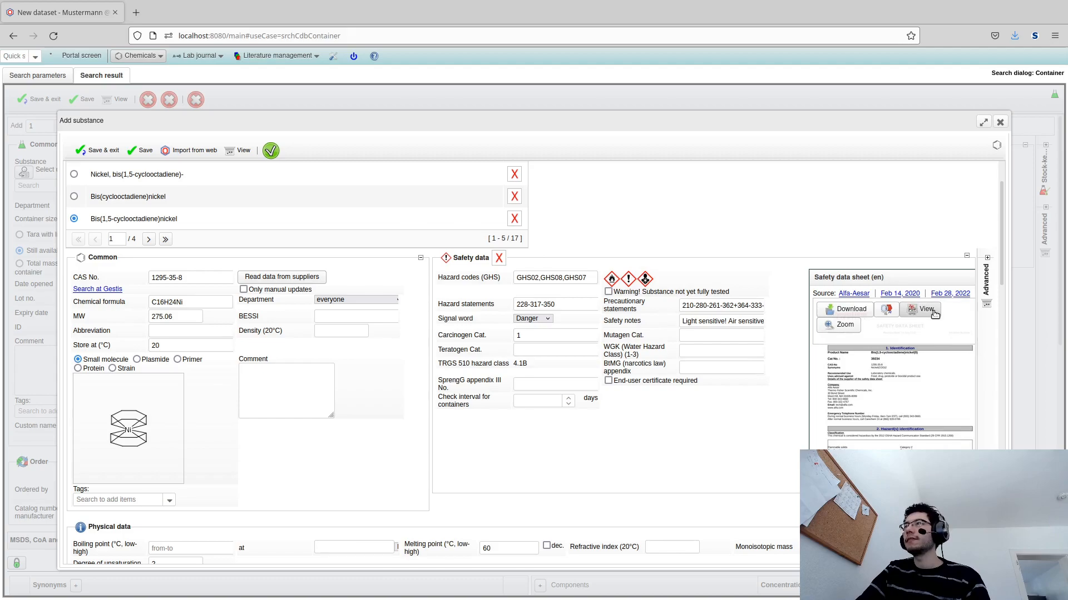
click(928, 316)
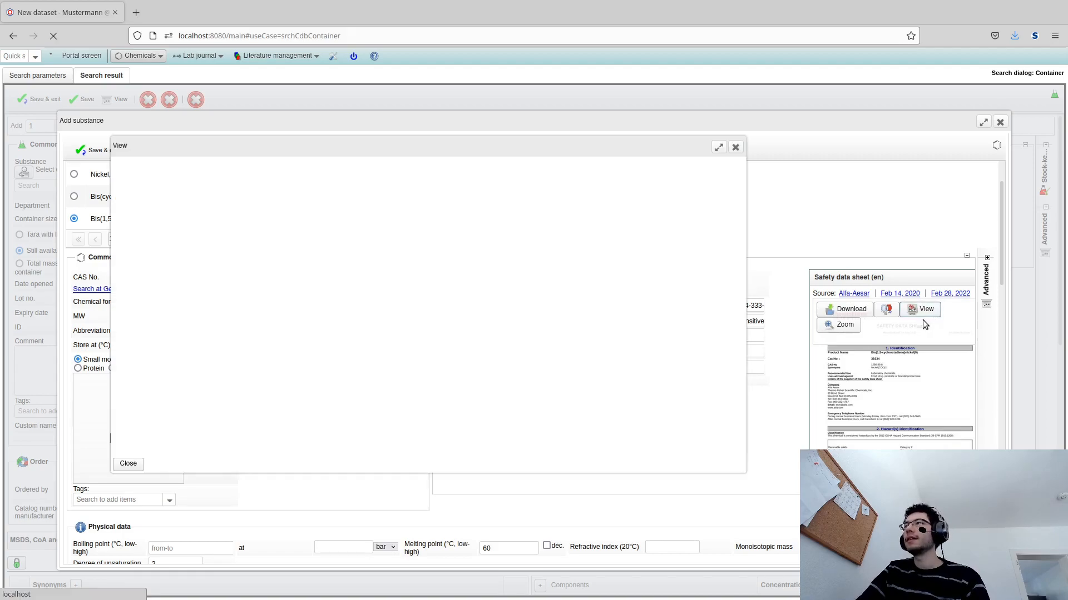
click(718, 148)
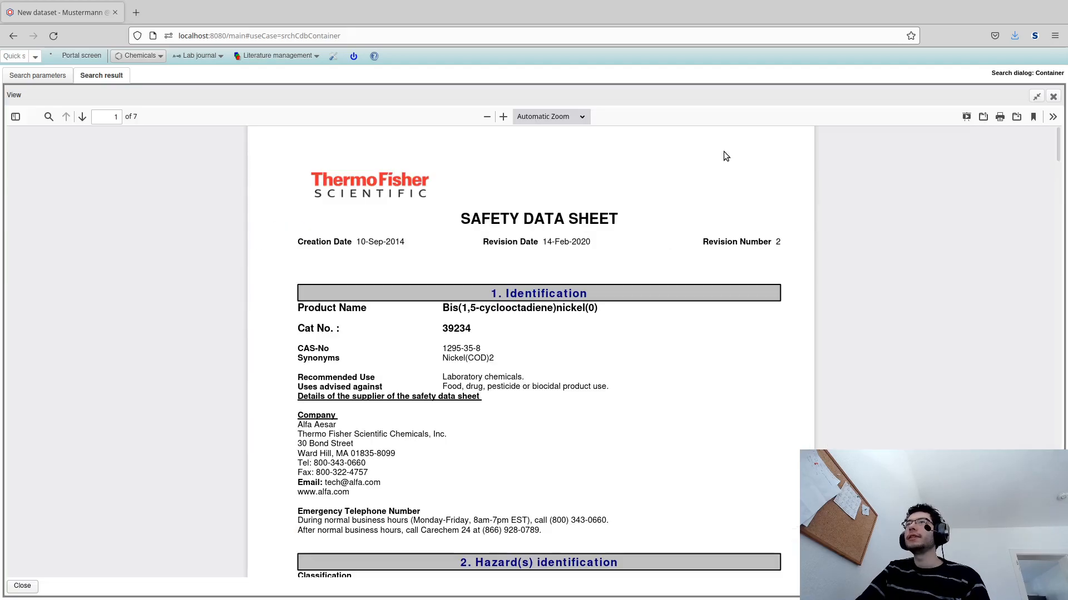
scroll(665, 293, down, 8)
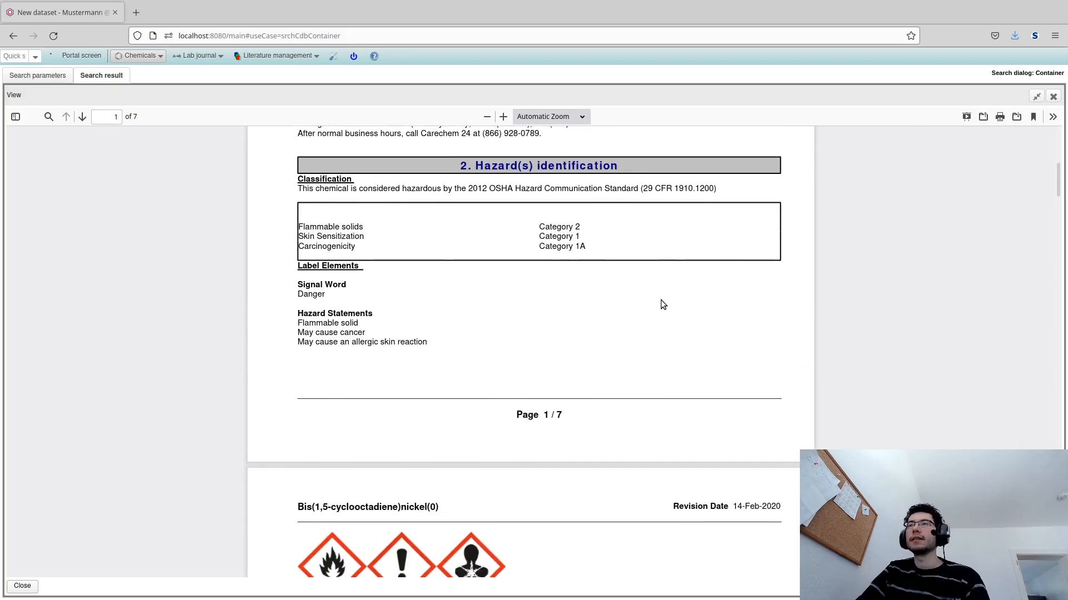
scroll(660, 304, down, 3)
scroll(659, 302, up, 2)
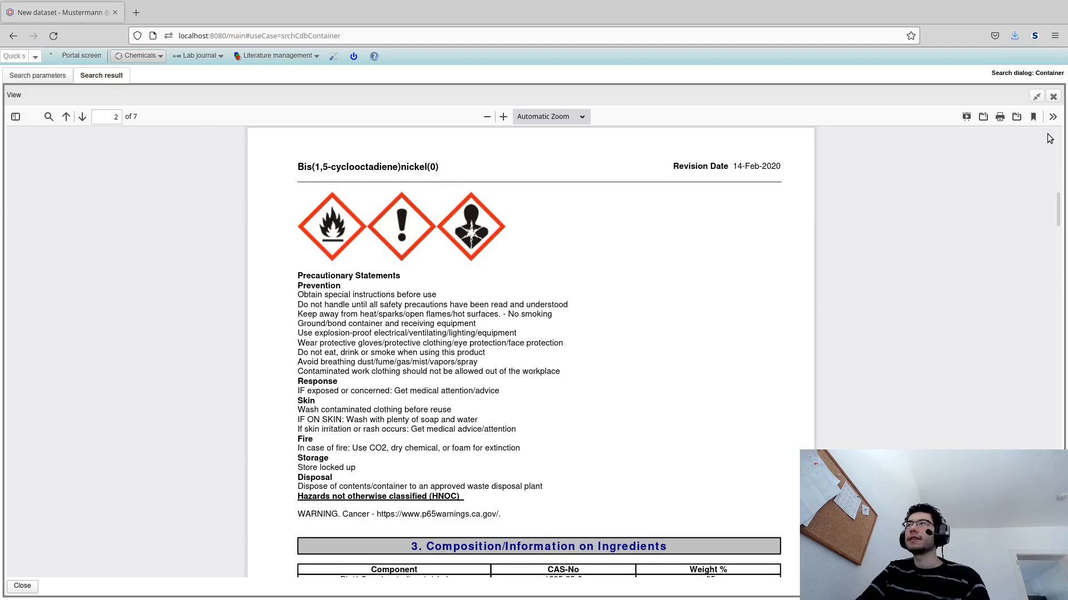
click(1052, 97)
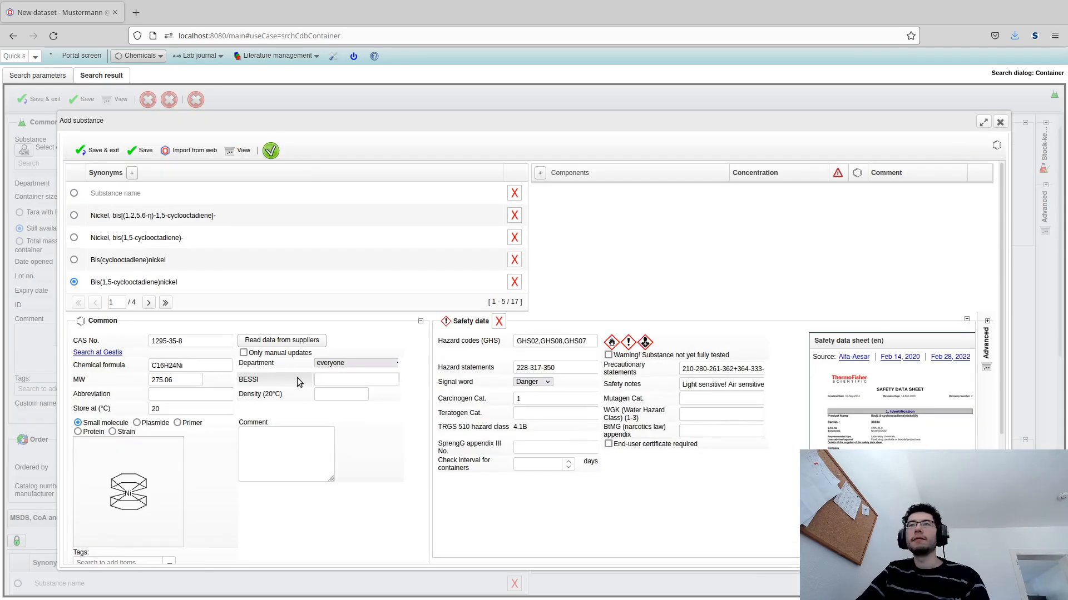
- Expand the attached MSDS files and examine each document's source and content
scroll(169, 493, down, 3)
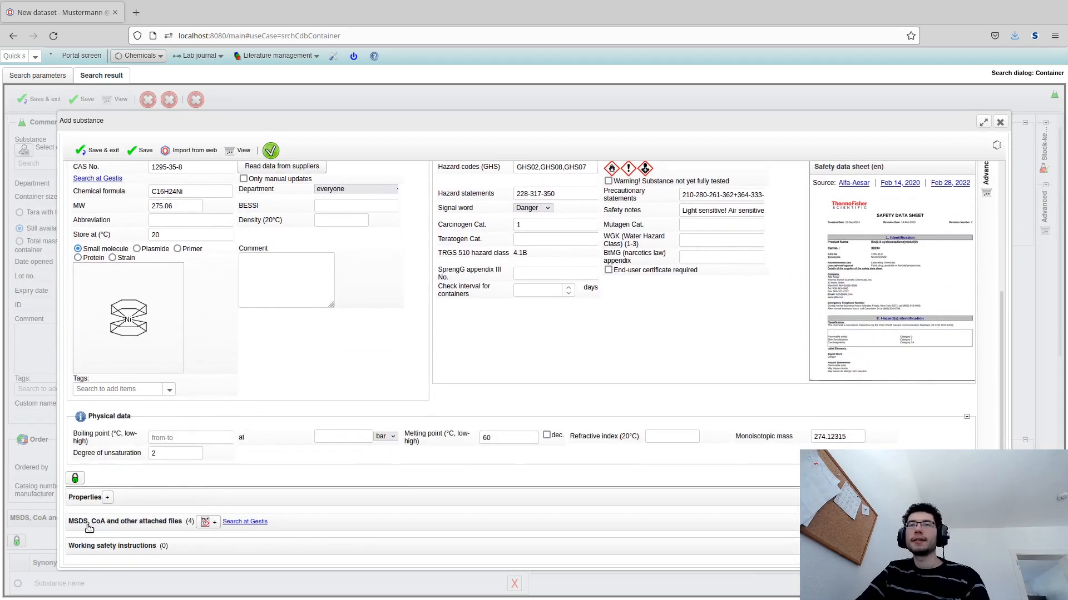
click(349, 528)
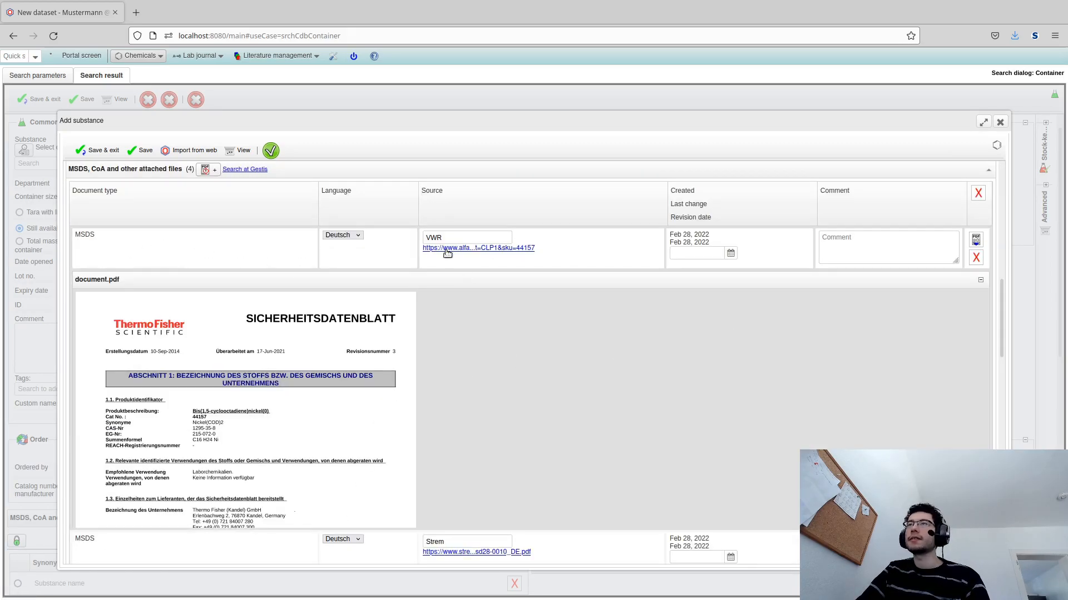
drag(460, 236, 431, 239)
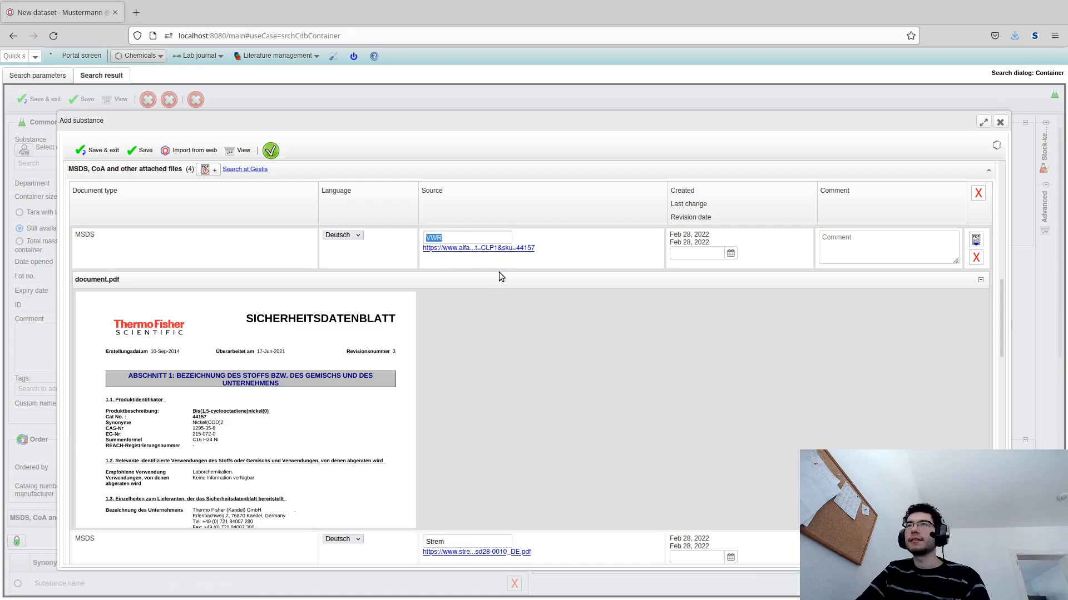
scroll(500, 278, down, 3)
drag(453, 352, 343, 334)
scroll(432, 362, down, 5)
scroll(362, 338, down, 5)
drag(474, 323, 313, 328)
scroll(340, 328, up, 5)
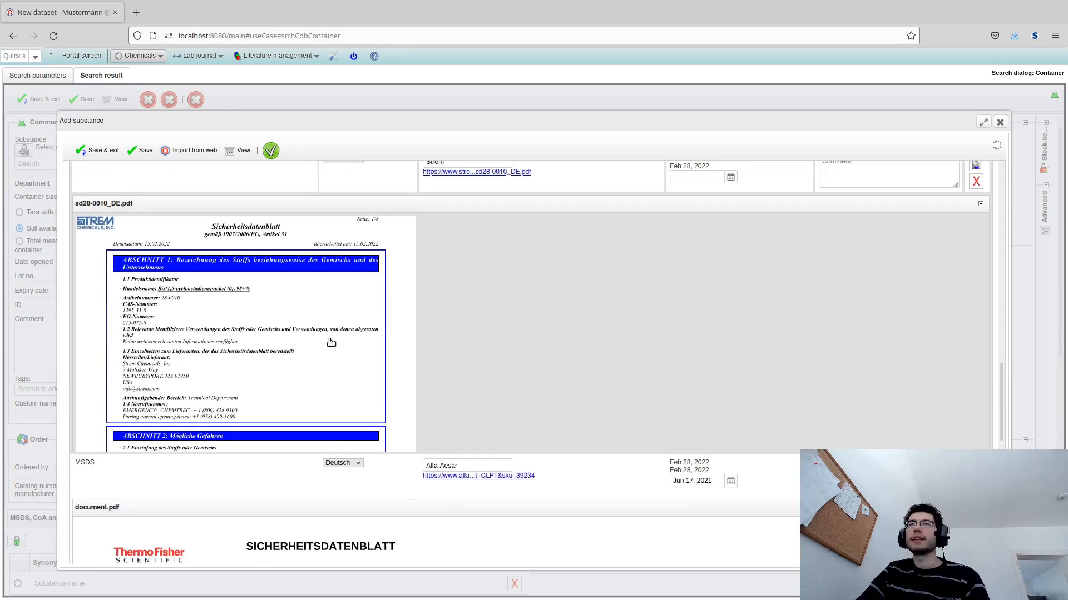
scroll(341, 355, down, 5)
scroll(341, 355, up, 15)
scroll(508, 365, up, 5)
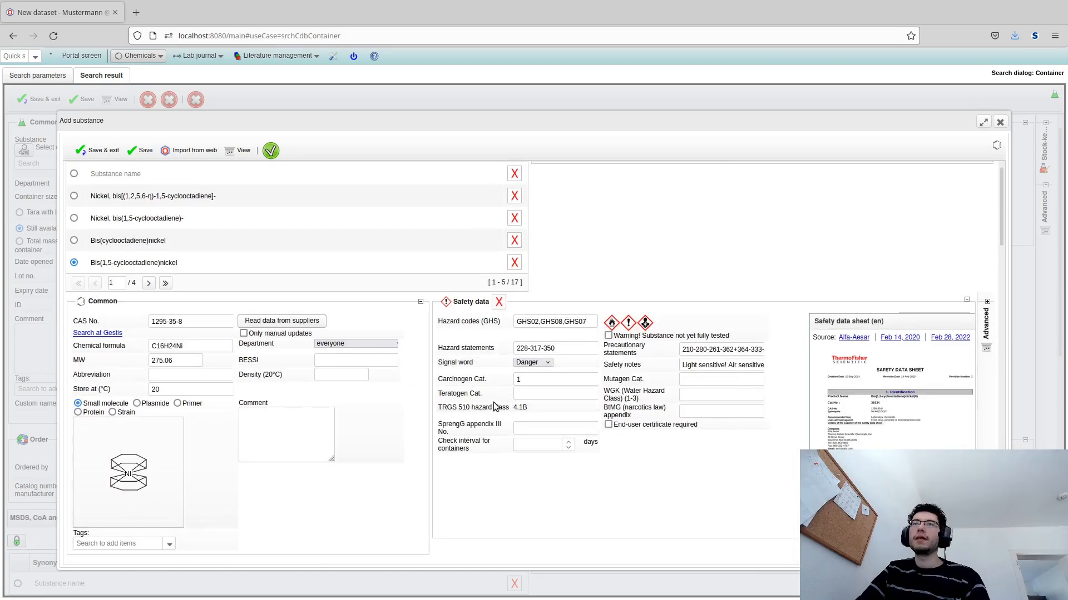
- Open the molecular structure editor to view the structure and leave it without changes
mouse_move(127, 487)
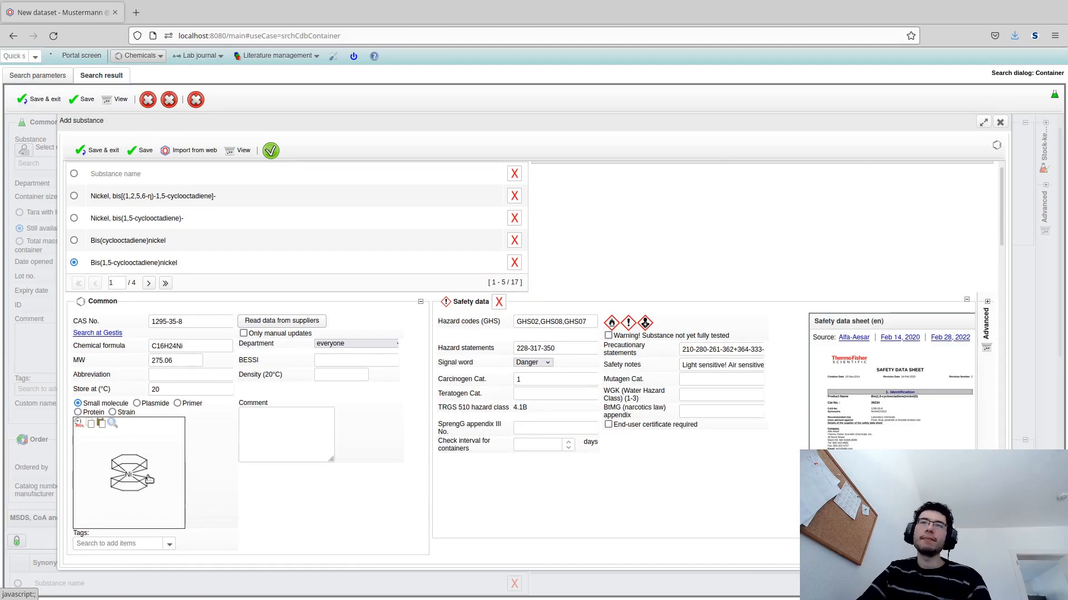
click(150, 484)
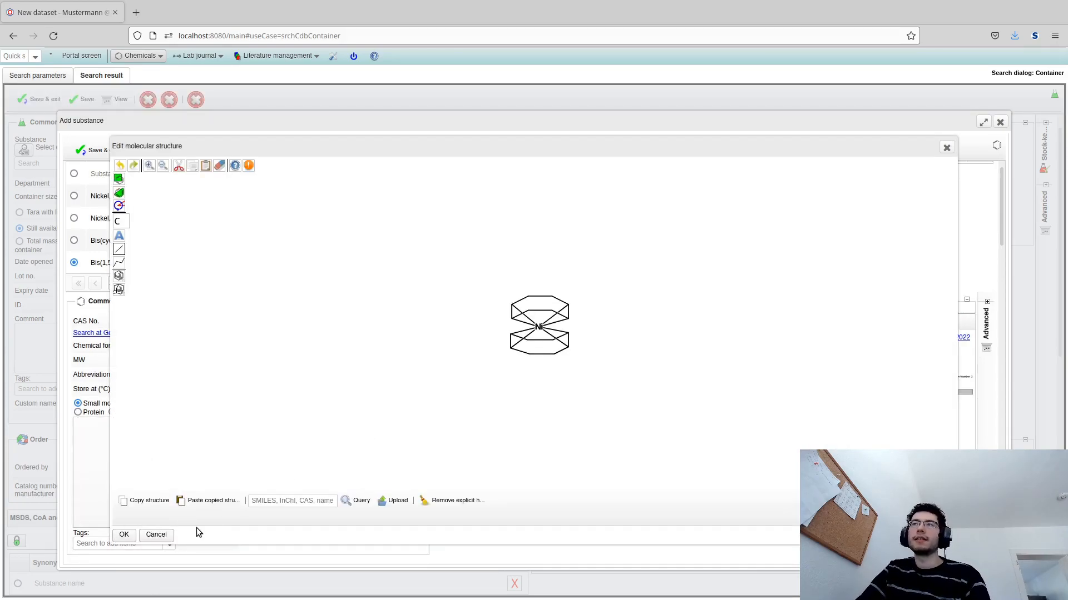
click(156, 534)
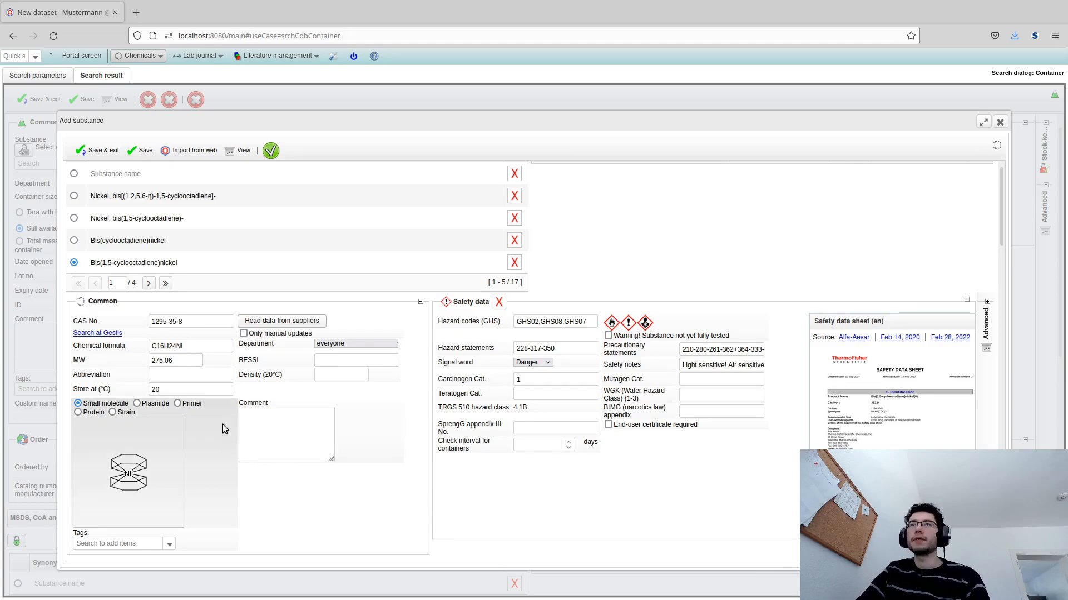
- Save and exit the new Bis(1,5-cyclooctadiene)nickel substance entry
drag(203, 346, 86, 338)
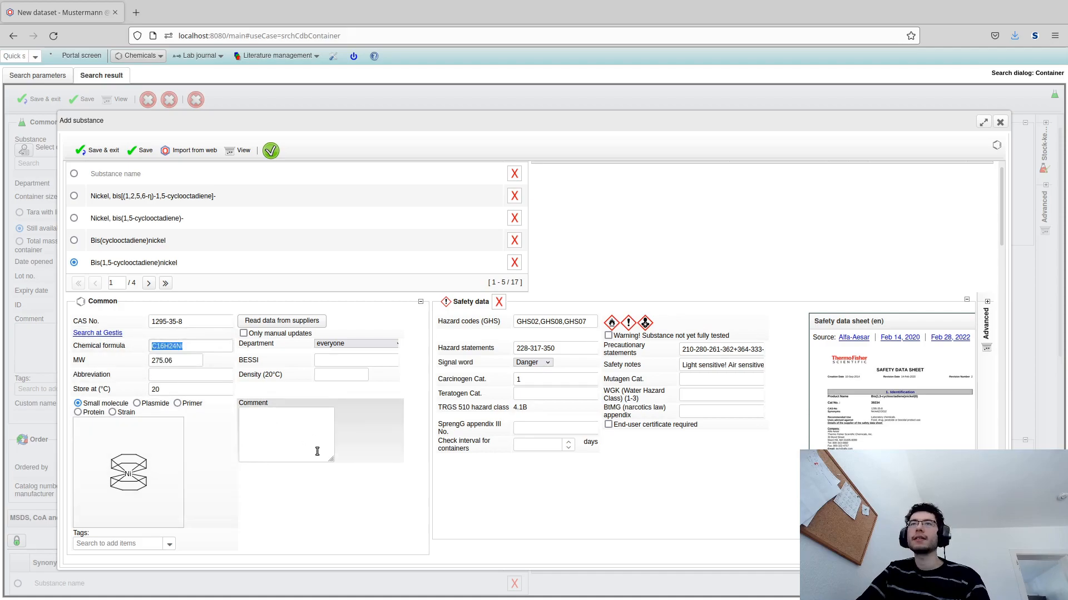
click(419, 378)
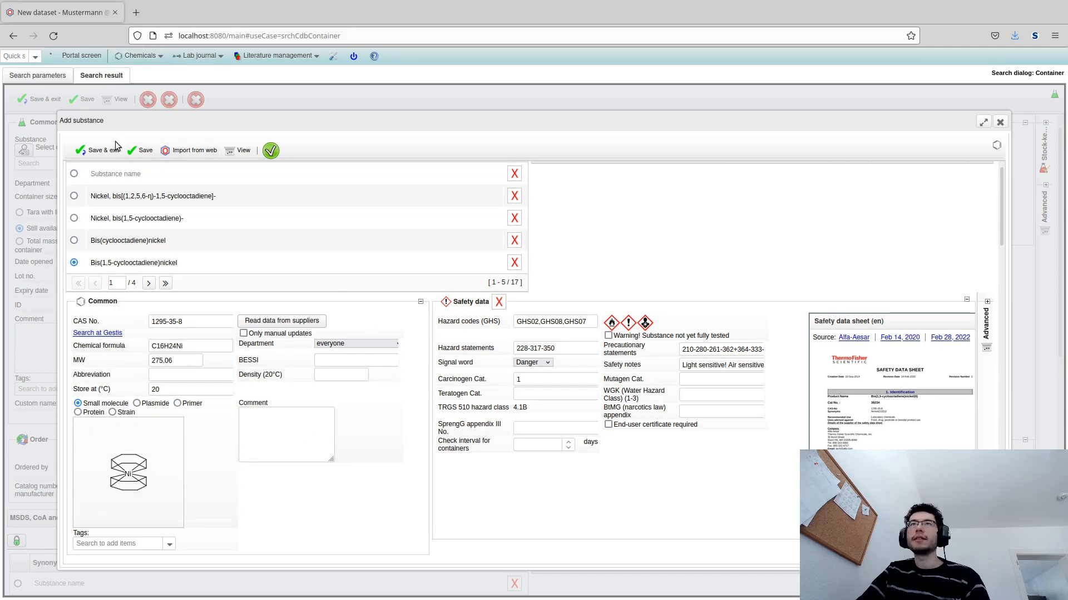
click(104, 150)
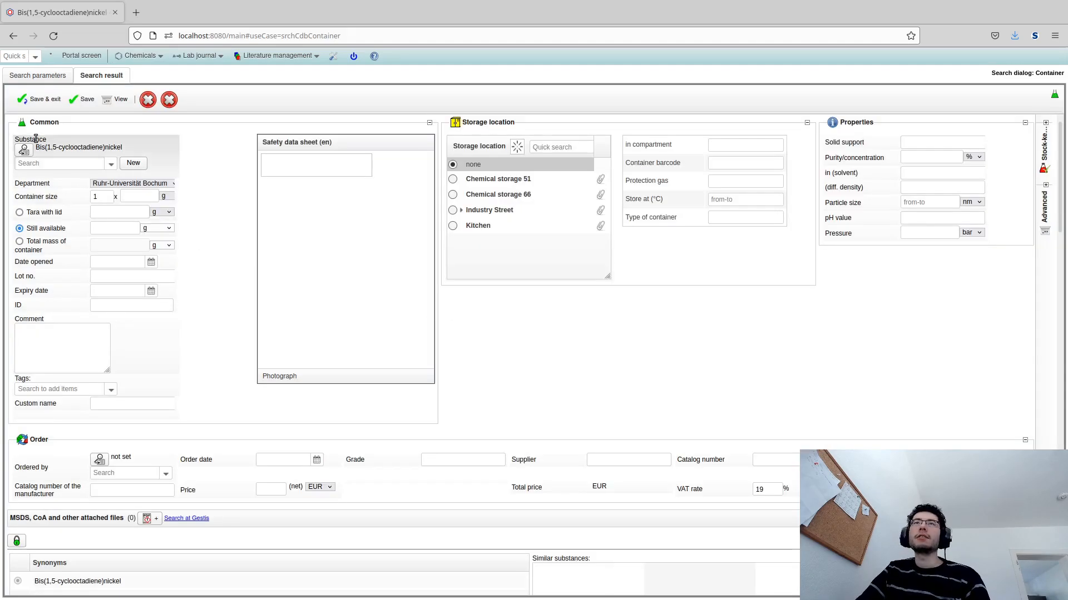
- Enter a 1 x 10 g container with 35.26 g tare, store it in Chemical storage 66, compartment Catalysts
triple_click(58, 150)
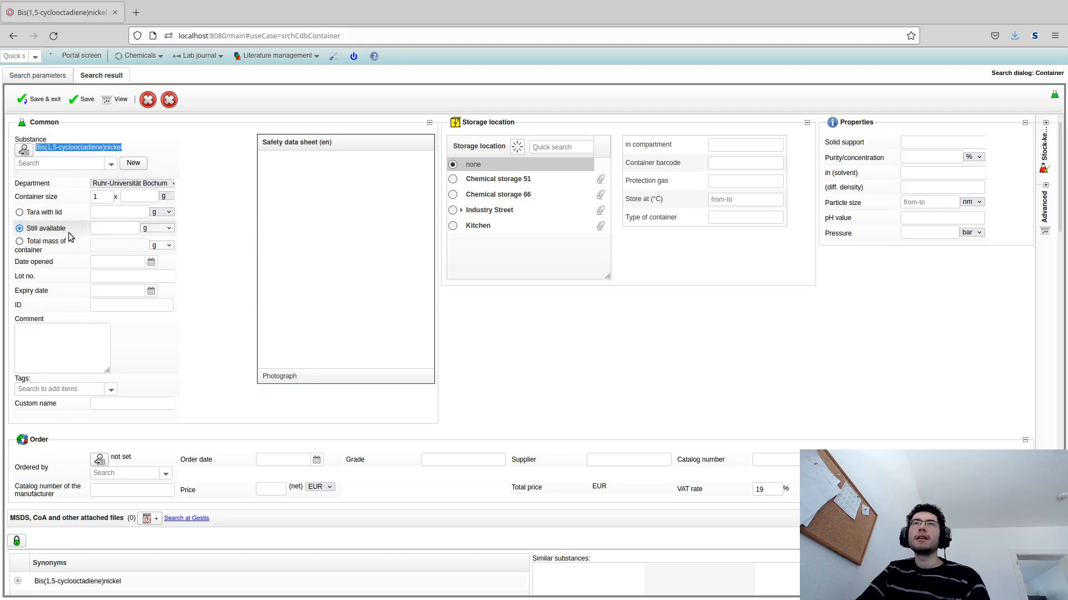
click(134, 199)
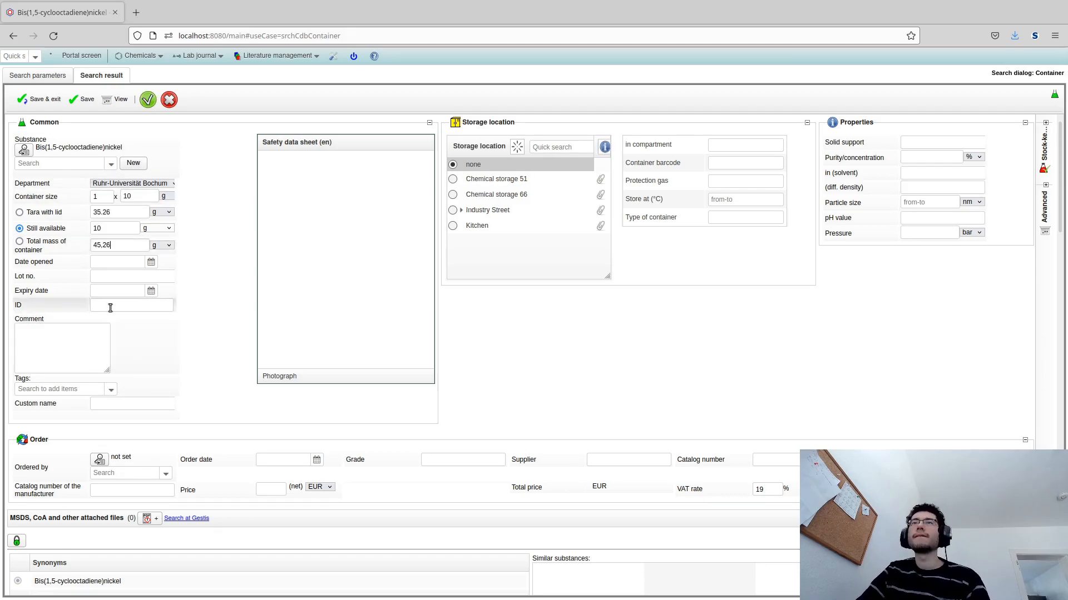
click(453, 194)
click(745, 146)
text(Catalysts)
- Set the container type to red cap, brown glass and supplier to Sigma-Aldrich, then save and exit
key(Tab)
key(Tab)
key(Tab)
key(Tab)
text(red cap, brown glass)
click(628, 460)
text(Sigma-Aldrich)
scroll(107, 117, up, 1)
click(25, 100)
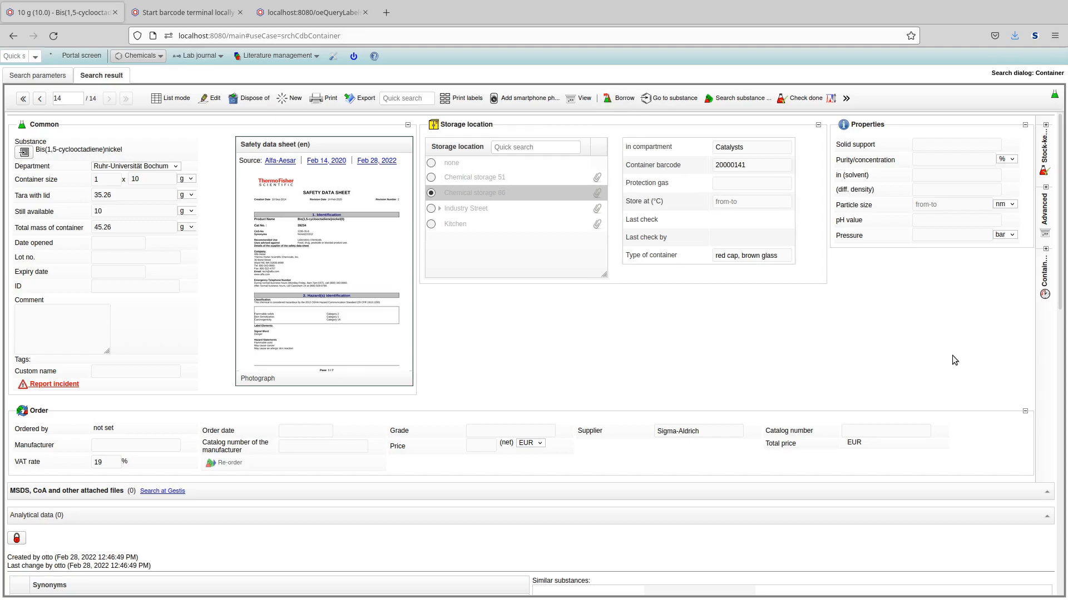
- Open the container history, then borrow the container, return it and borrow it again
click(1045, 291)
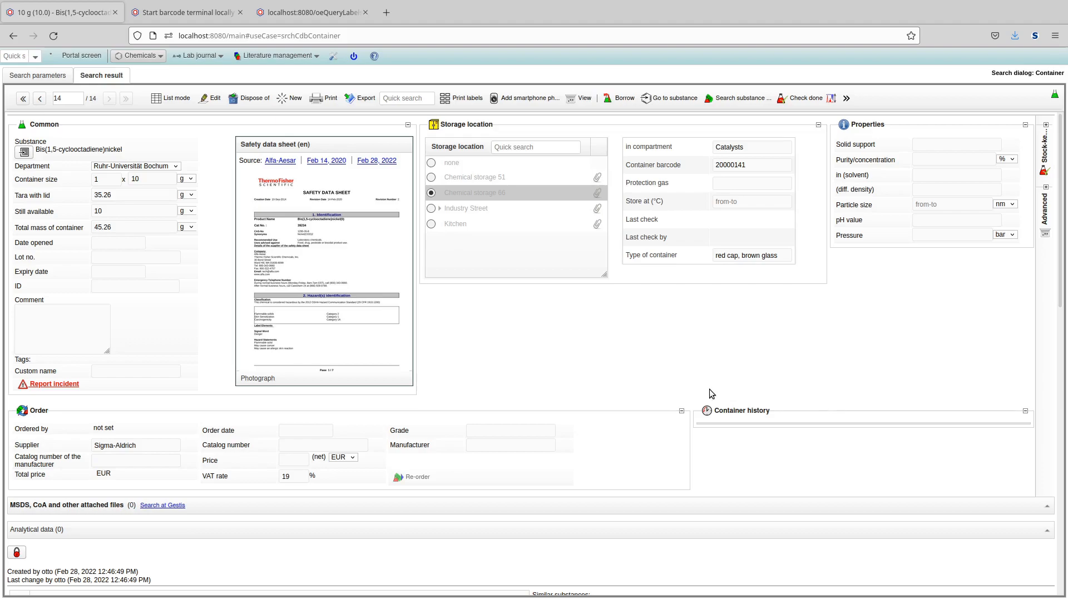
click(622, 99)
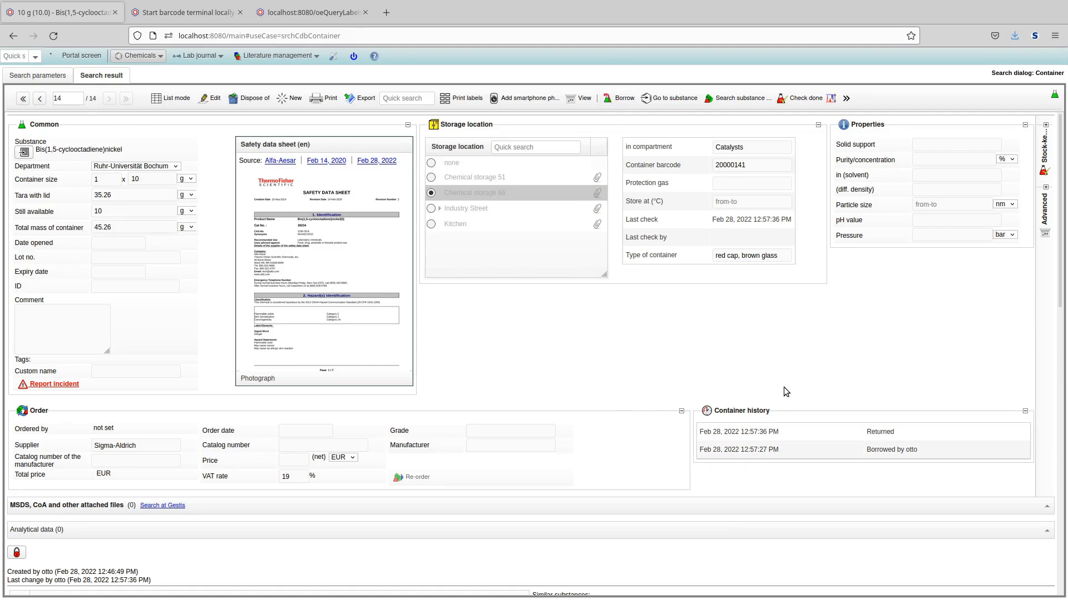
click(624, 98)
- Log out and log back in to the system
click(351, 57)
click(519, 154)
click(512, 262)
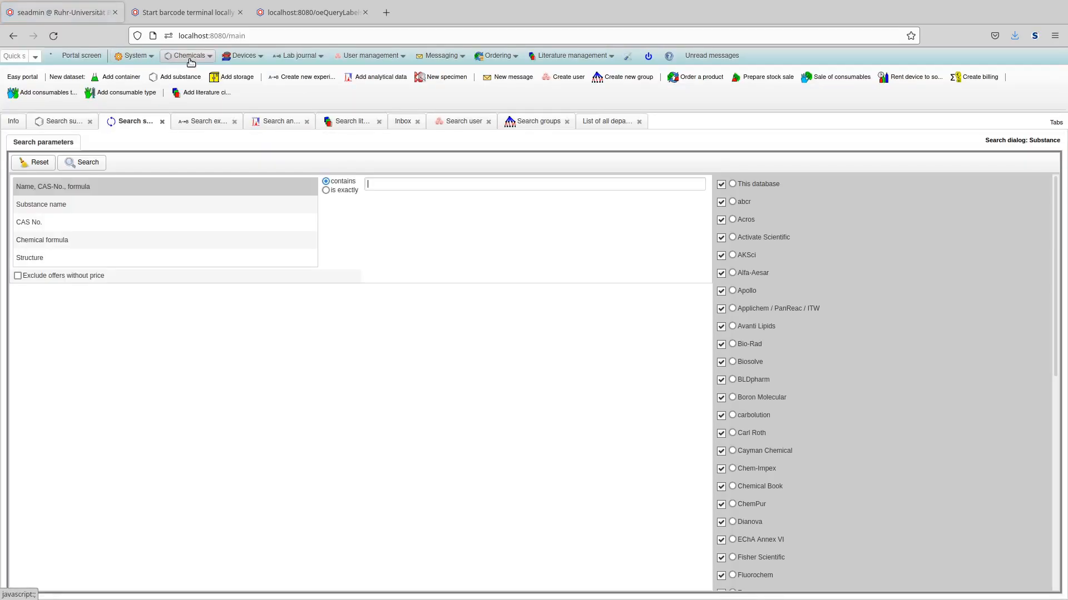
- Search all containers from the chemicals menu and view the results list
click(187, 57)
click(203, 71)
click(145, 95)
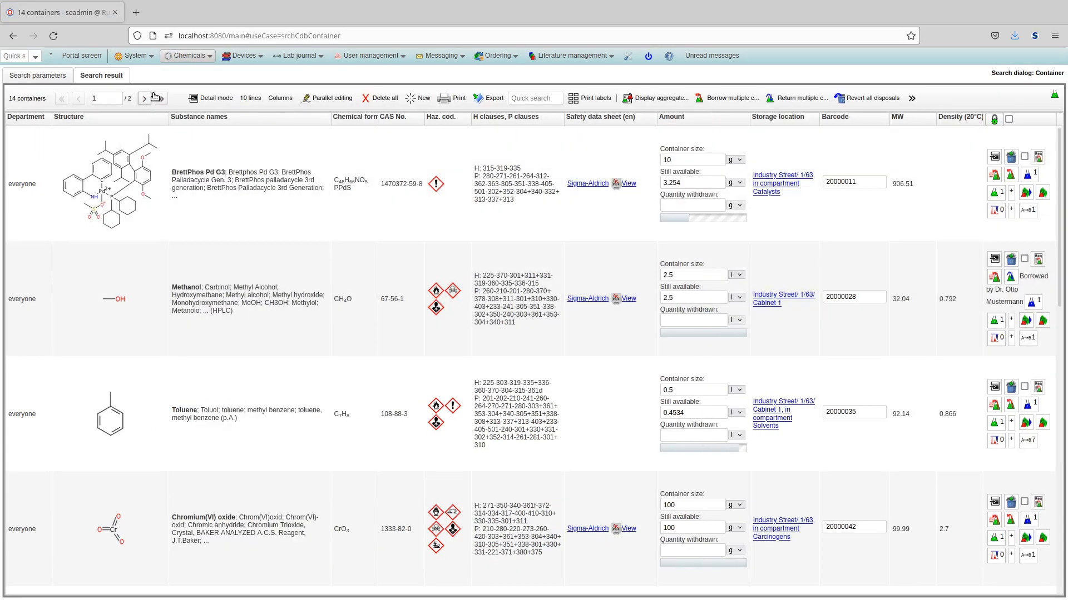
click(156, 97)
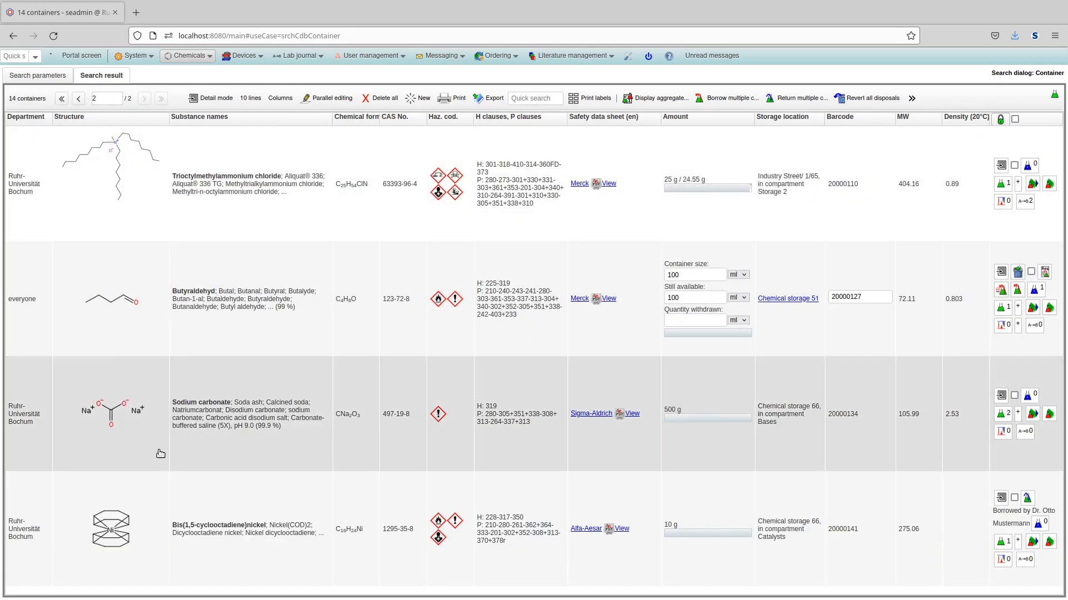
mouse_move(135, 522)
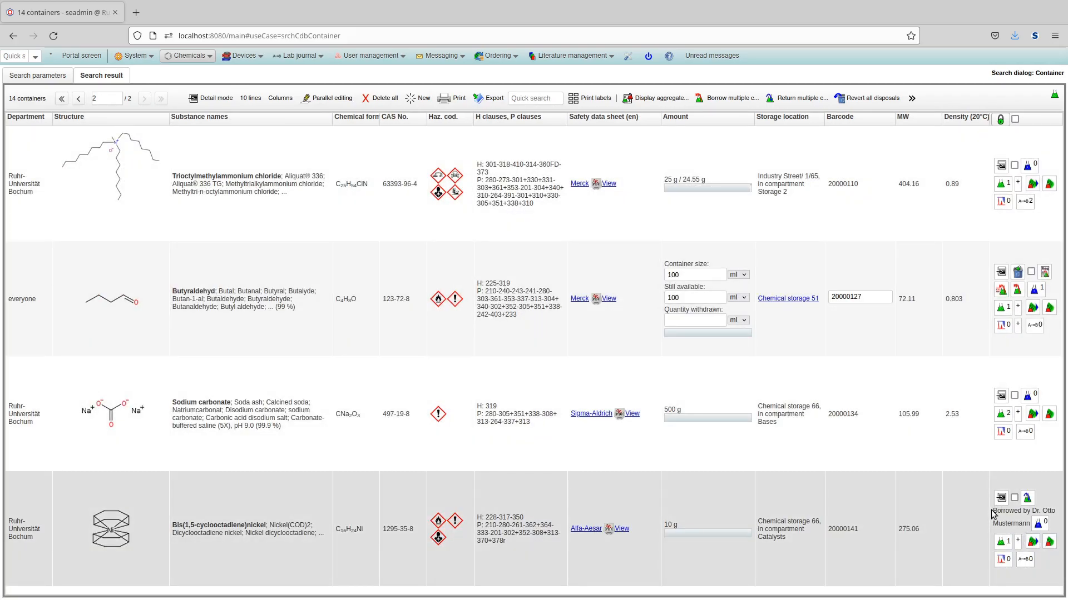
- Open the borrowed Bis(1,5-cyclooctadiene)nickel container and inspect who borrowed it in its history
drag(993, 515, 1030, 525)
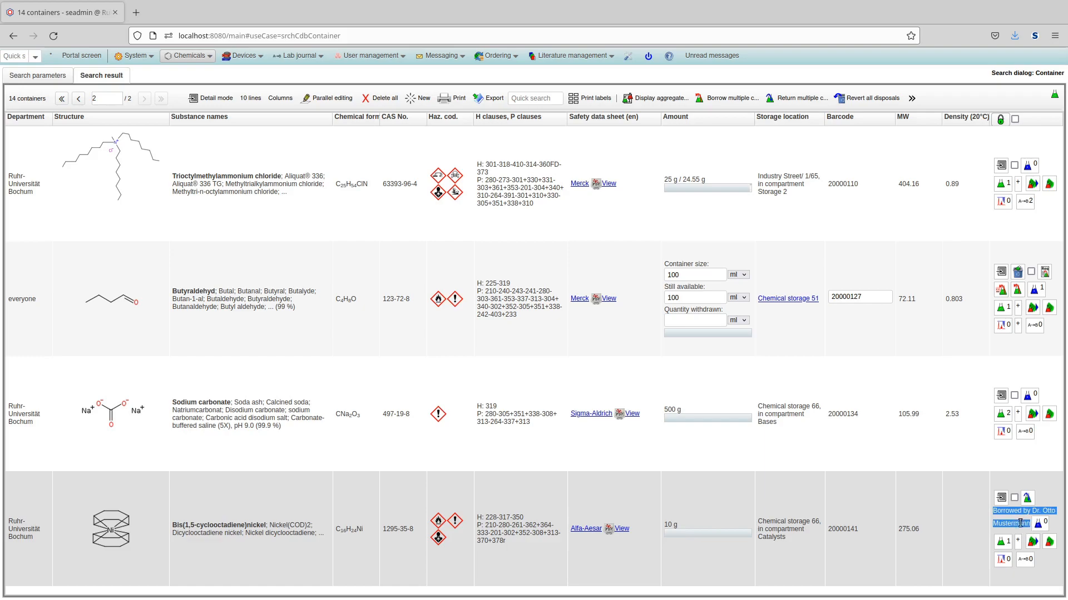
click(1001, 498)
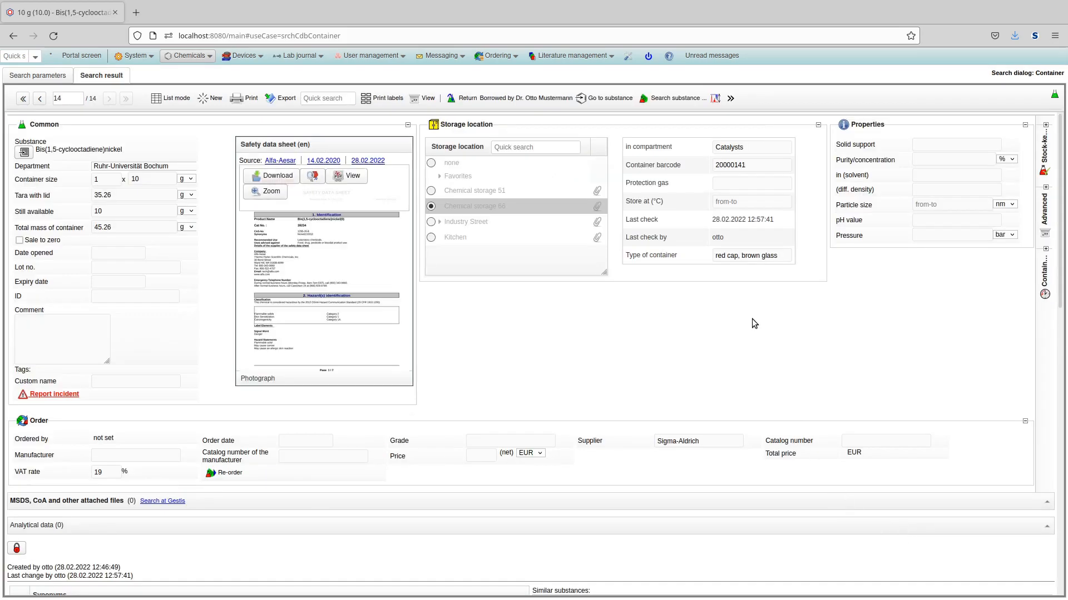
drag(480, 99, 569, 109)
click(616, 345)
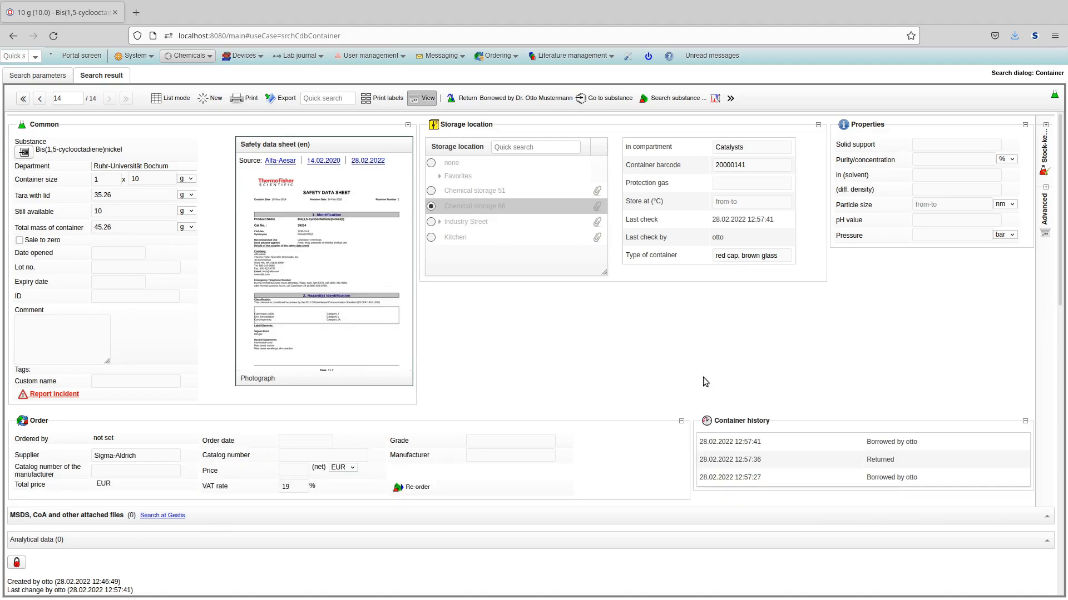
mouse_move(910, 447)
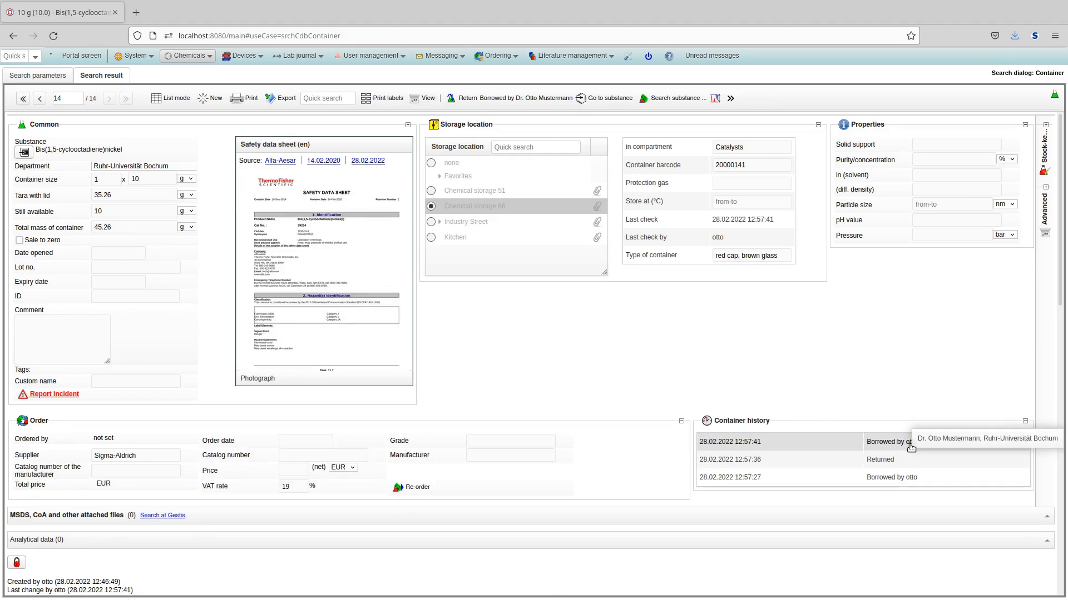
- Print a label for the current container using the Compact (GHS) template with barcodes
mouse_move(304, 316)
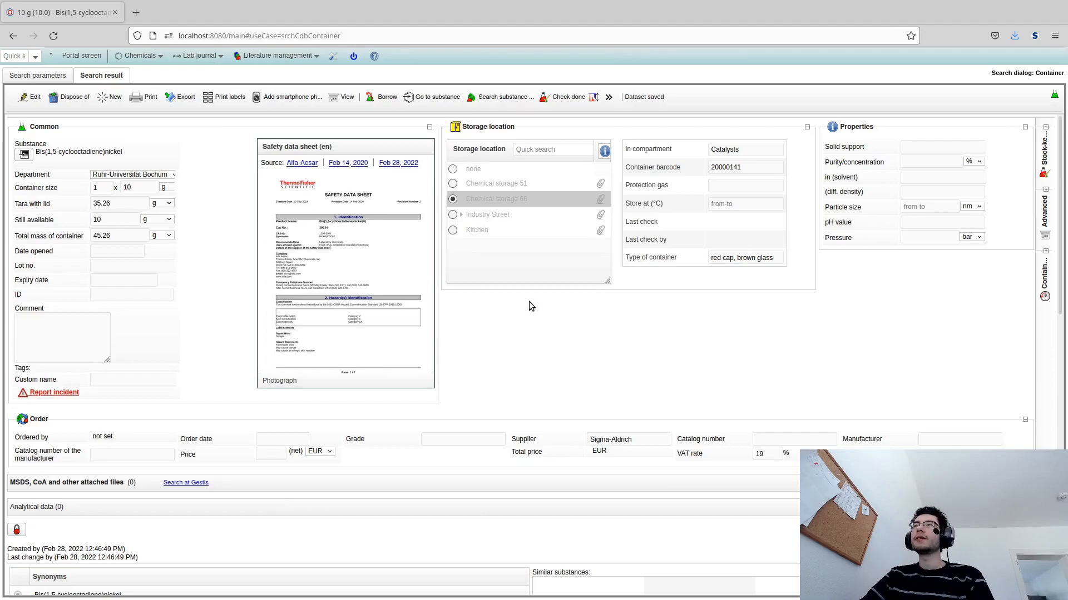
drag(749, 167, 718, 167)
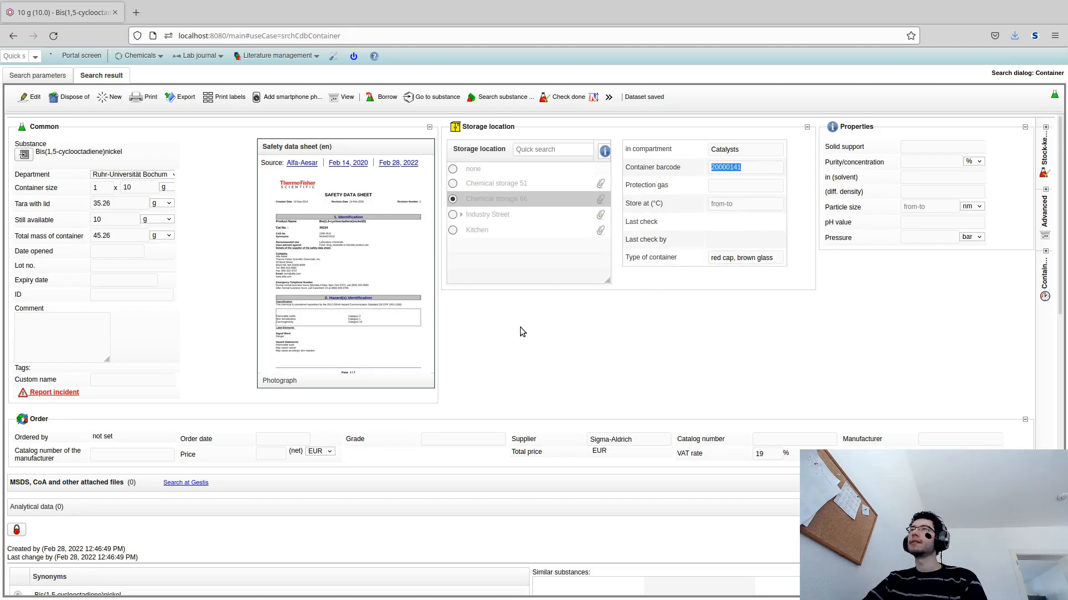
click(569, 357)
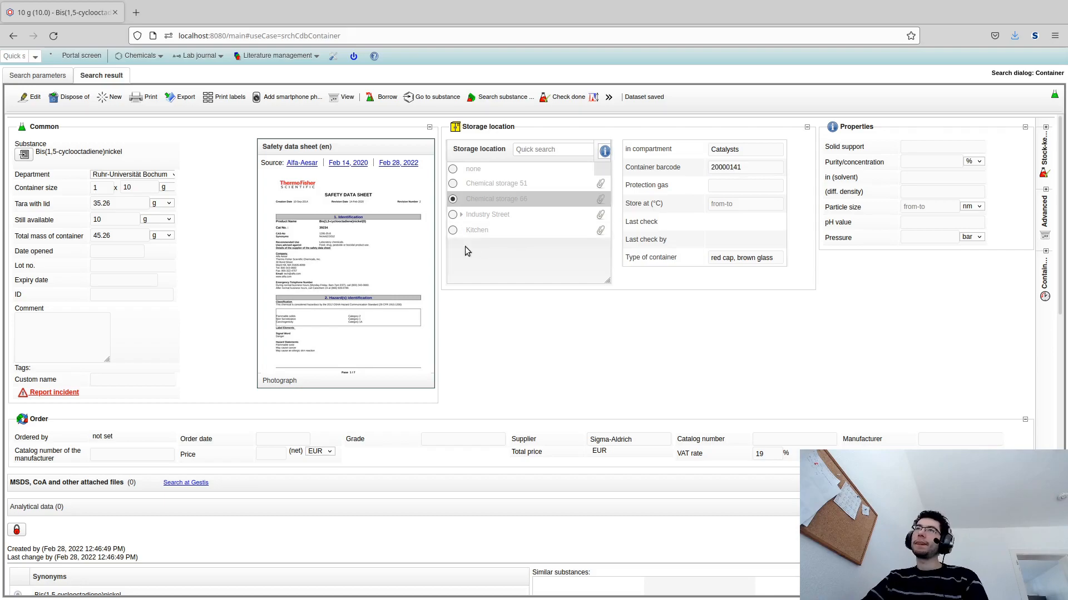
click(211, 99)
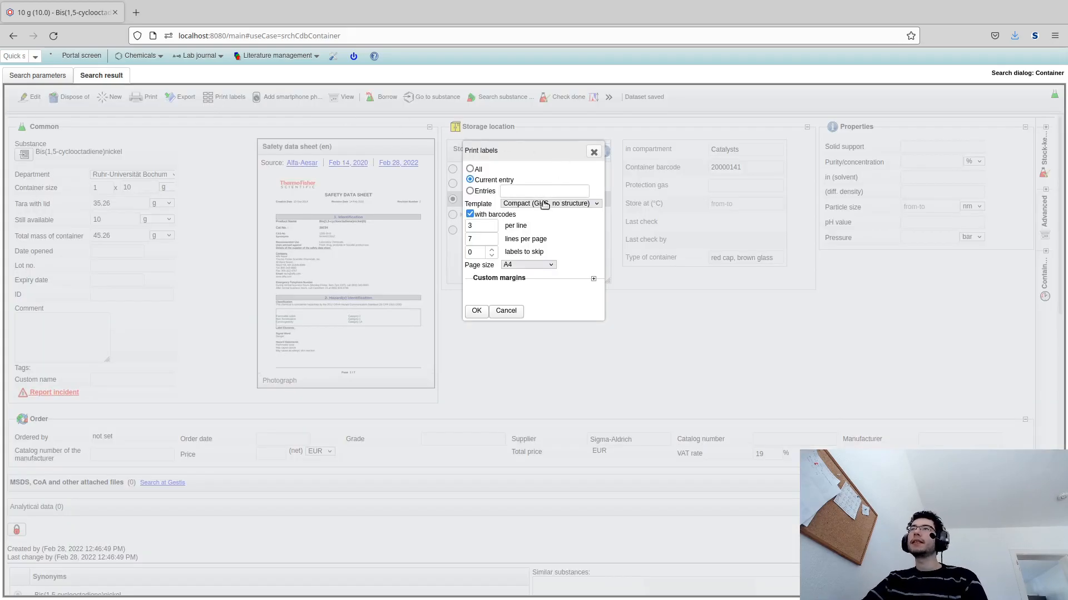
click(534, 224)
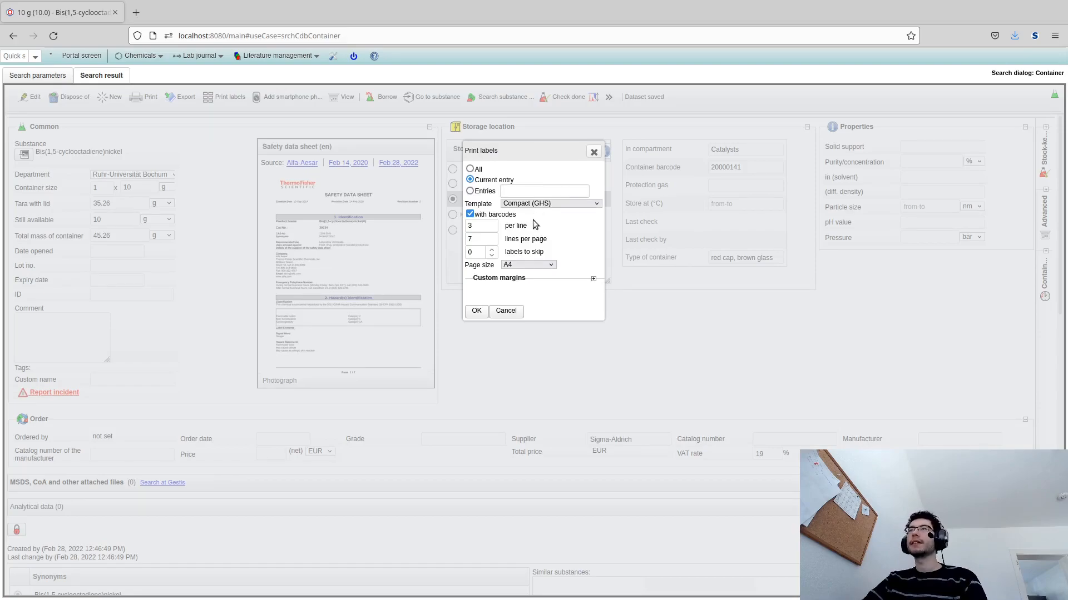
click(483, 312)
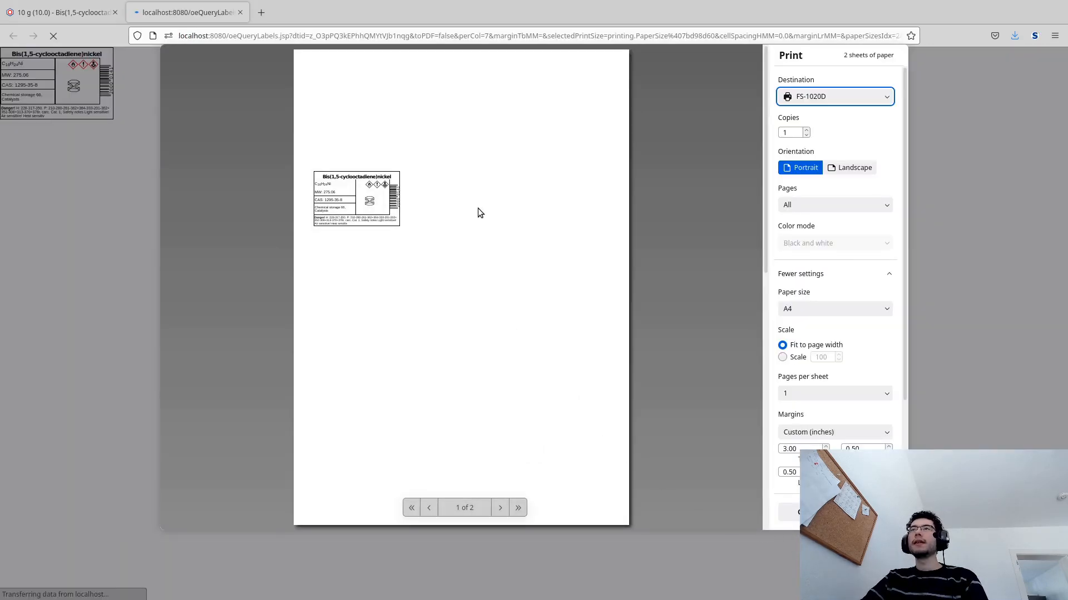
click(392, 209)
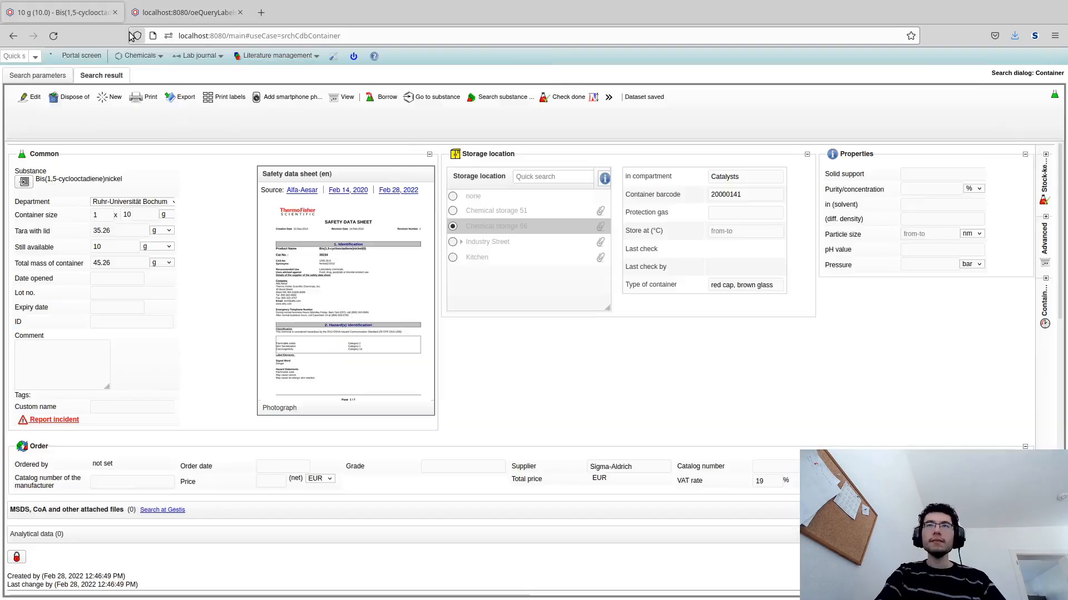
- Examine the container's barcode field
scroll(556, 222, down, 1)
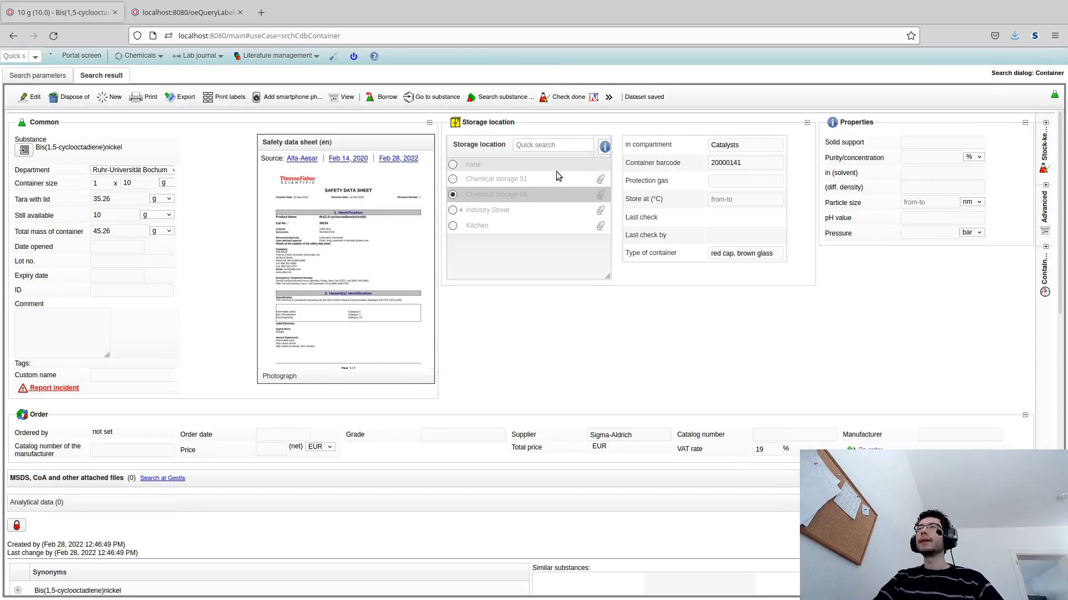
drag(751, 162, 699, 165)
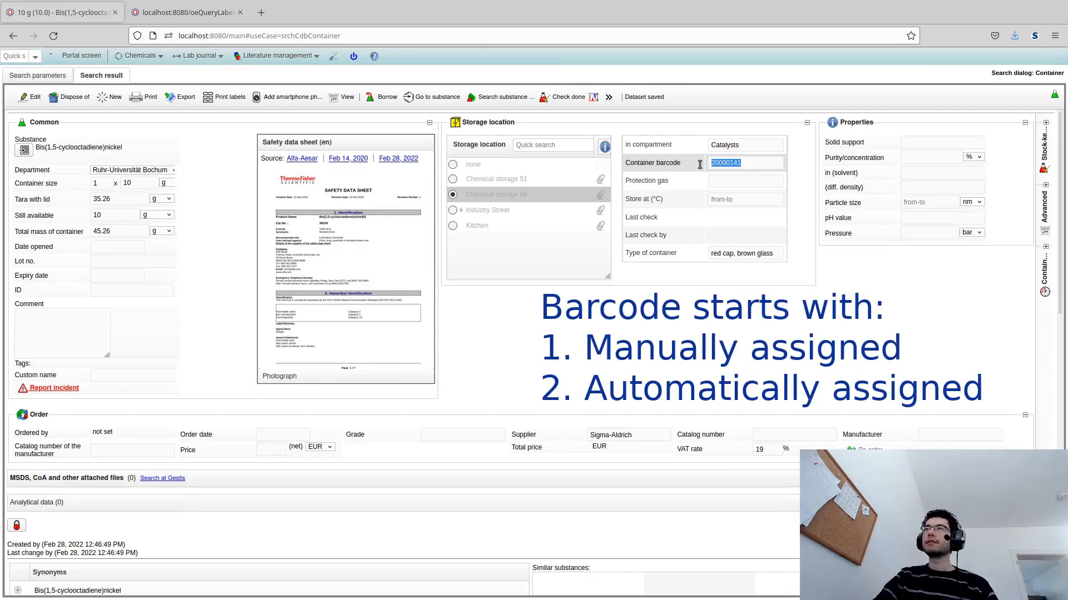
click(730, 161)
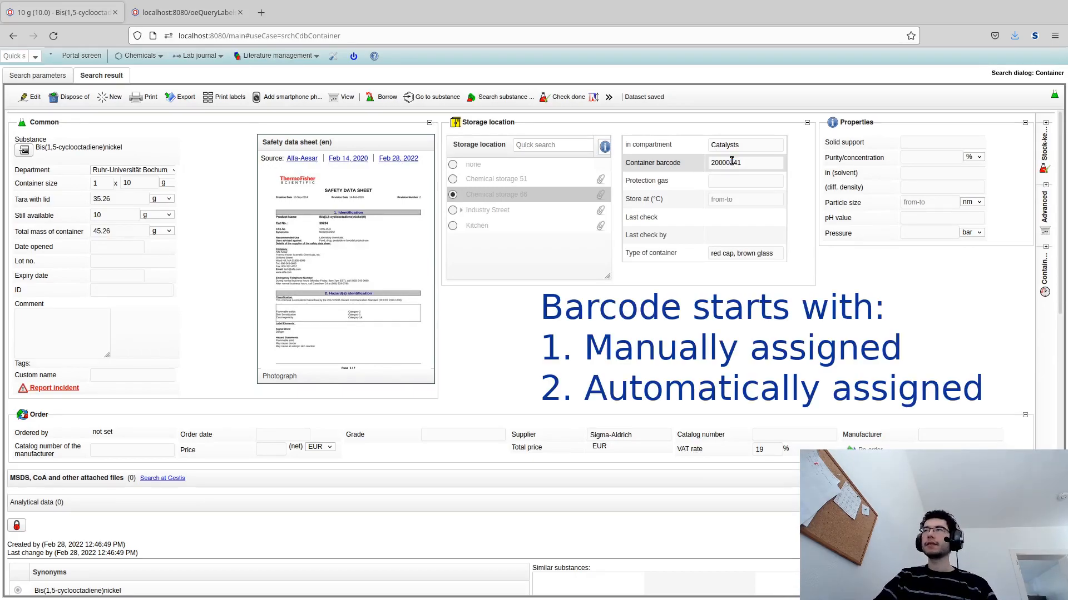
drag(712, 161, 715, 161)
click(701, 164)
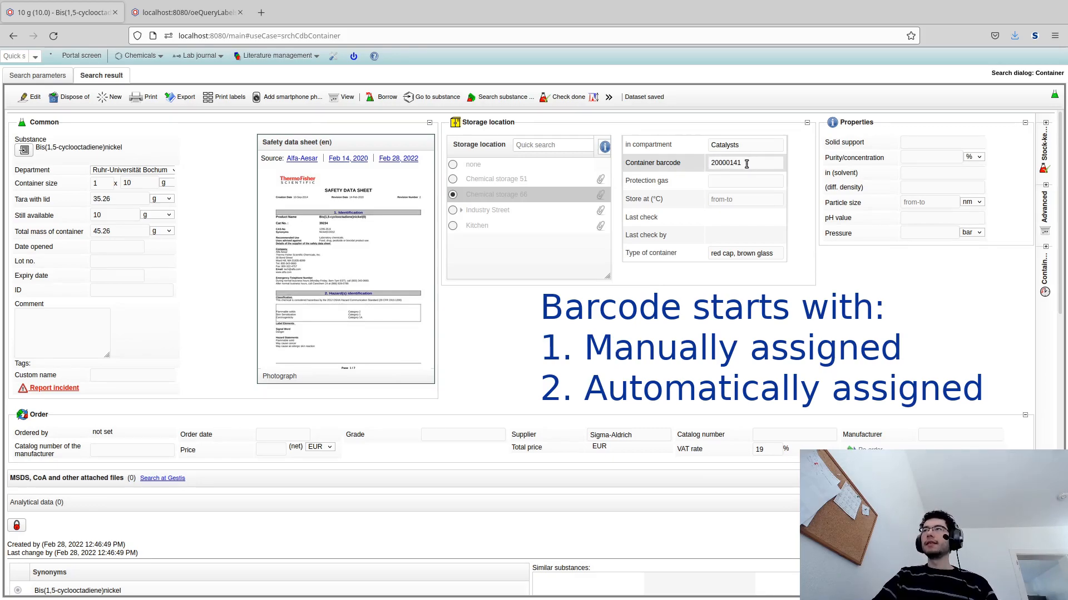
double_click(705, 161)
click(749, 160)
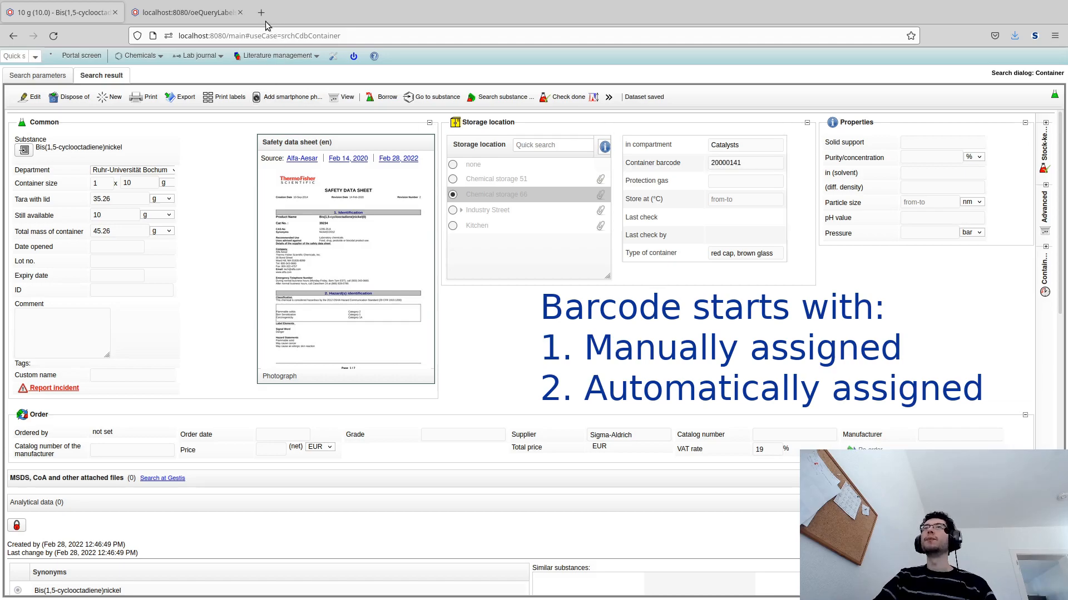
- Scan the Methanol container's barcode label to open its container record
click(189, 17)
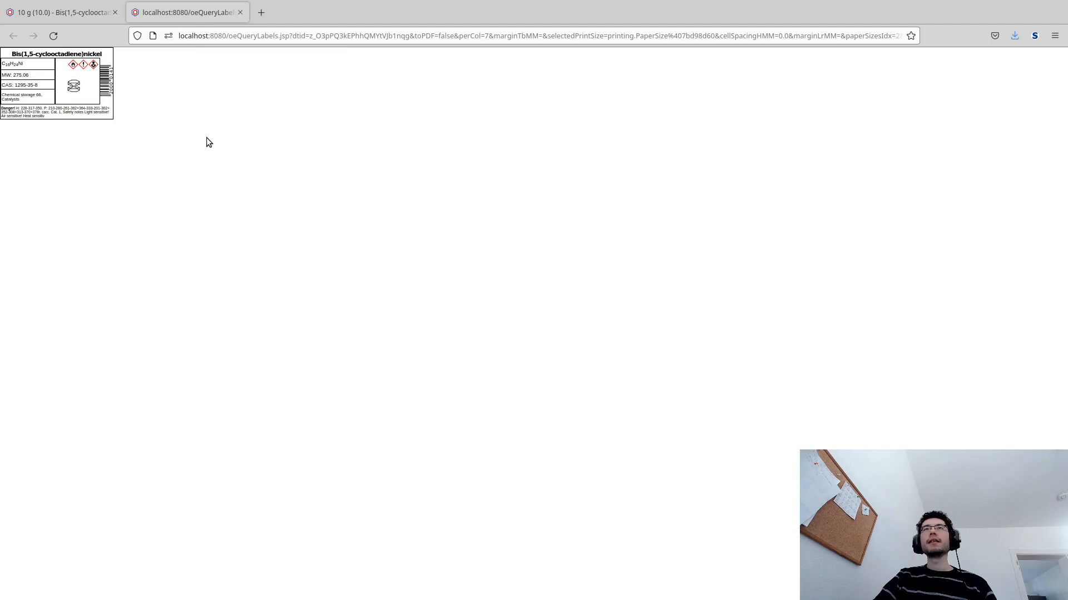
click(75, 16)
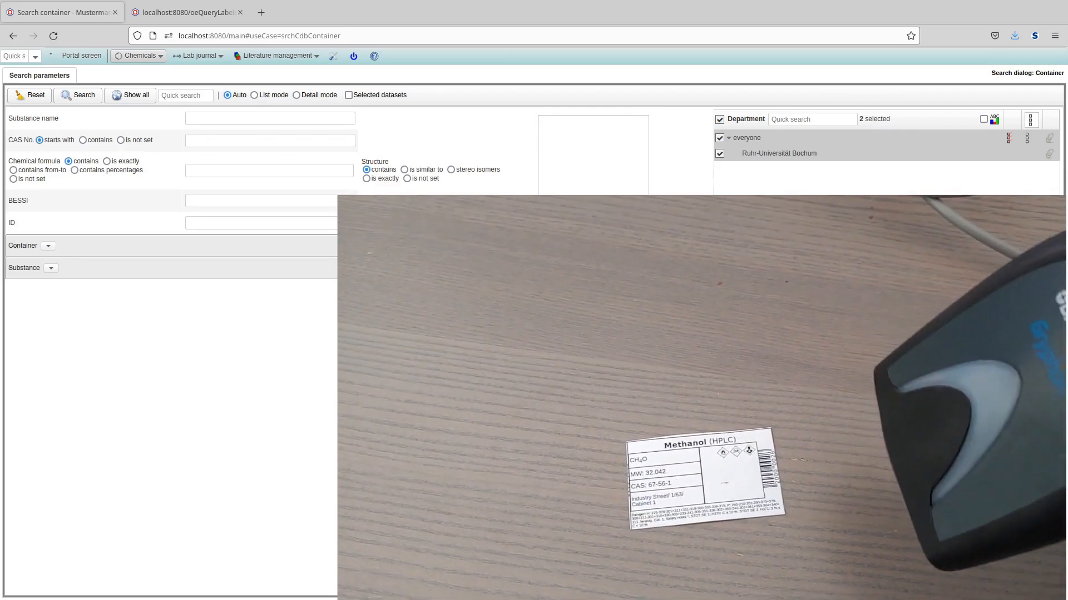
key(ctrl+f)
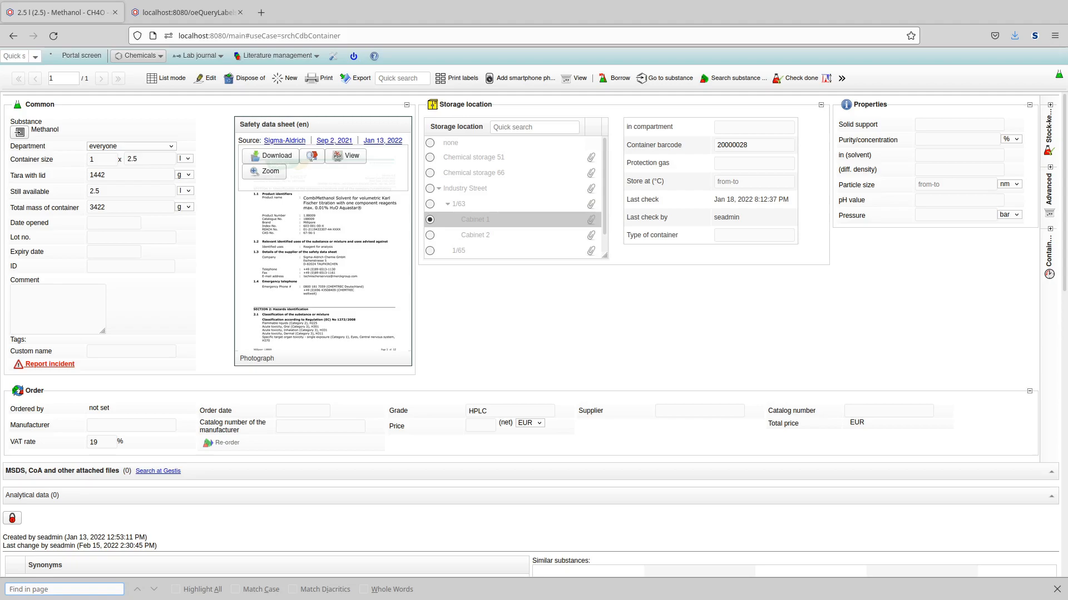
- Open a lab journal experiment, scan the Methanol barcode, and confirm switching to its container record
click(198, 56)
click(207, 71)
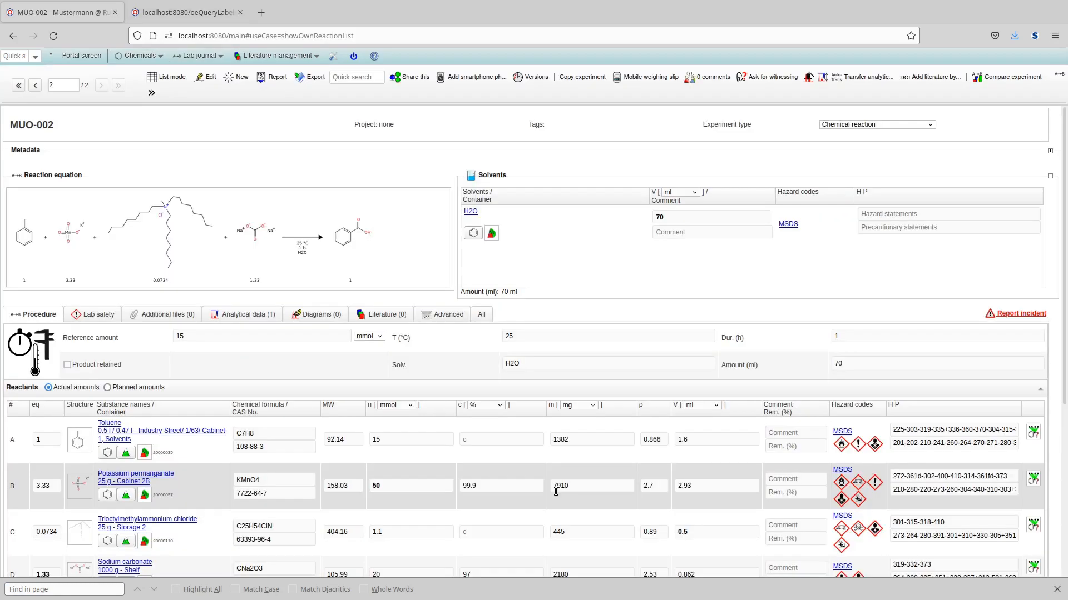
key(ctrl+f)
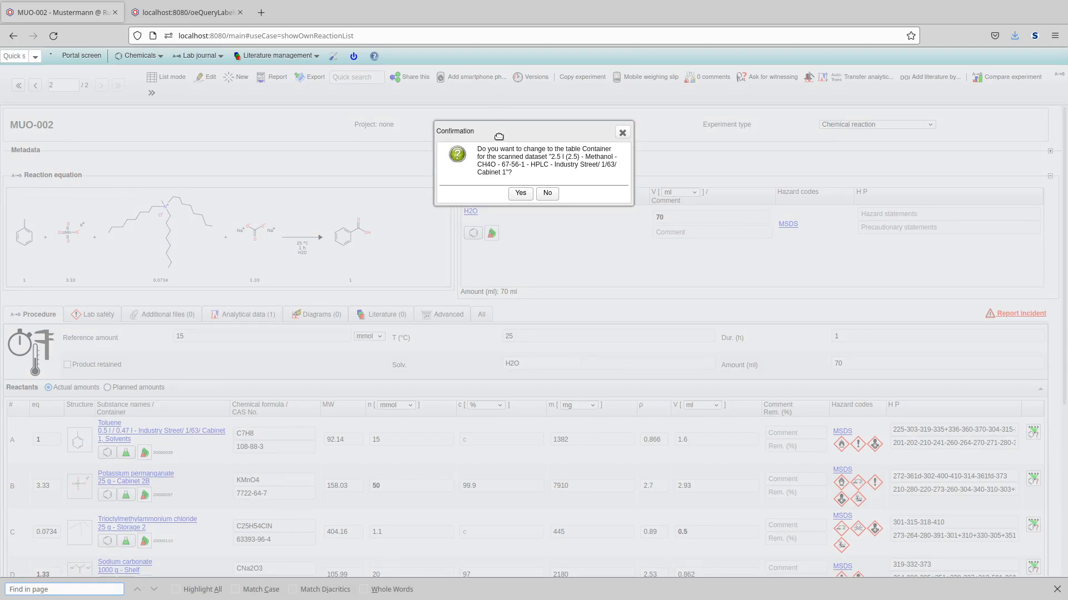
click(519, 194)
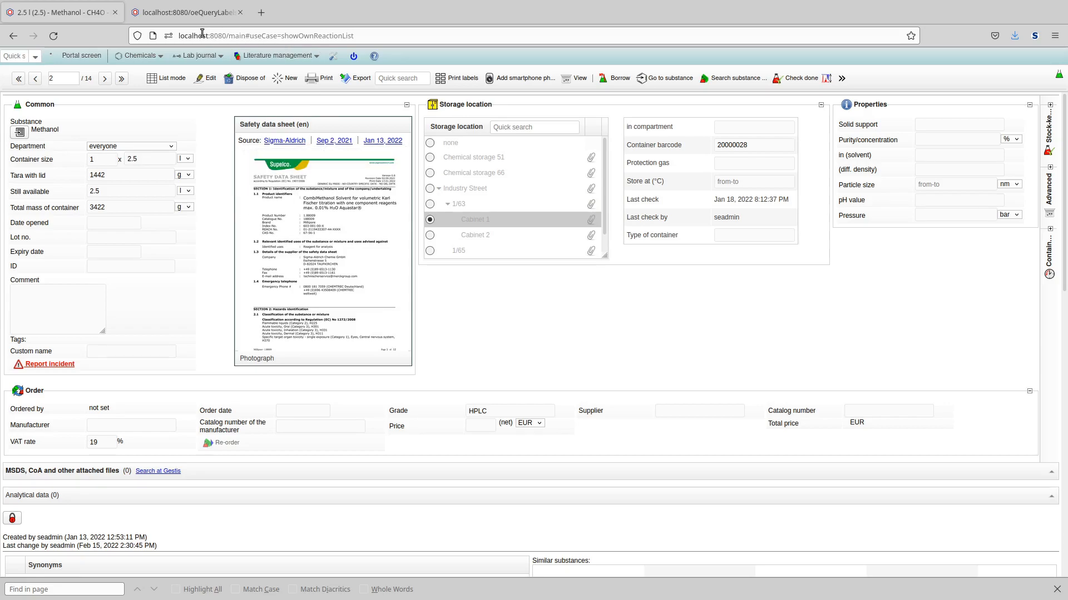
- Start the barcode terminal locally and scan the Methanol container's barcode into it
click(158, 57)
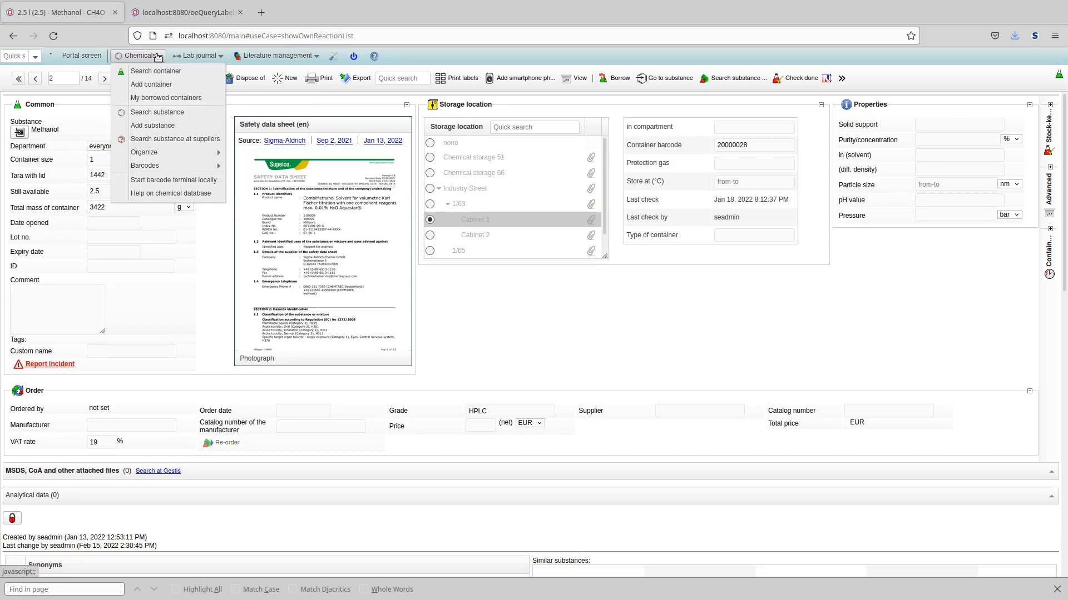
click(179, 186)
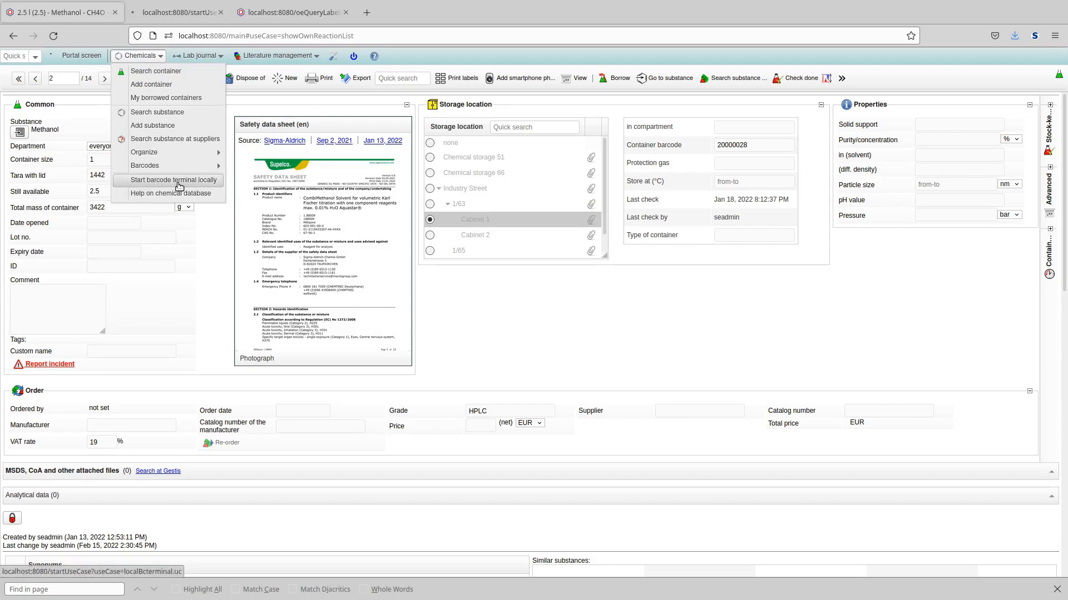
click(1057, 589)
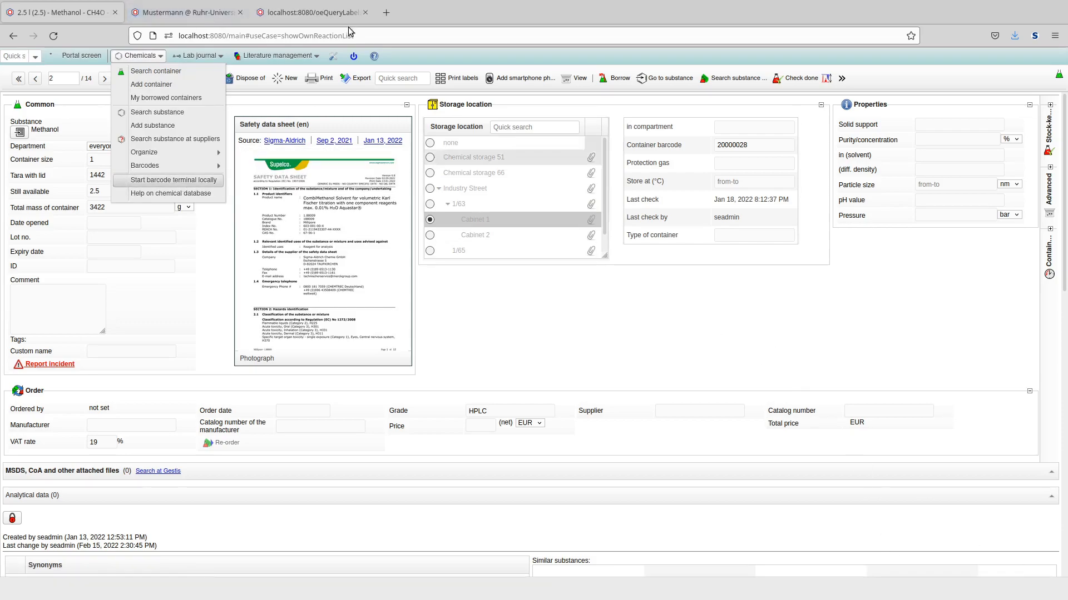
click(187, 18)
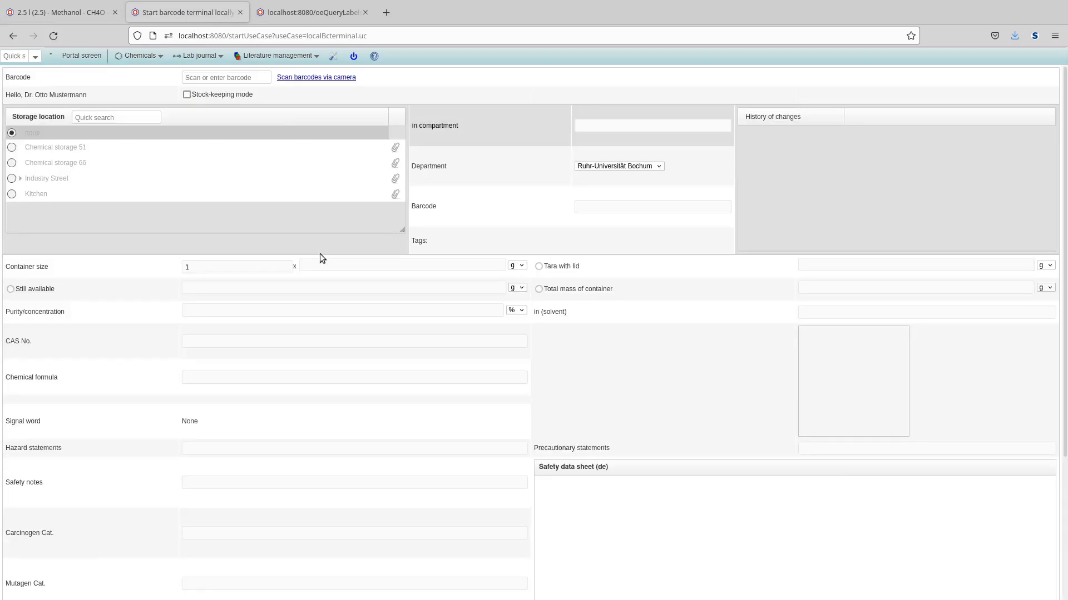
key(ctrl+f)
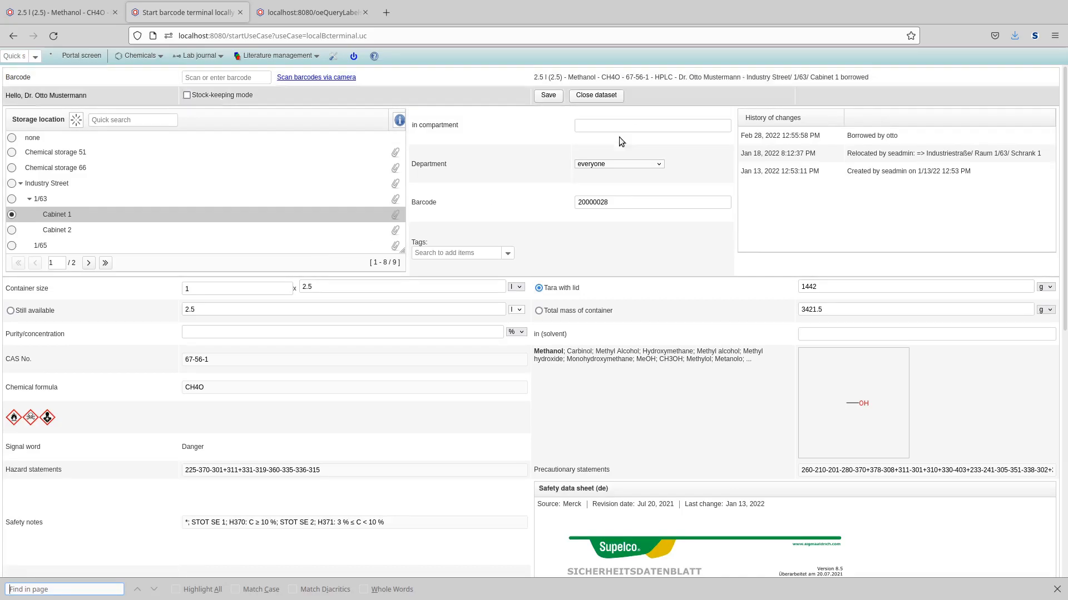
- Examine the Methanol container's status line and change history
triple_click(878, 81)
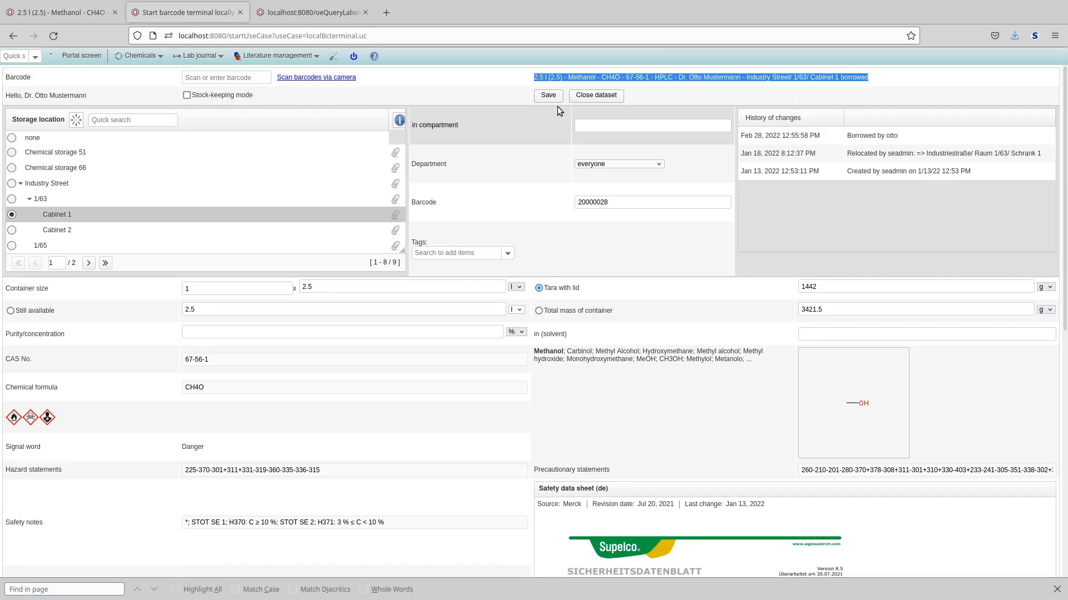
key(ctrl+f)
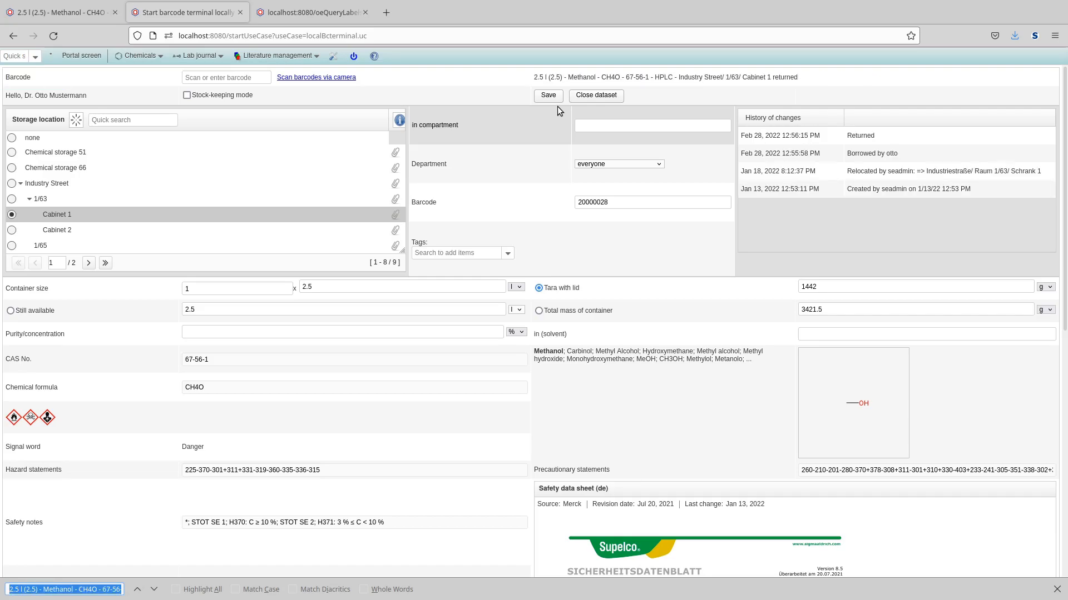
drag(827, 81, 668, 79)
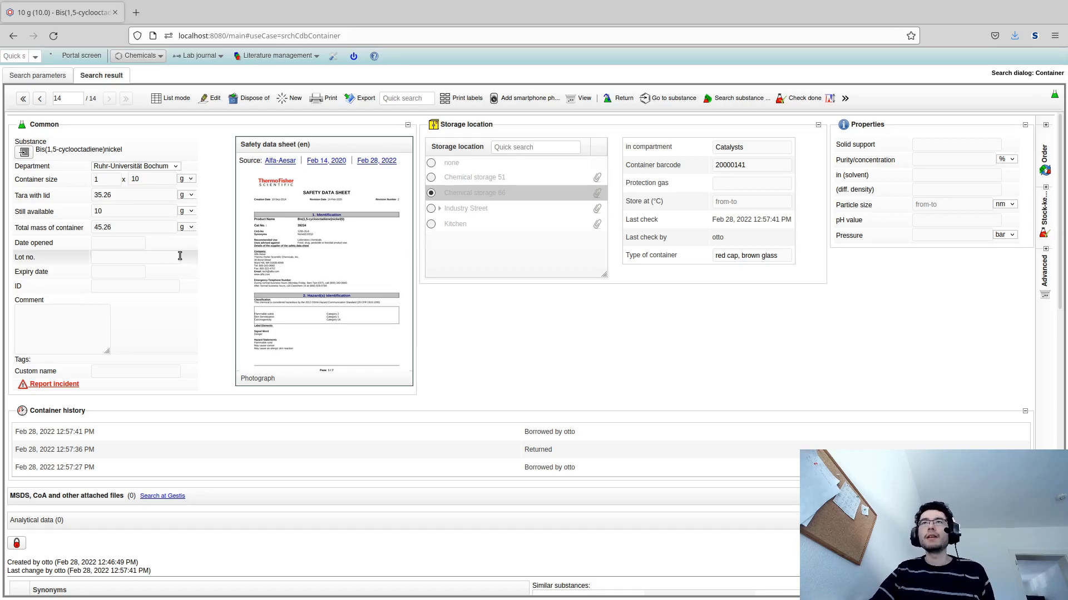
- Dispose of the Bis(1,5-cyclooctadiene)nickel container, confirming the deletion
click(246, 103)
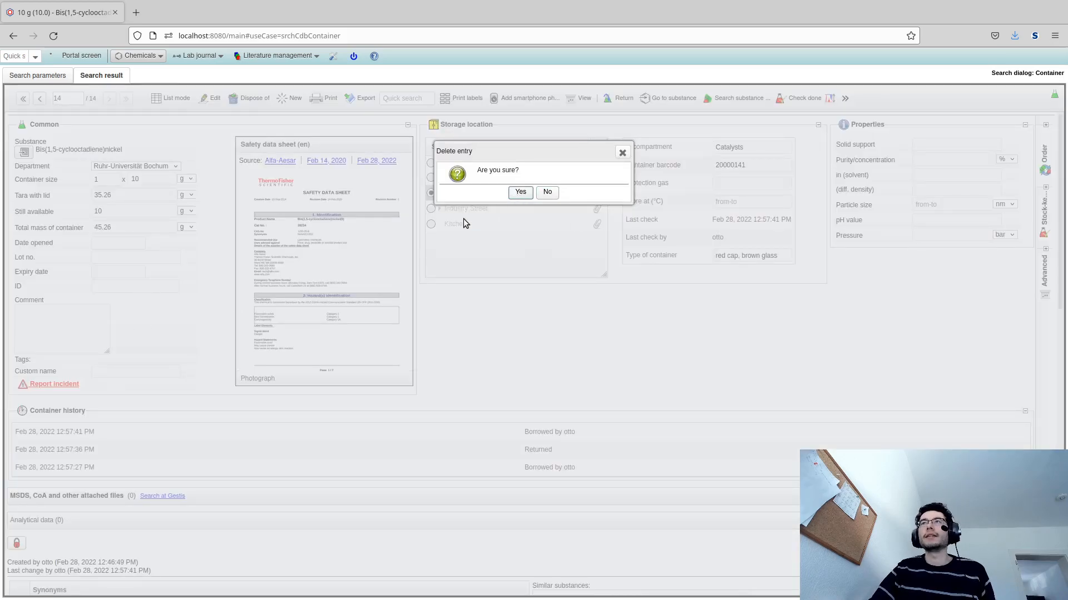
key(Return)
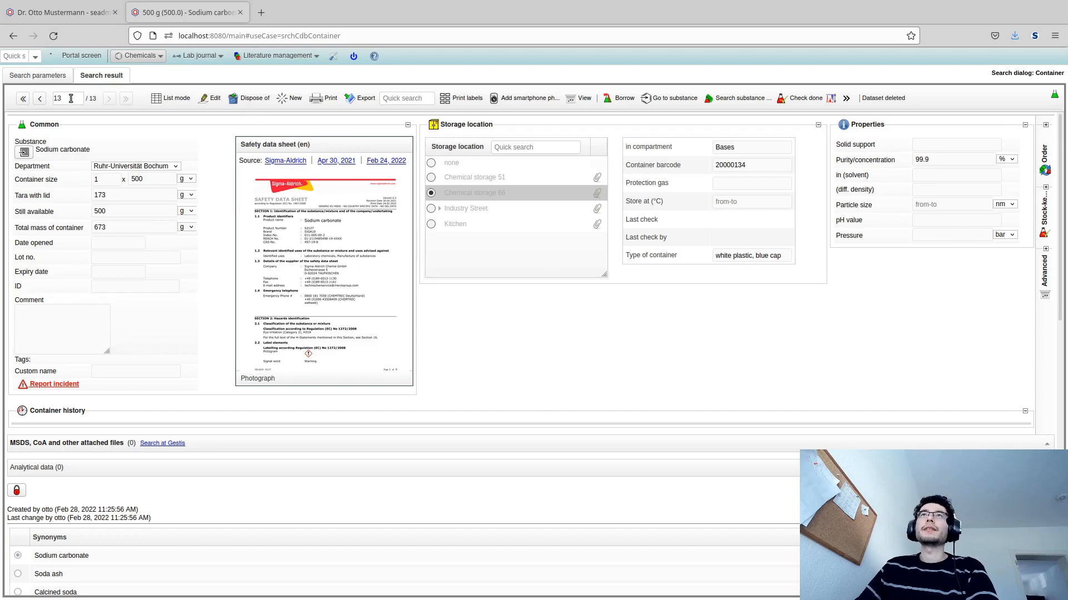
- Review the remaining containers in list mode and return to the Sodium carbonate container's detail view
triple_click(43, 152)
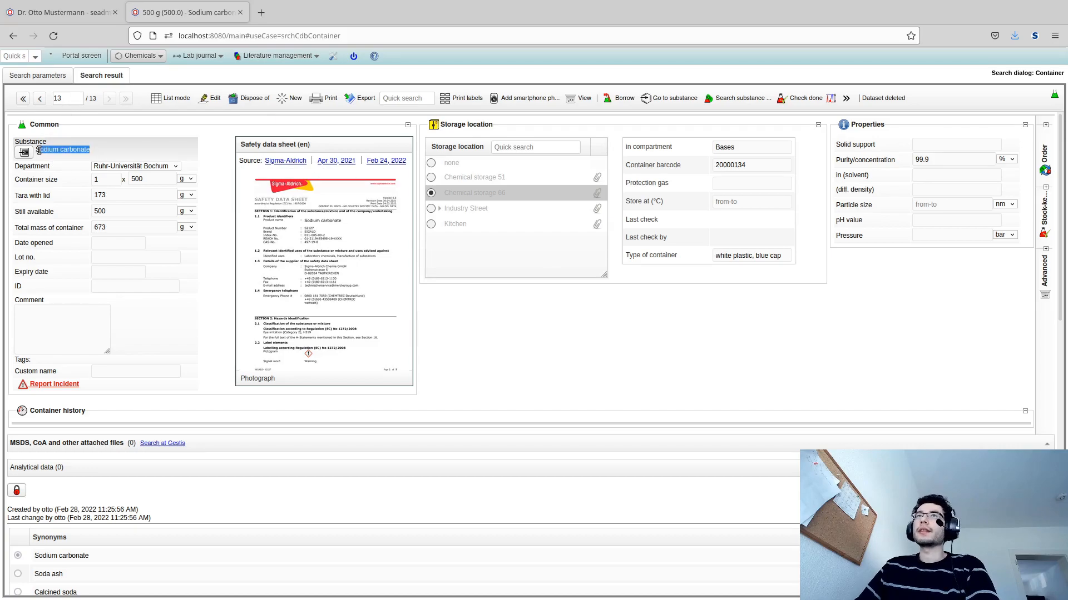
click(170, 103)
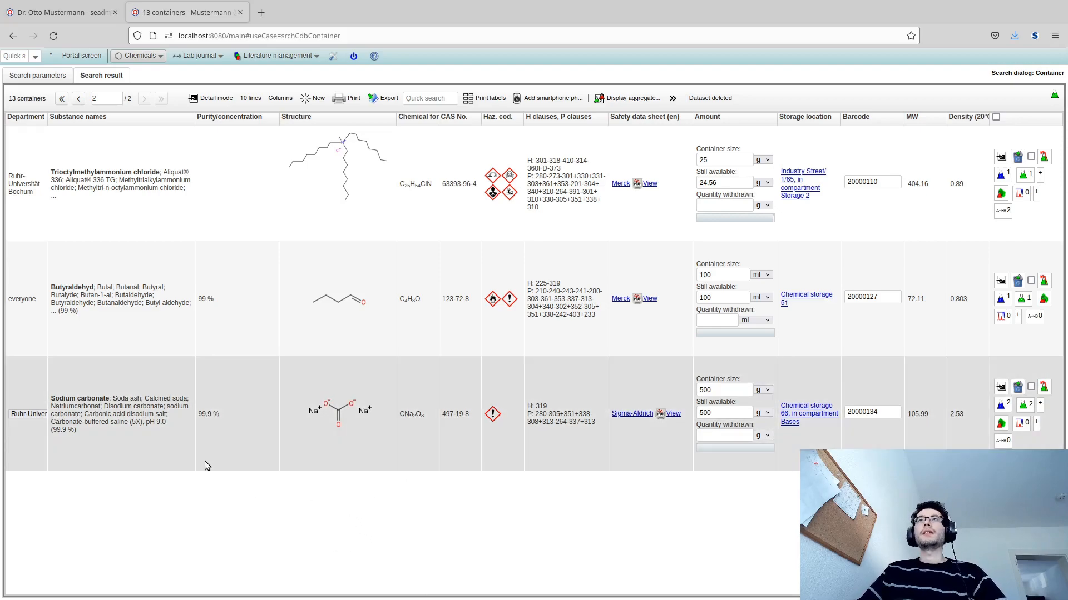
click(205, 462)
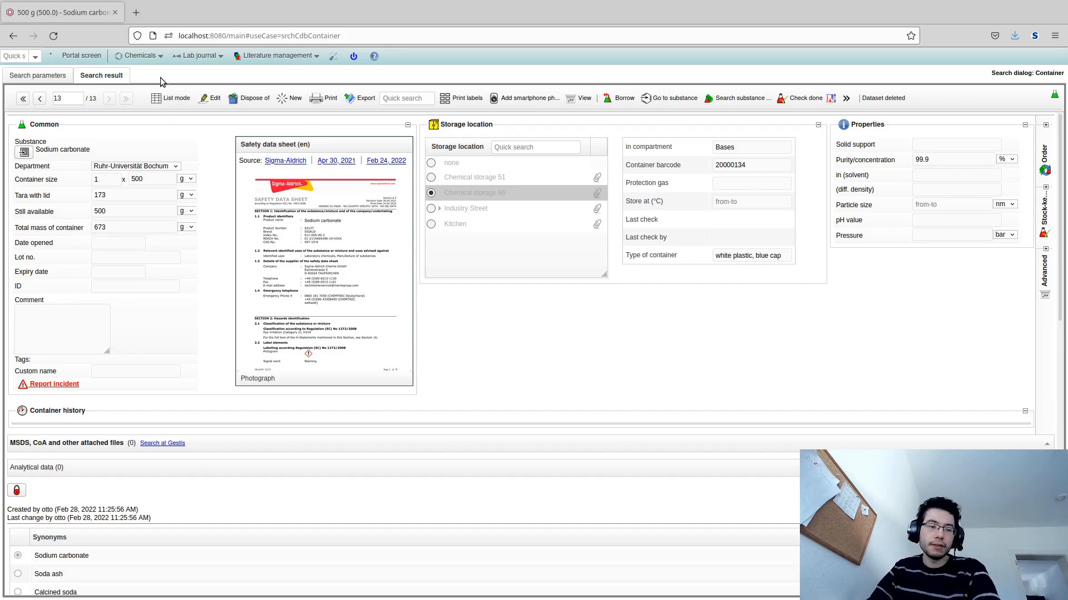
- Search containers with the deleted-containers filter set to include disposed entries, finding the Bis(1,5-cyclooctadiene)nickel container
click(141, 56)
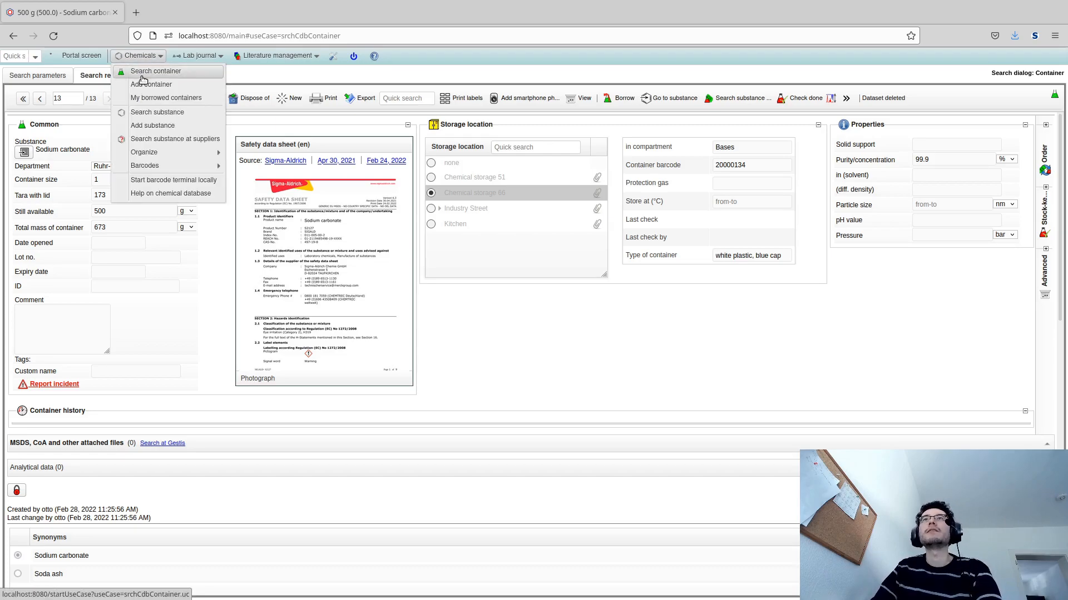
click(142, 76)
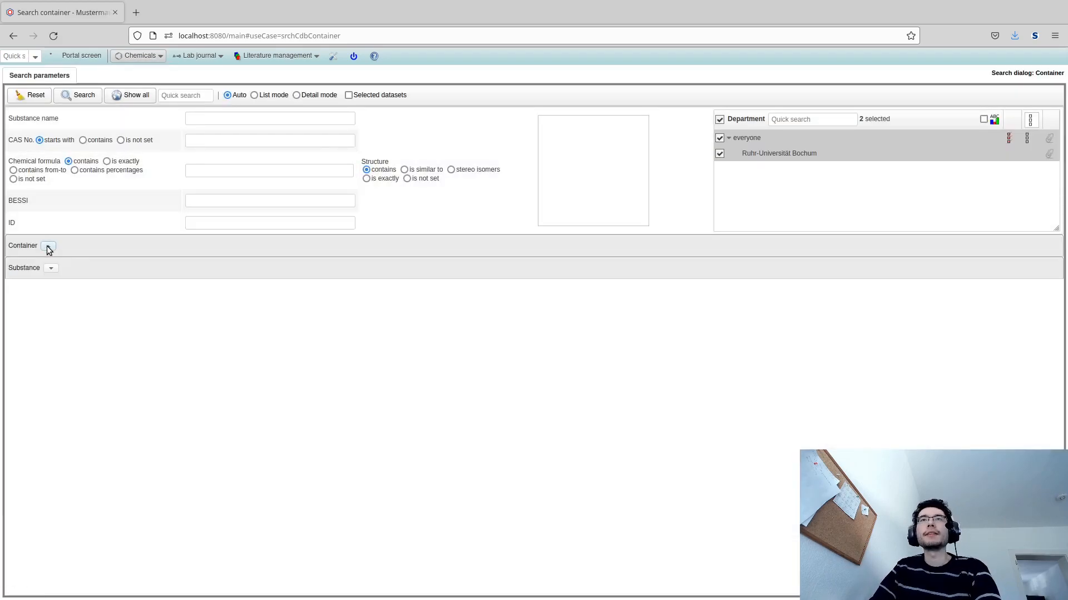
click(48, 246)
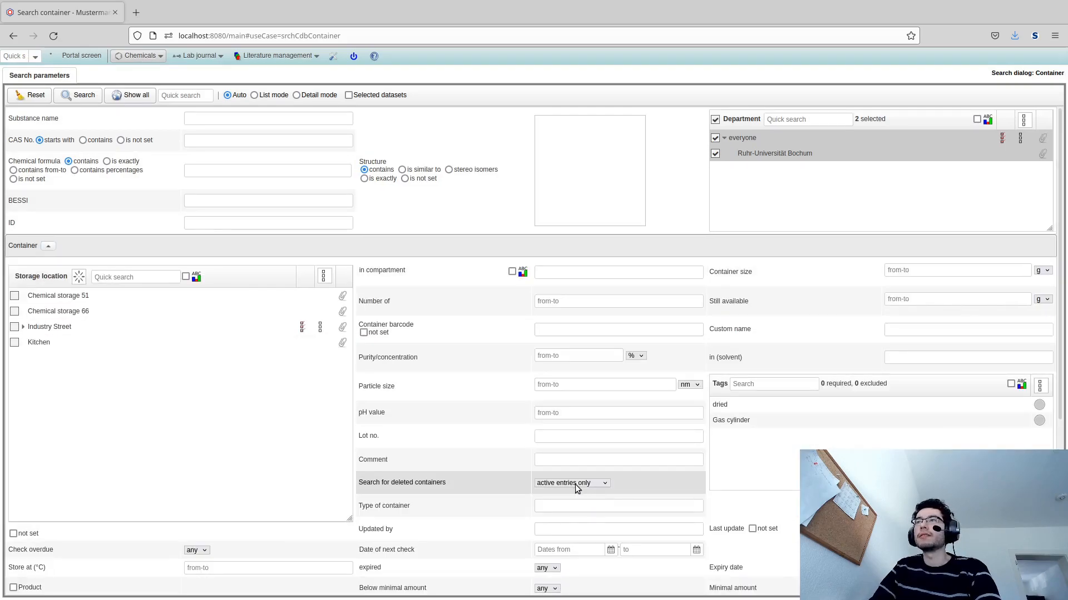
click(570, 514)
click(74, 96)
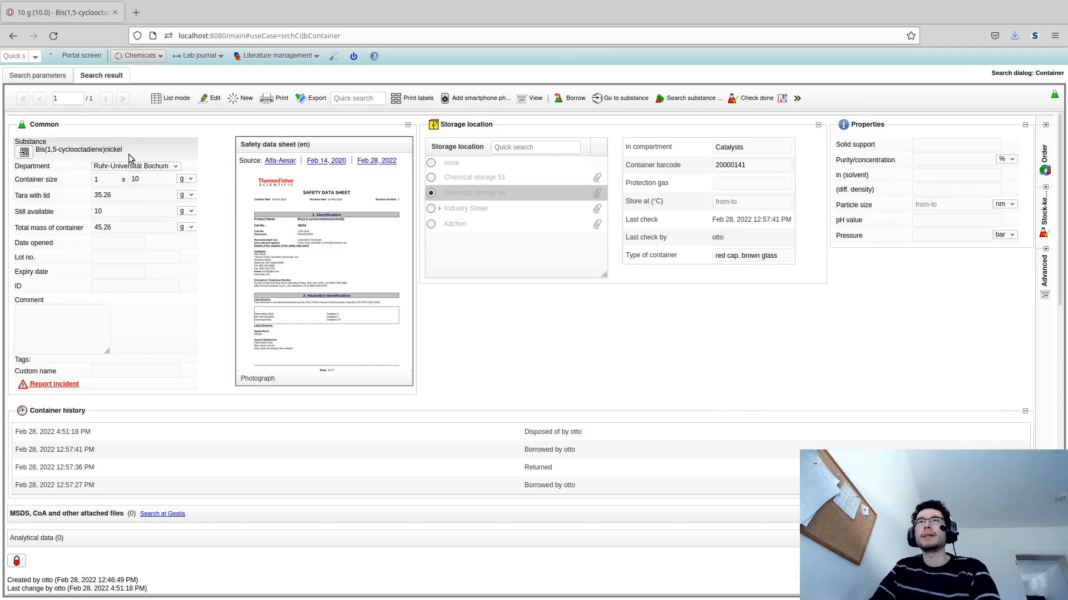
- Log out of the current user account, confirming the logout
mouse_move(343, 190)
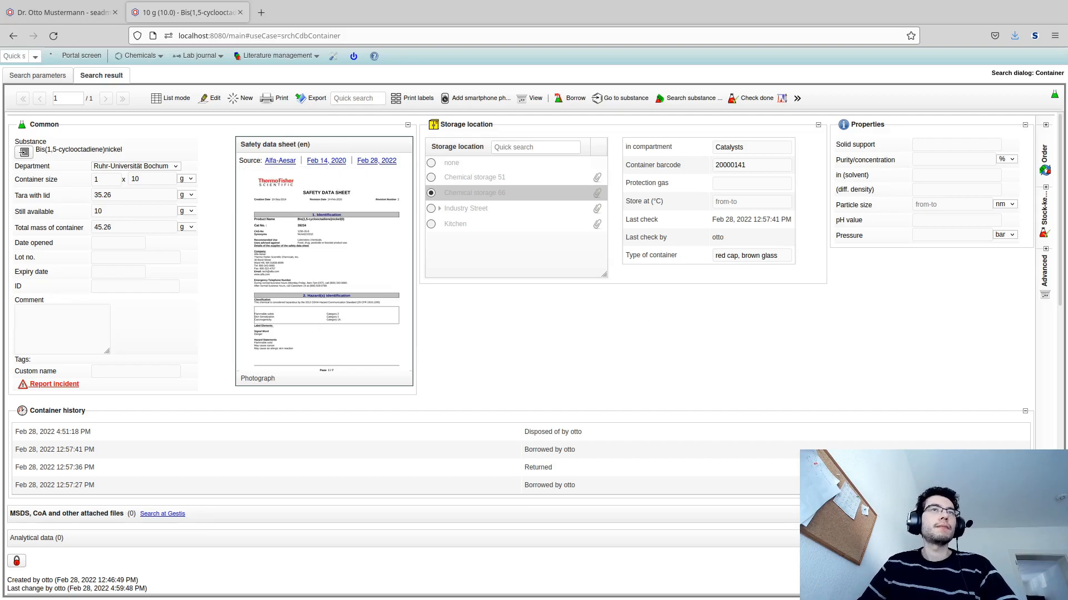
click(354, 56)
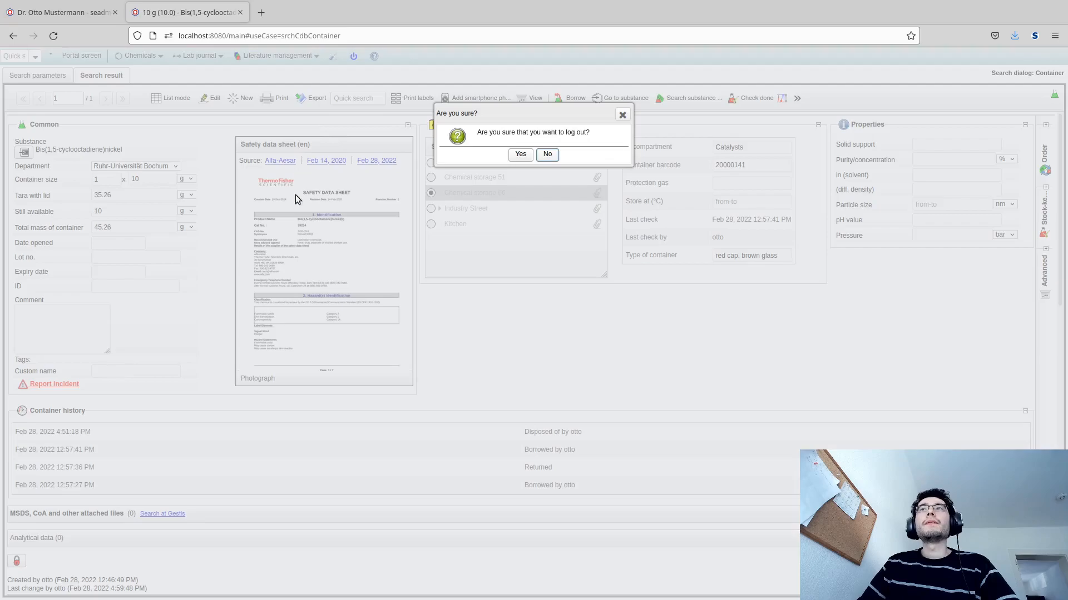
click(521, 158)
- Log in as administrator and show the container history panel for the disposed container
click(514, 263)
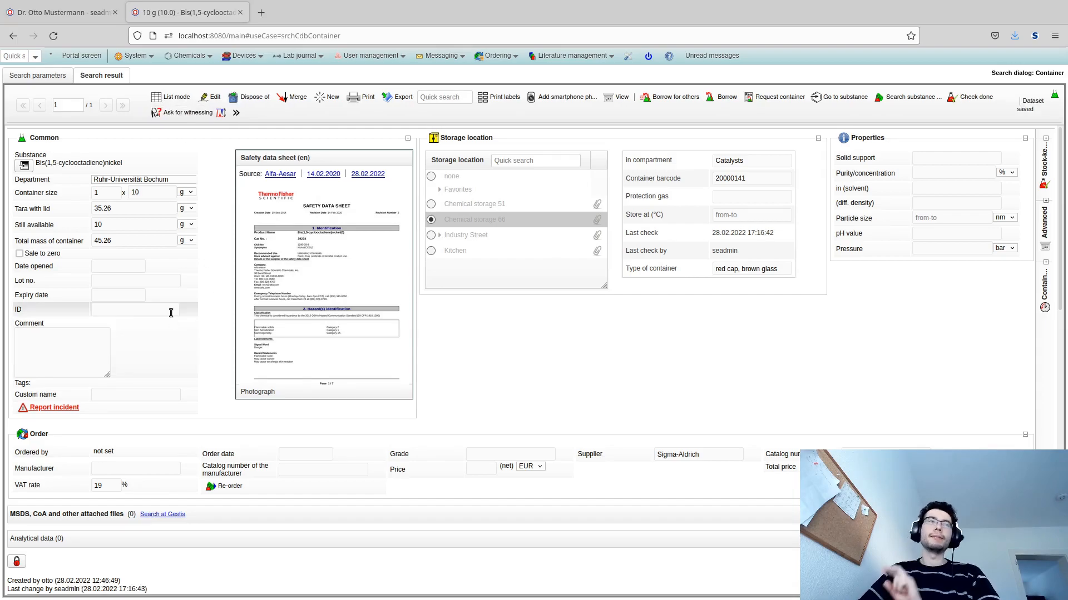
click(1043, 307)
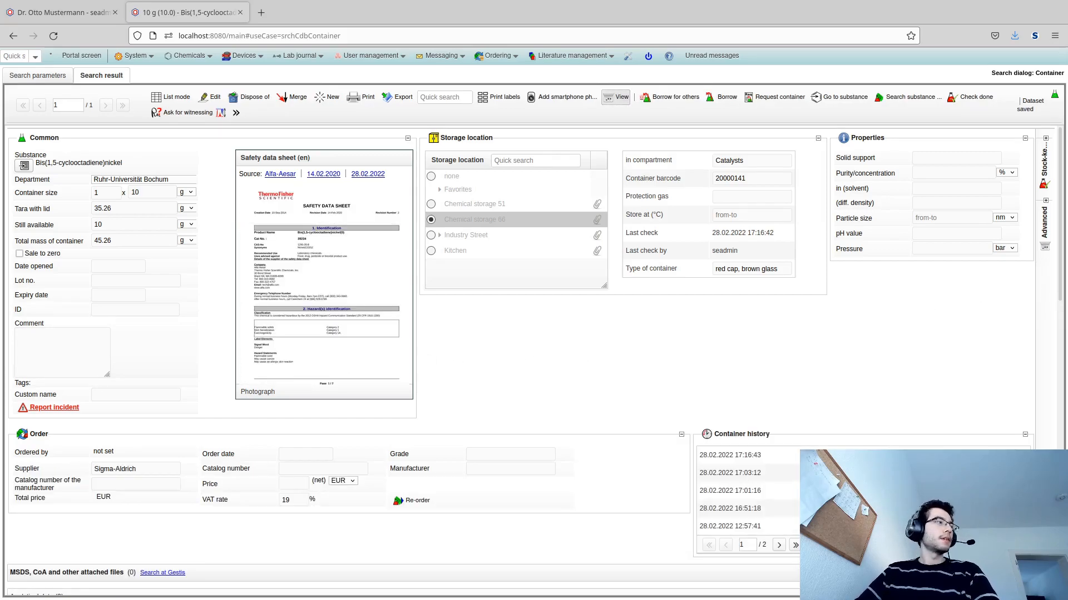